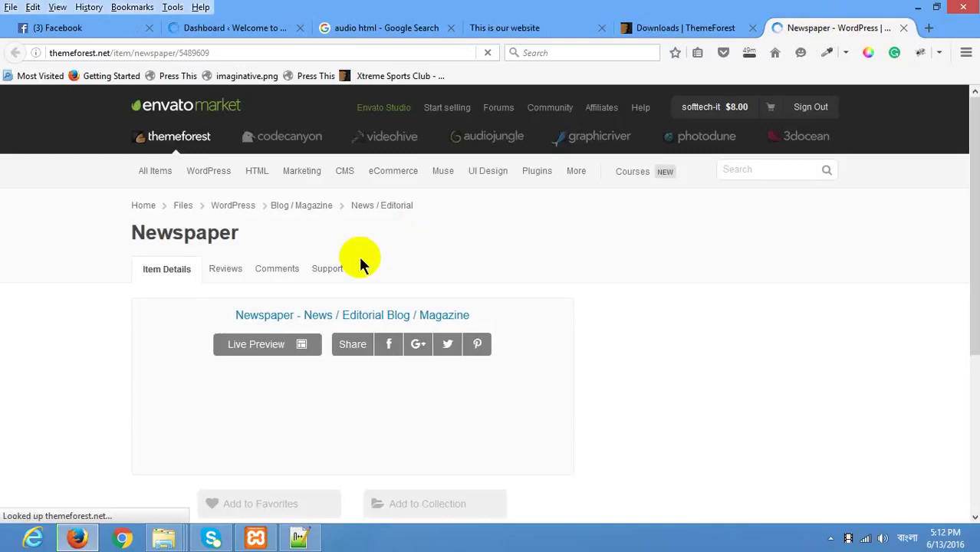
Open the live preview of the Newspaper theme from its item details and close the item page's browser tab
{"action": "scroll", "coordinate": [360, 257], "scroll_direction": "down", "scroll_amount": 4}
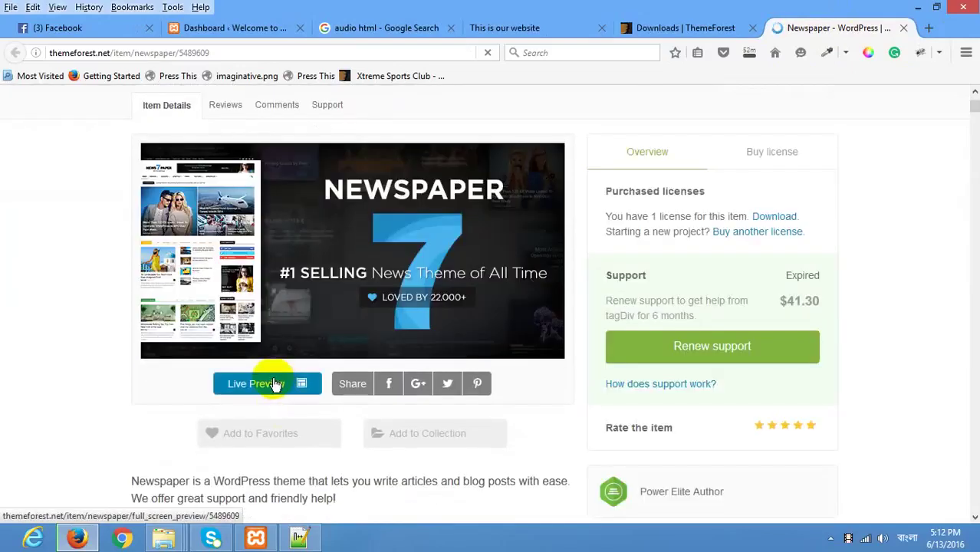
{"action": "scroll", "coordinate": [631, 274], "scroll_direction": "up", "scroll_amount": 4}
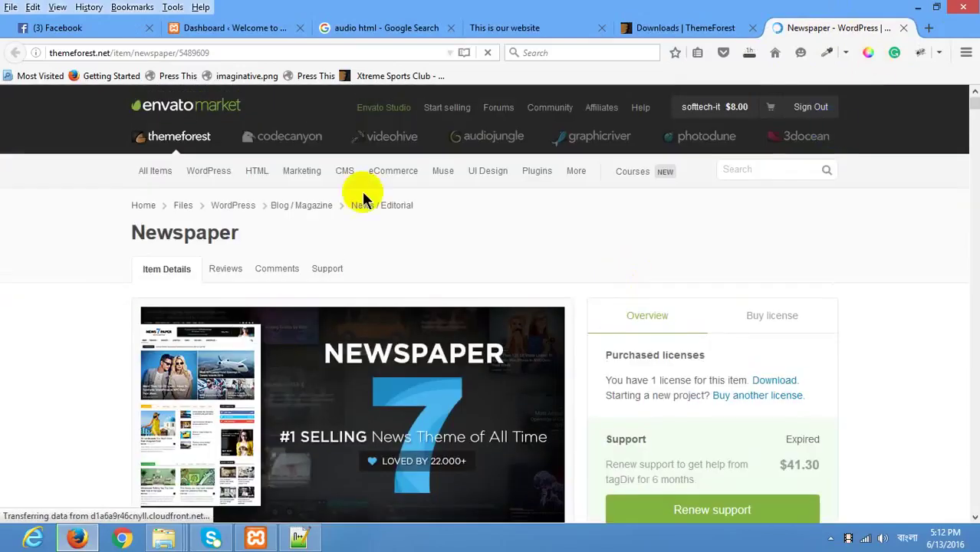
{"action": "scroll", "coordinate": [304, 277], "scroll_direction": "down", "scroll_amount": 5}
{"action": "scroll", "coordinate": [306, 311], "scroll_direction": "up", "scroll_amount": 3}
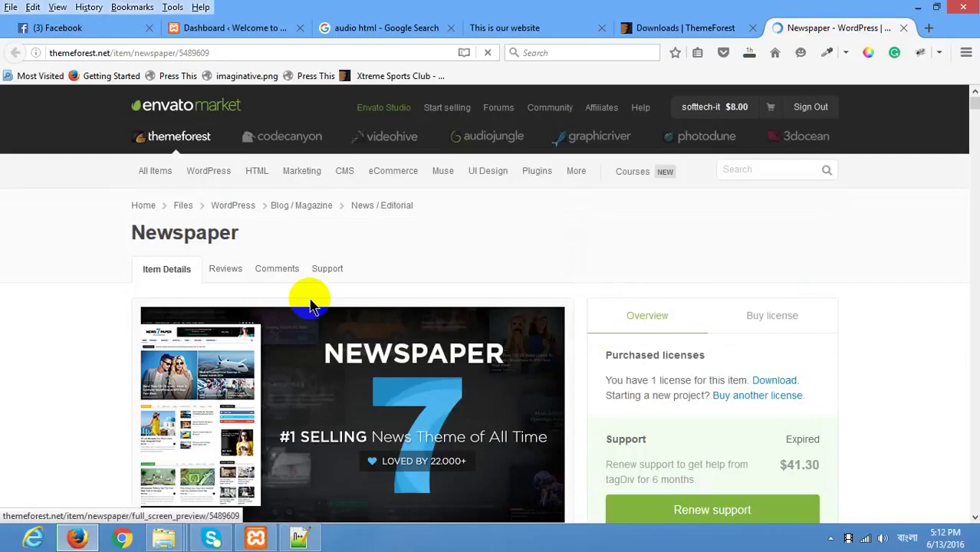
{"action": "scroll", "coordinate": [291, 303], "scroll_direction": "down", "scroll_amount": 4}
{"action": "left_click", "coordinate": [261, 220]}
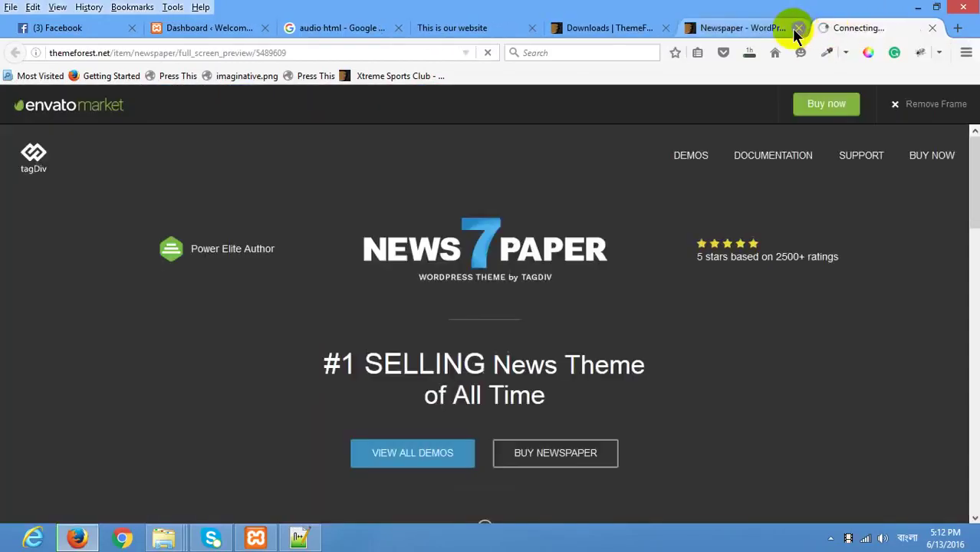
{"action": "left_click", "coordinate": [796, 27]}
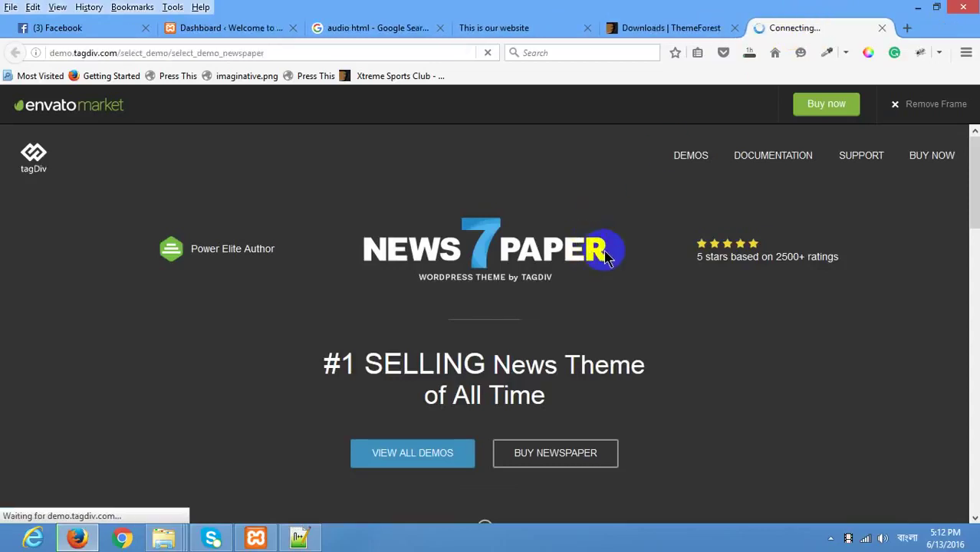
Browse the Newspaper theme's demo gallery, open the Default Newspaper demo and close the gallery's browser tab
{"action": "scroll", "coordinate": [606, 255], "scroll_direction": "down", "scroll_amount": 4}
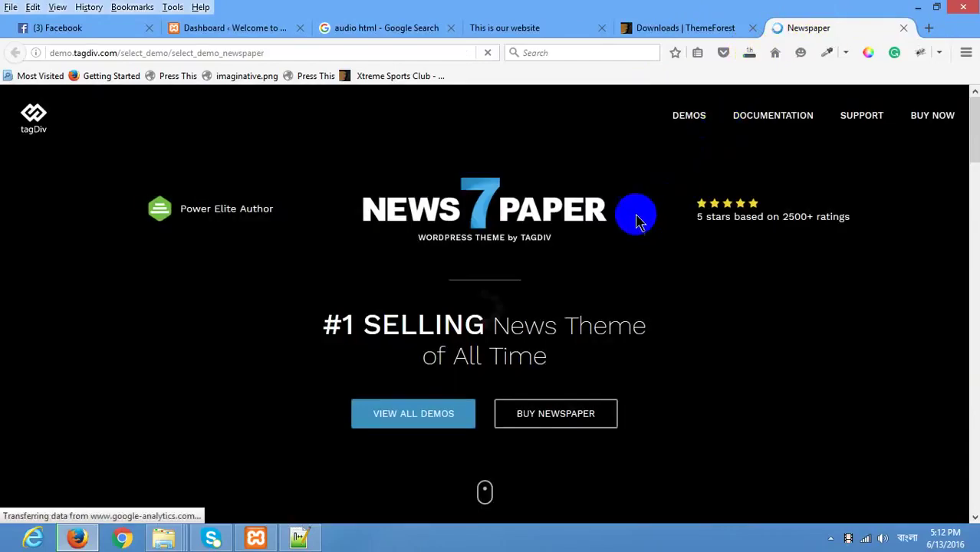
{"action": "scroll", "coordinate": [582, 221], "scroll_direction": "down", "scroll_amount": 6}
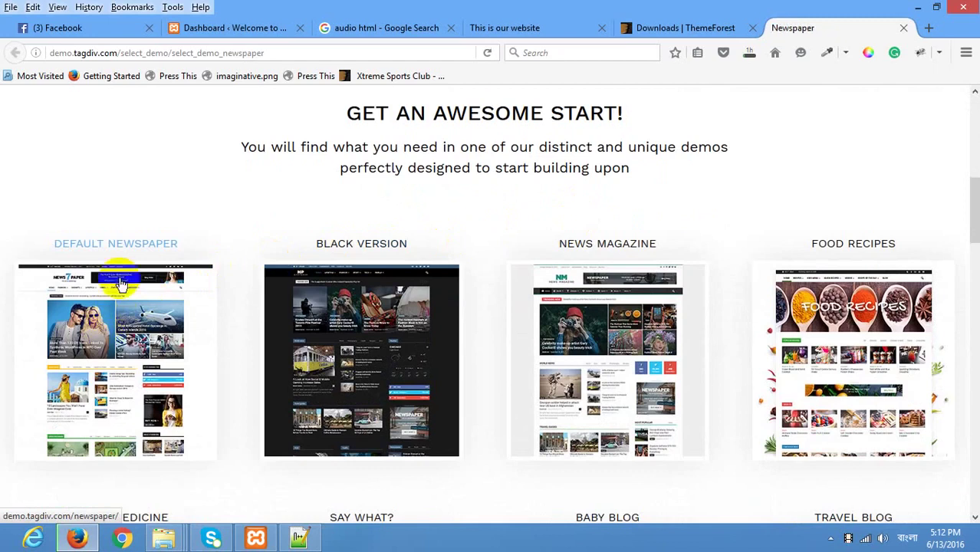
{"action": "scroll", "coordinate": [865, 191], "scroll_direction": "down", "scroll_amount": 9}
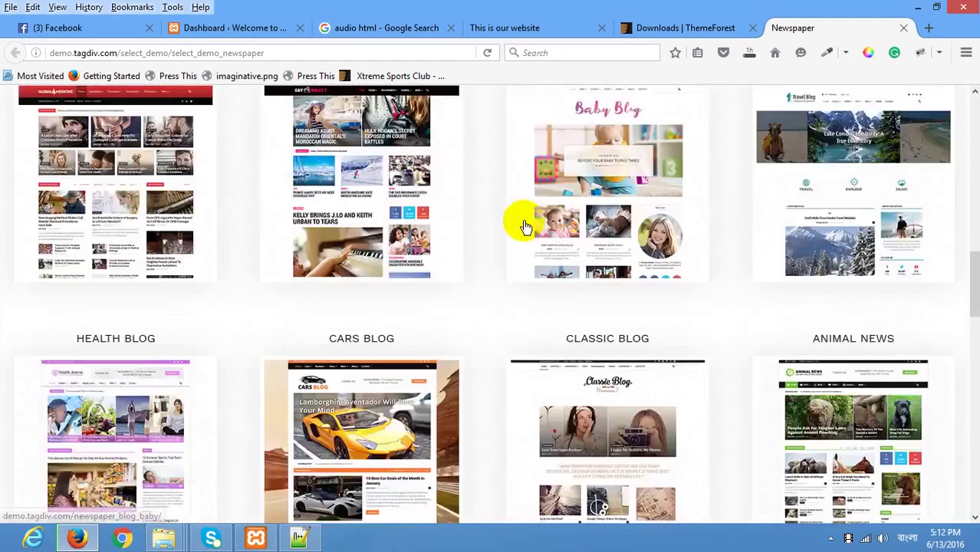
{"action": "scroll", "coordinate": [494, 223], "scroll_direction": "down", "scroll_amount": 15}
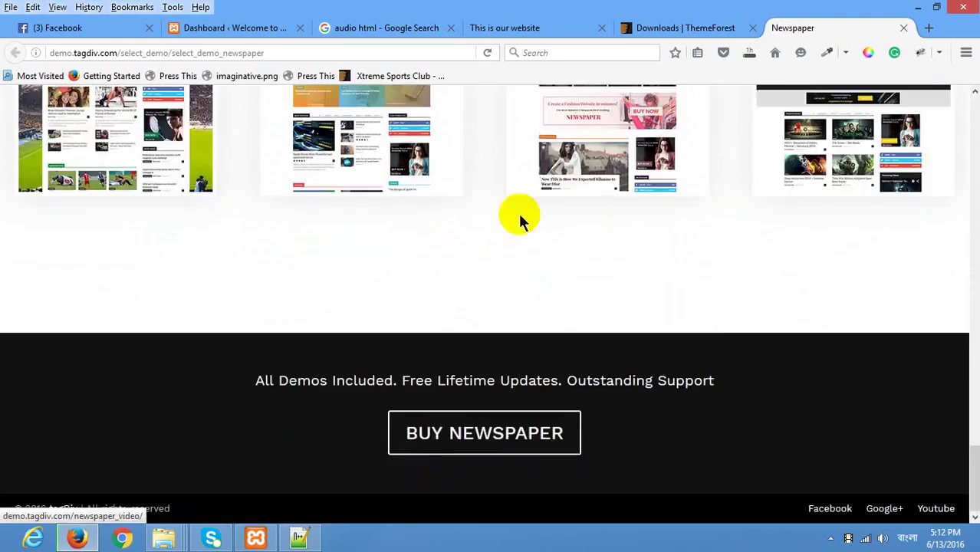
{"action": "scroll", "coordinate": [519, 219], "scroll_direction": "up", "scroll_amount": 10}
{"action": "scroll", "coordinate": [468, 217], "scroll_direction": "up", "scroll_amount": 12}
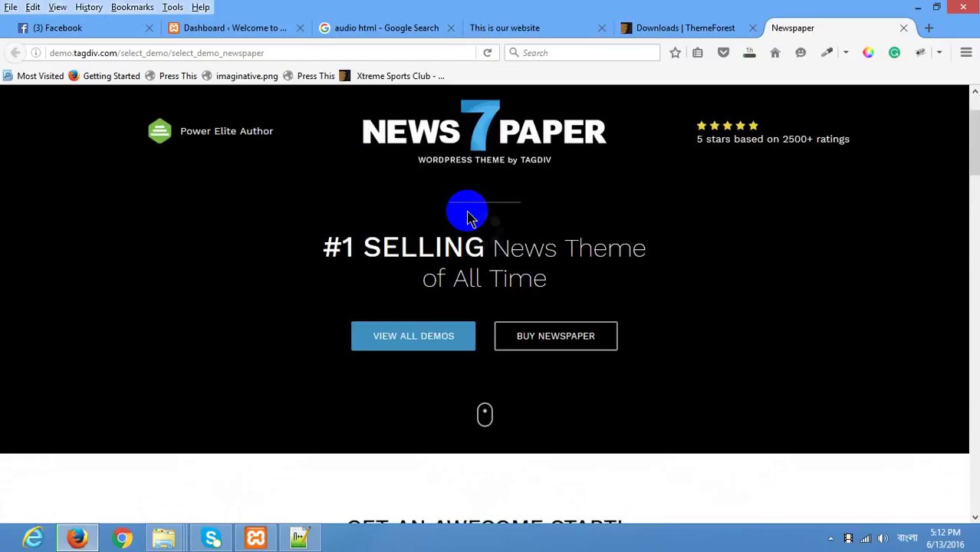
{"action": "scroll", "coordinate": [469, 217], "scroll_direction": "down", "scroll_amount": 5}
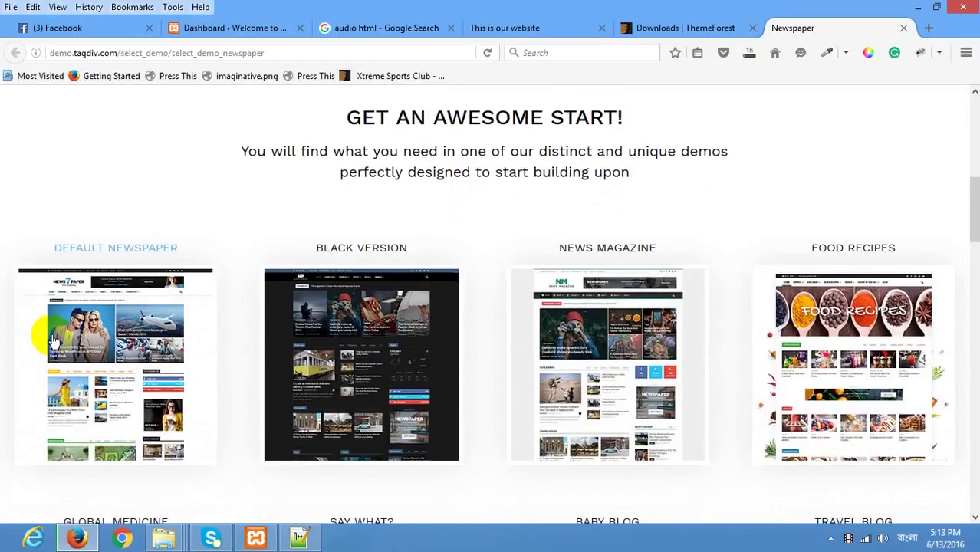
{"action": "left_click", "coordinate": [109, 260]}
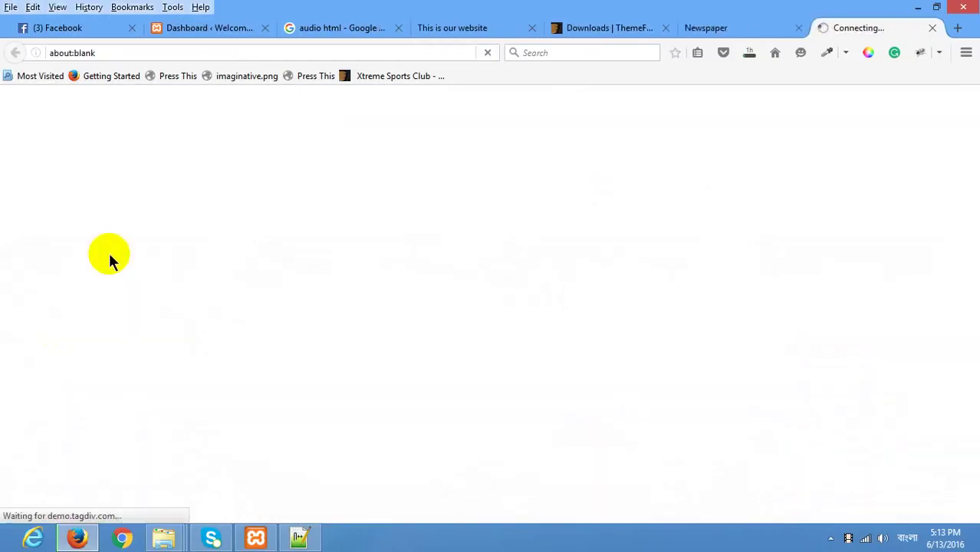
{"action": "left_click", "coordinate": [798, 28]}
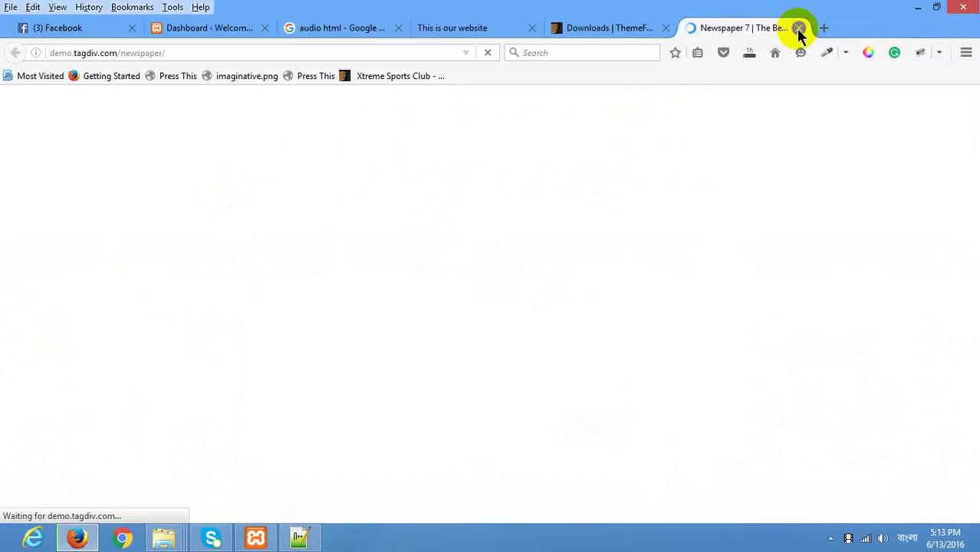
Close the "This is our website" page and the "audio html" Google search tab
{"action": "left_click", "coordinate": [514, 31]}
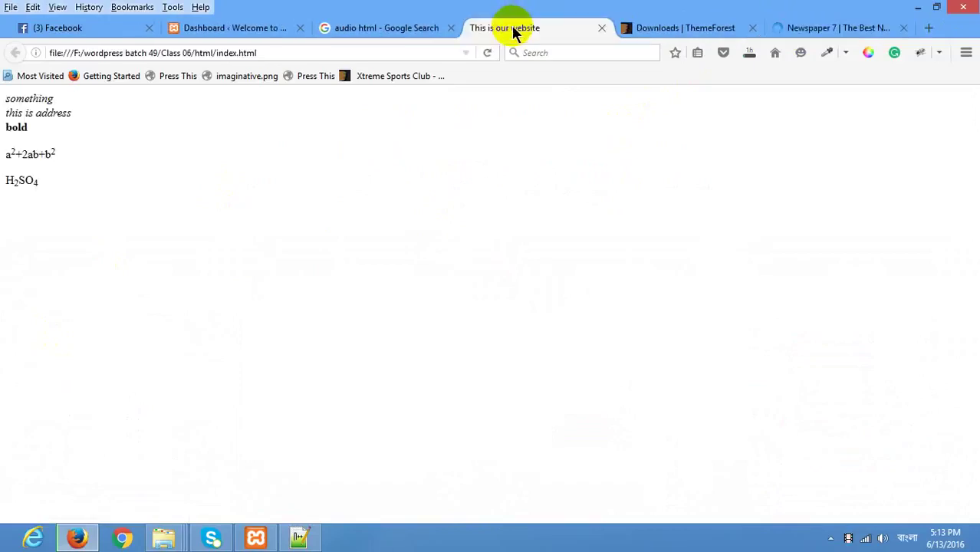
{"action": "left_click", "coordinate": [604, 28]}
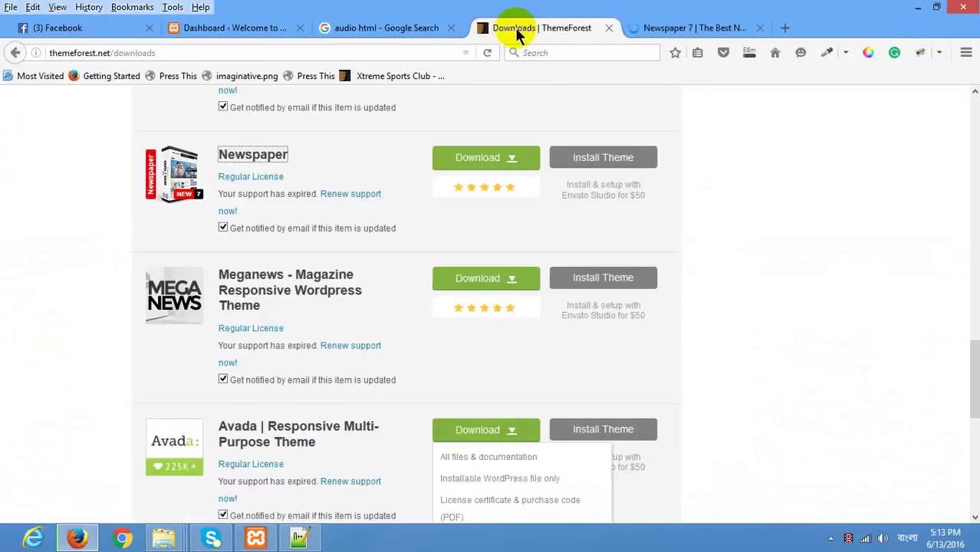
{"action": "left_click", "coordinate": [451, 27]}
From the WordPress dashboard, open the "Welcome to Softtech-IT Batch 49" site's front end in a new browser tab
{"action": "left_click", "coordinate": [270, 29]}
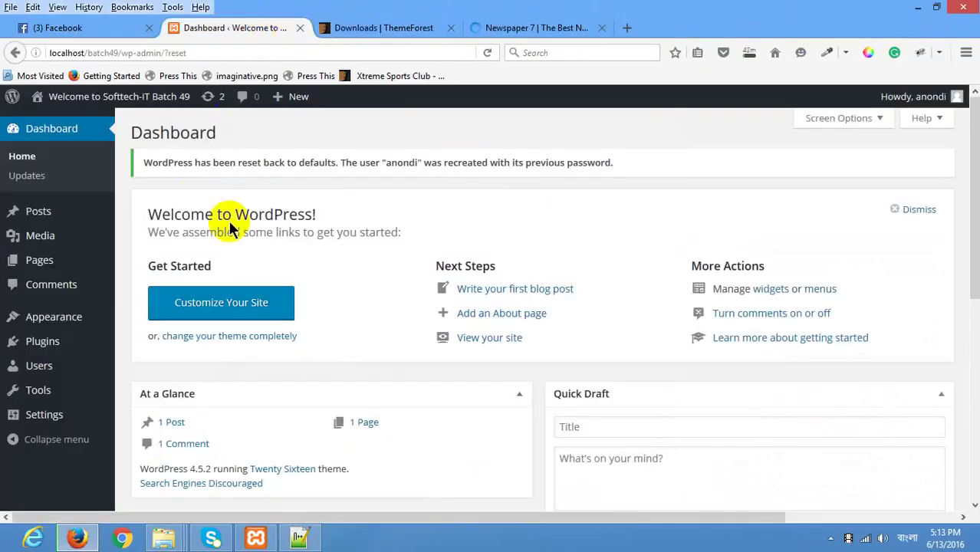
{"action": "mouse_move", "coordinate": [83, 107]}
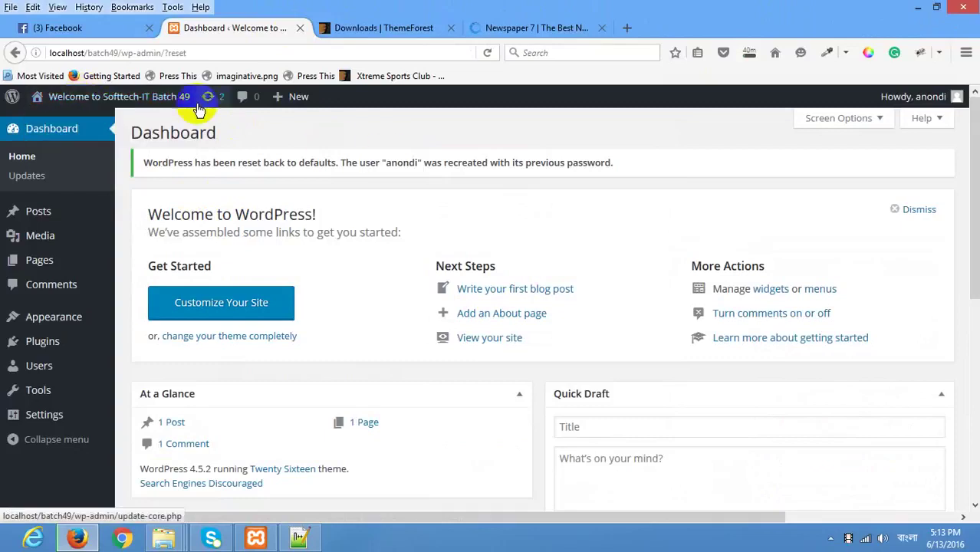
{"action": "right_click", "coordinate": [52, 121]}
{"action": "left_click", "coordinate": [85, 130]}
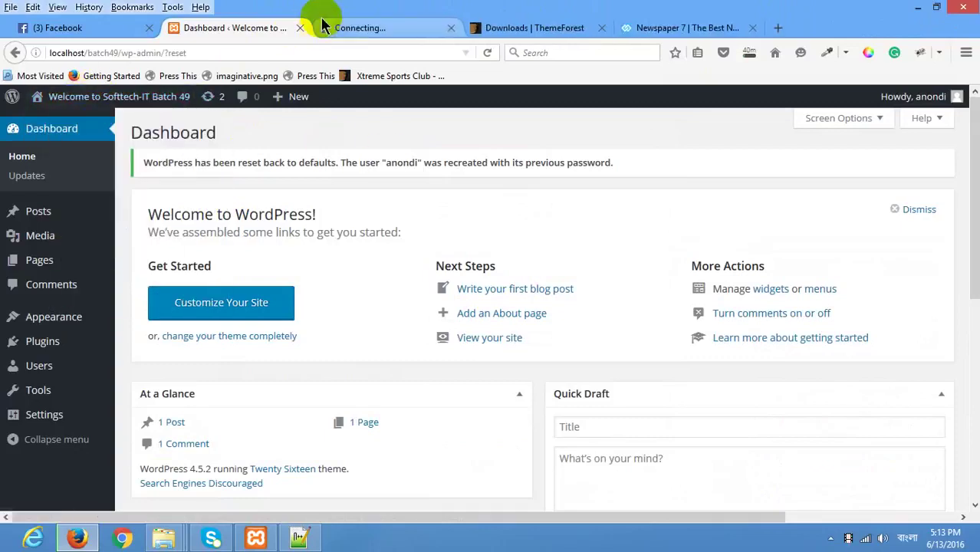
{"action": "left_click", "coordinate": [366, 31]}
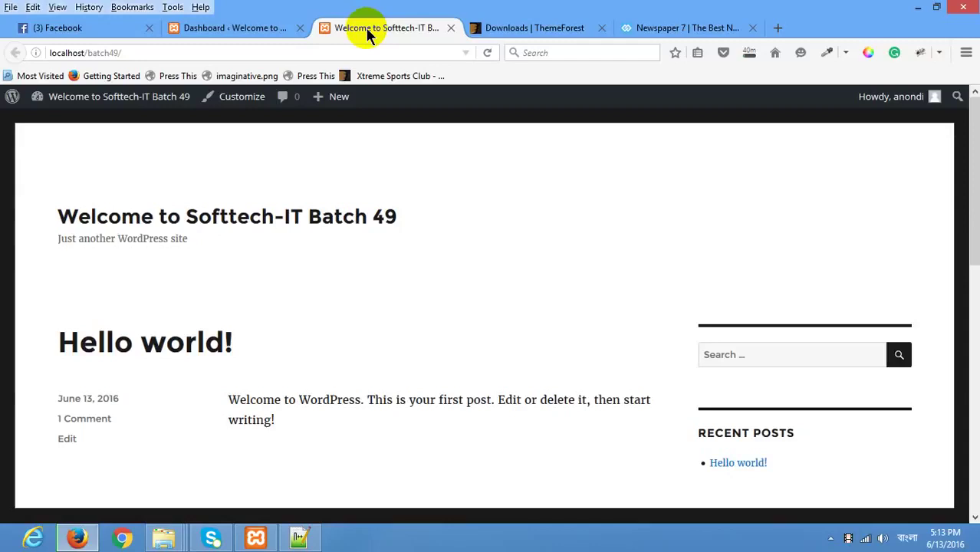
Switch to the Class 06 folder in File Explorer and open themeforest-5489609-newspaper.zip in WinRAR, dismissing the licence reminder
{"action": "left_click", "coordinate": [165, 539]}
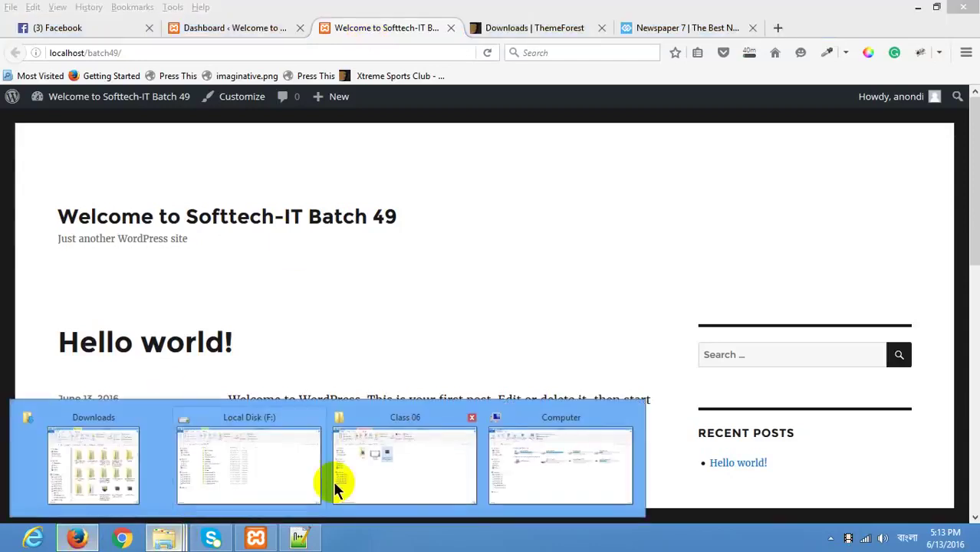
{"action": "left_click", "coordinate": [431, 470]}
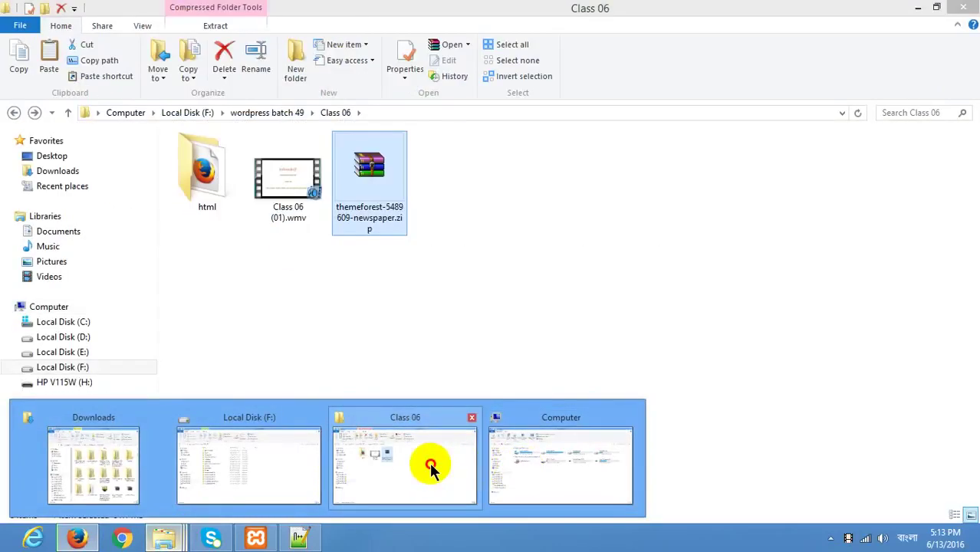
{"action": "left_click", "coordinate": [376, 203]}
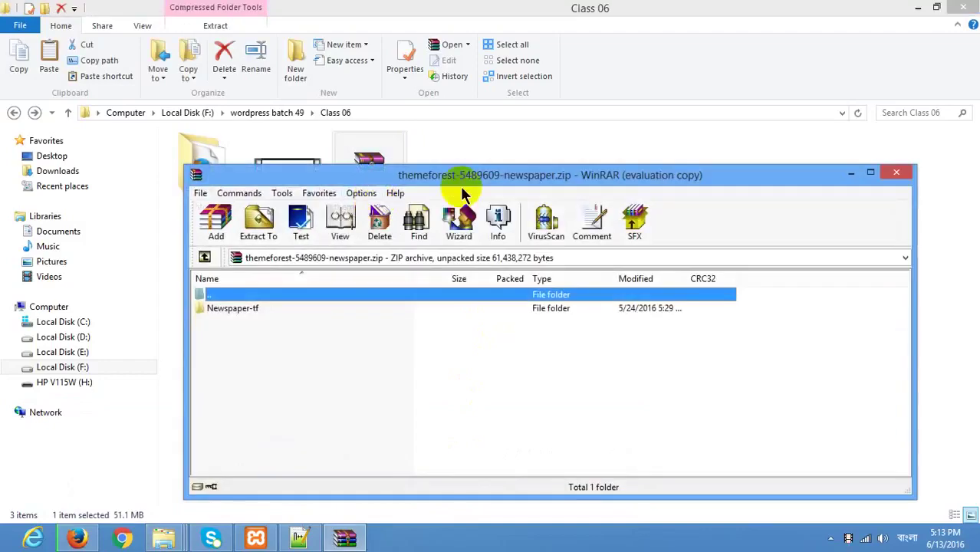
{"action": "left_click_drag", "start_coordinate": [460, 186], "coordinate": [750, 136]}
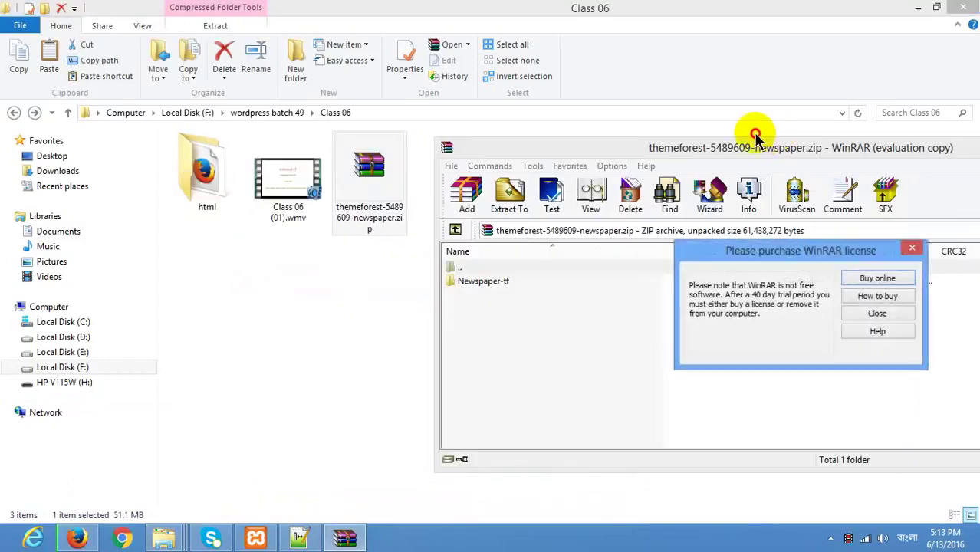
{"action": "left_click", "coordinate": [913, 248]}
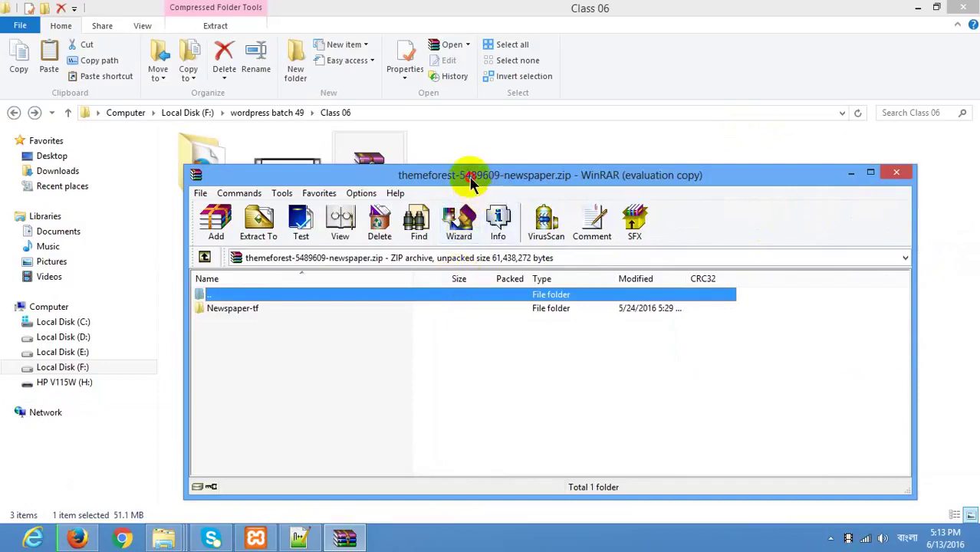
{"action": "left_click_drag", "start_coordinate": [470, 182], "coordinate": [627, 146]}
Open the Newspaper-tf folder inside the archive, including a return to the archive root to reopen it
{"action": "double_click", "coordinate": [399, 273]}
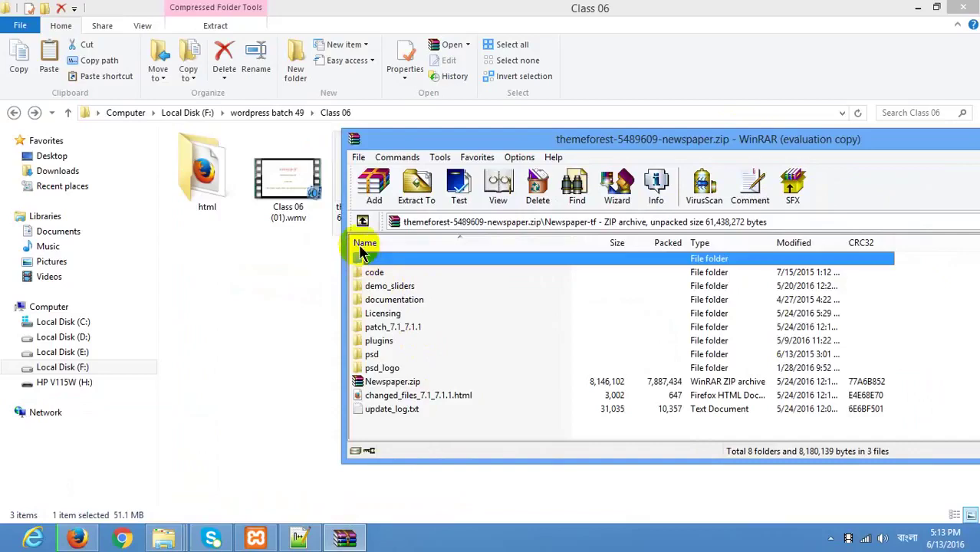
{"action": "left_click", "coordinate": [363, 221]}
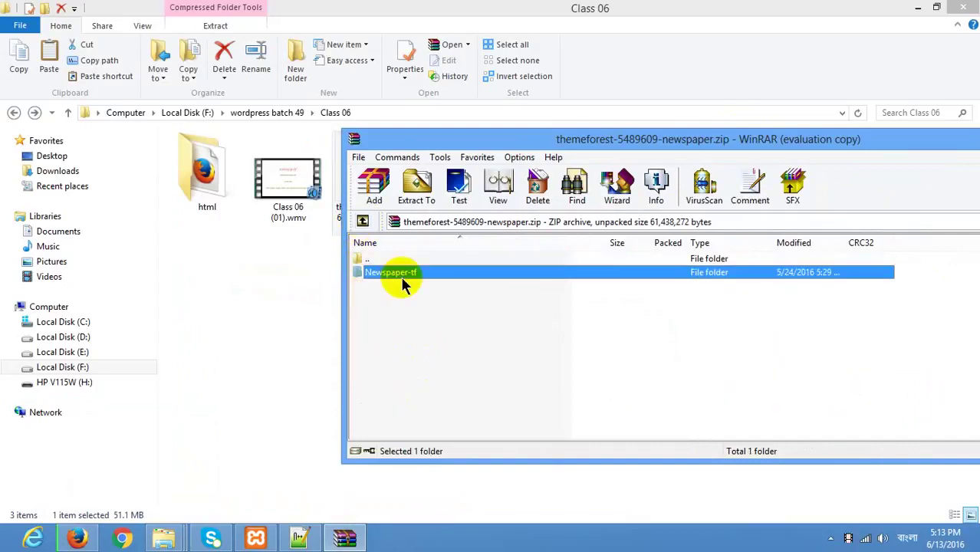
{"action": "double_click", "coordinate": [399, 273]}
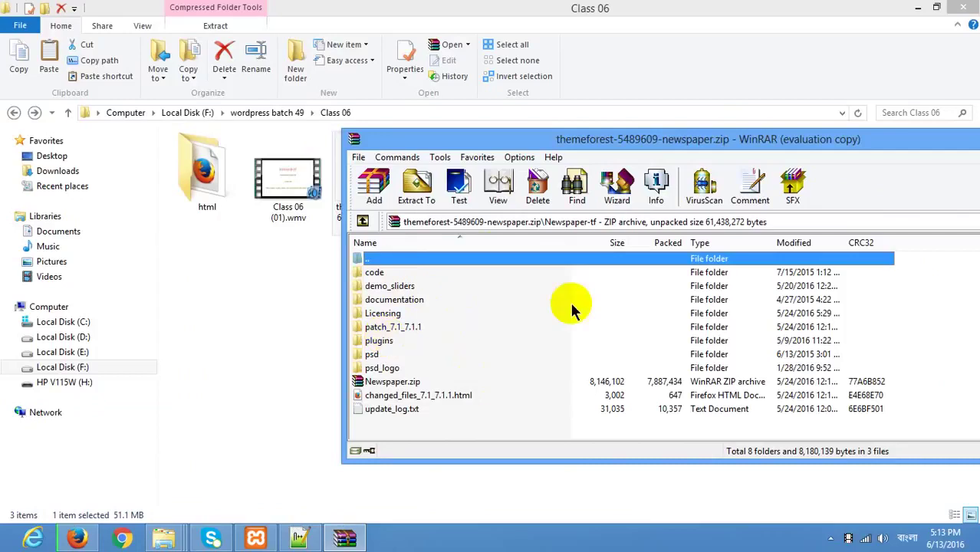
Look through the logo files in the psd_logo folder and return to the Newspaper-tf folder
{"action": "left_click", "coordinate": [400, 369]}
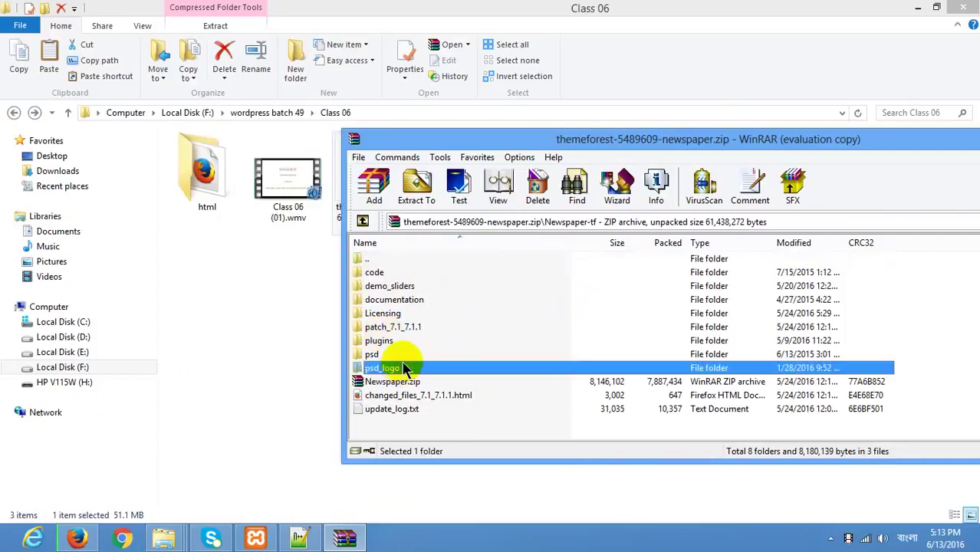
{"action": "double_click", "coordinate": [391, 369]}
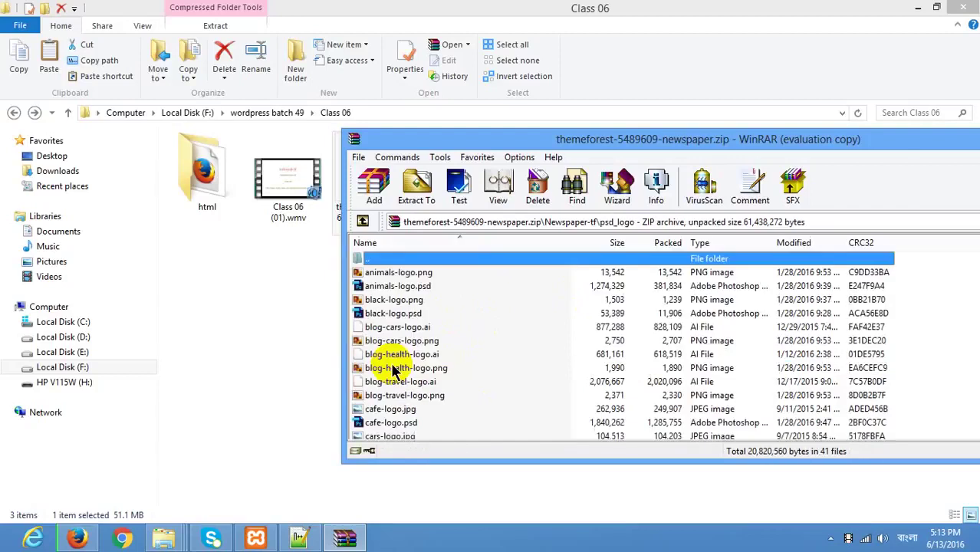
{"action": "scroll", "coordinate": [388, 368], "scroll_direction": "down", "scroll_amount": 6}
{"action": "scroll", "coordinate": [395, 360], "scroll_direction": "up", "scroll_amount": 3}
{"action": "scroll", "coordinate": [399, 357], "scroll_direction": "up", "scroll_amount": 3}
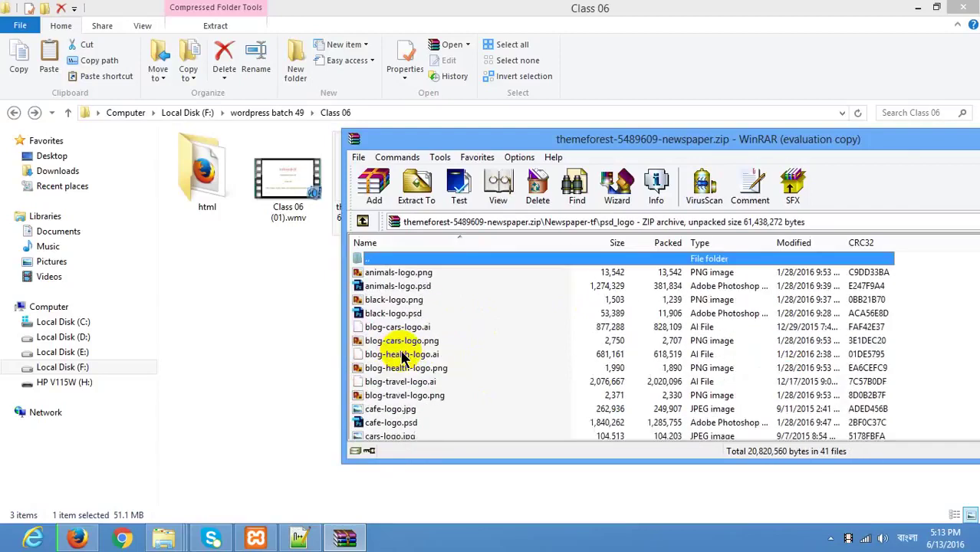
{"action": "left_click", "coordinate": [364, 223]}
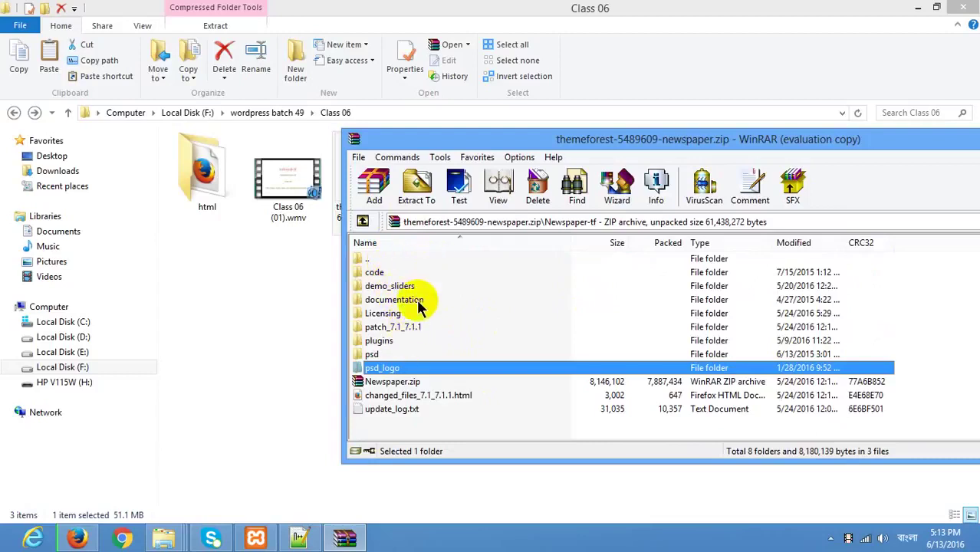
Select Newspaper.zip in the Newspaper-tf folder and close the archive window
{"action": "left_click", "coordinate": [393, 382]}
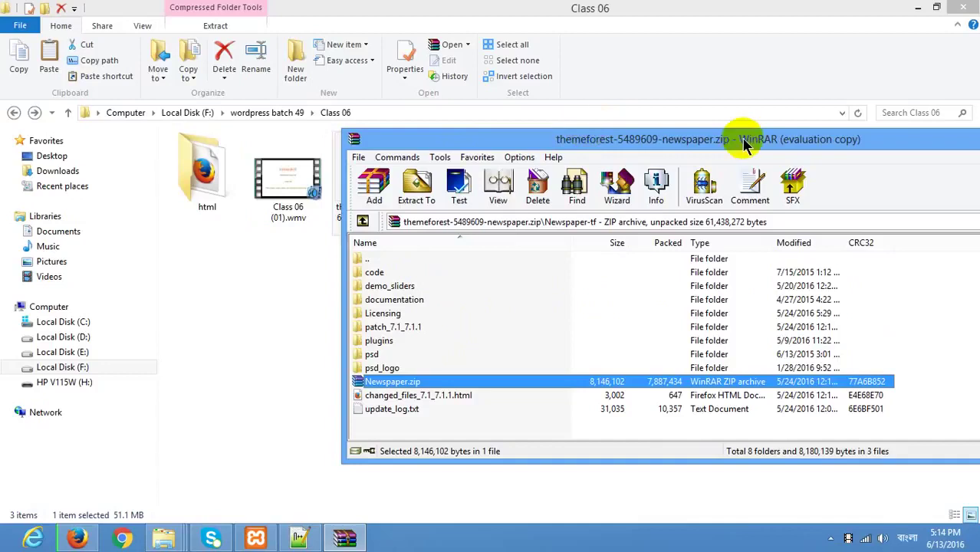
{"action": "left_click_drag", "start_coordinate": [842, 125], "coordinate": [503, 165]}
{"action": "left_click", "coordinate": [712, 160]}
Reopen themeforest-5489609-newspaper.zip from the Class 06 folder, dismiss the licence reminder and move the archive window aside
{"action": "left_click", "coordinate": [393, 198]}
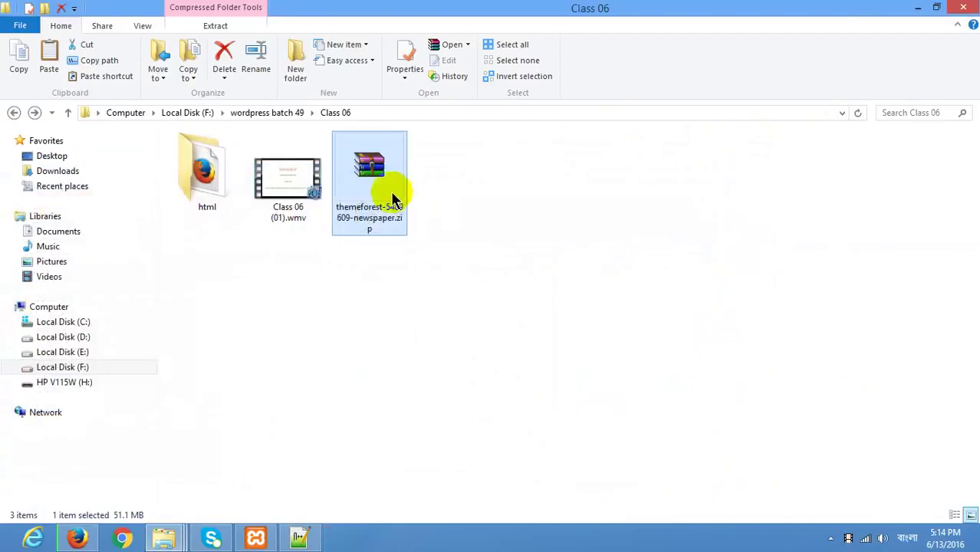
{"action": "double_click", "coordinate": [367, 213]}
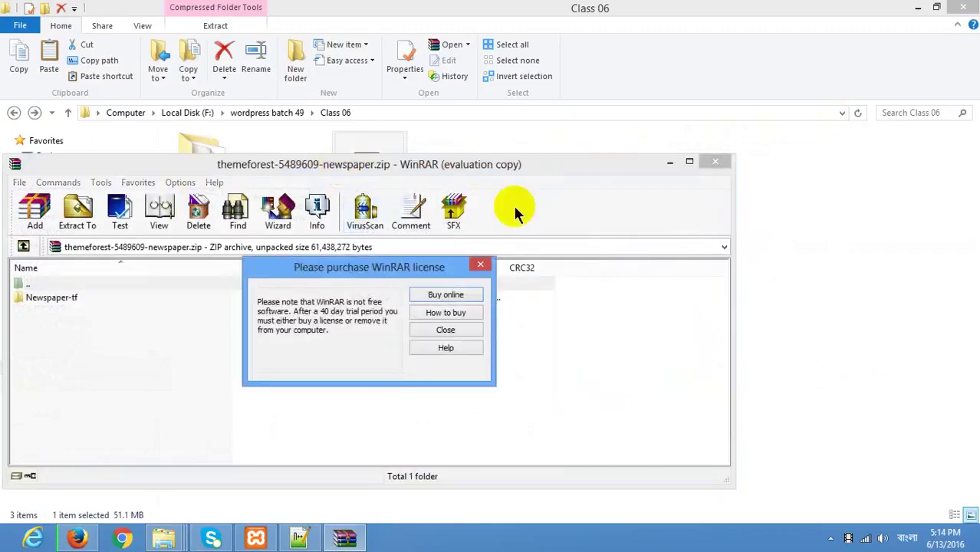
{"action": "left_click", "coordinate": [480, 264]}
{"action": "left_click_drag", "start_coordinate": [427, 169], "coordinate": [694, 157]}
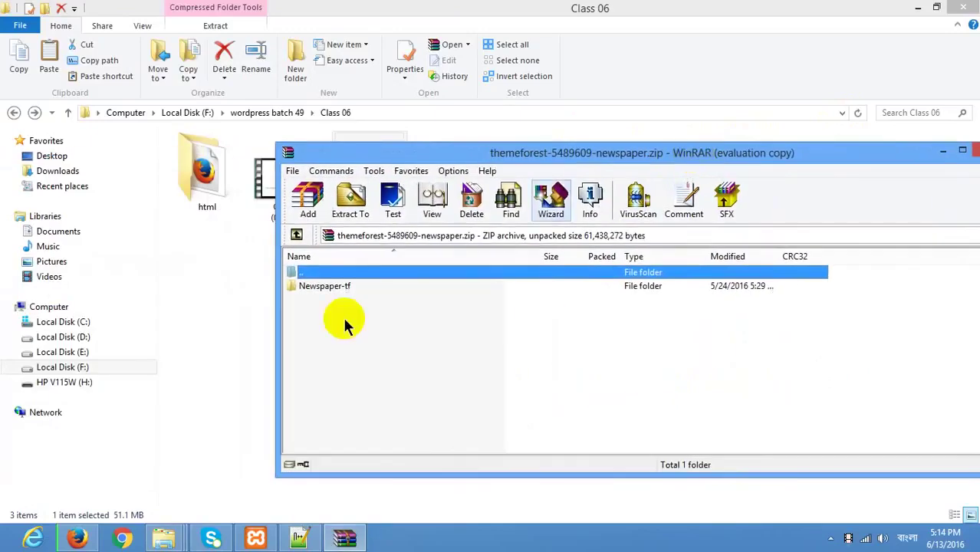
Open Newspaper.zip from the Newspaper-tf folder of the archive, move its window clear and open the Newspaper folder inside it
{"action": "double_click", "coordinate": [338, 287]}
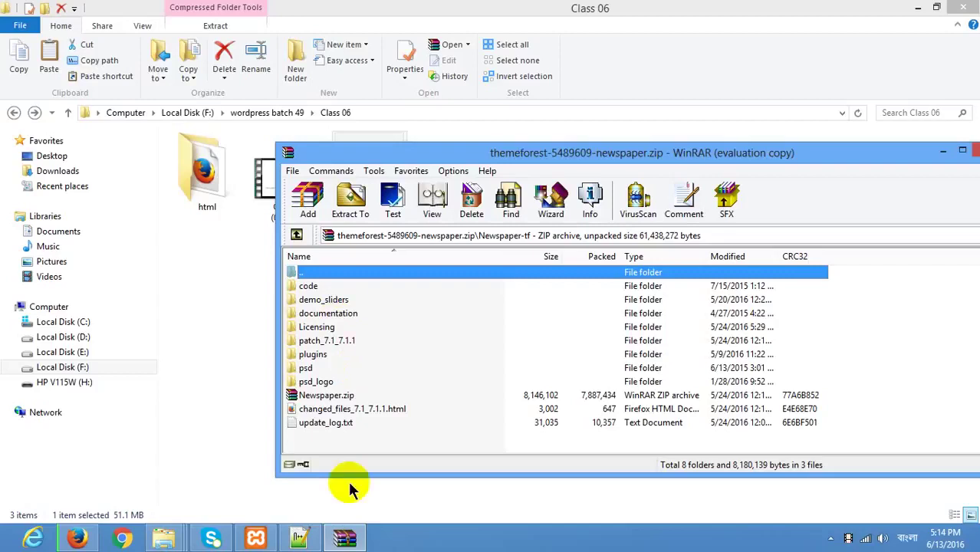
{"action": "left_click", "coordinate": [322, 397]}
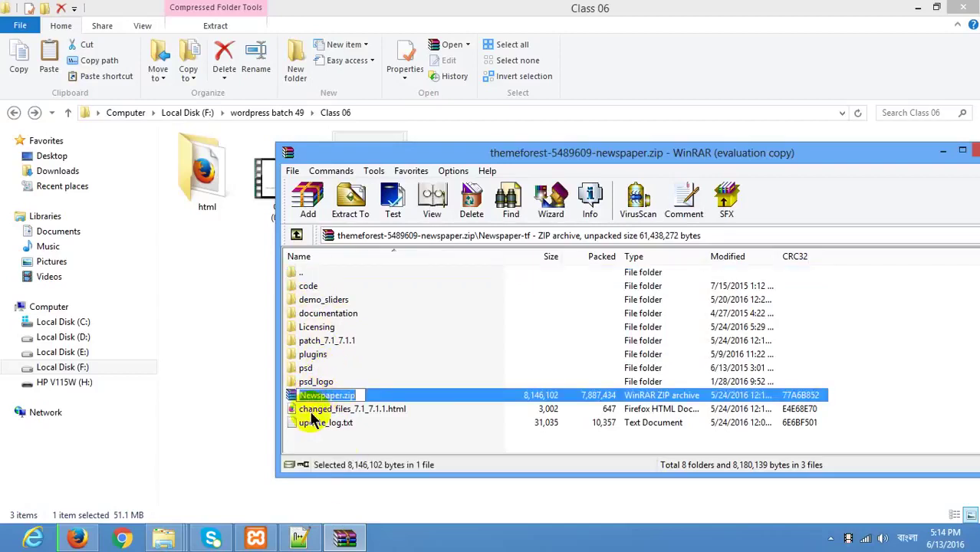
{"action": "left_click", "coordinate": [295, 423]}
{"action": "double_click", "coordinate": [307, 397]}
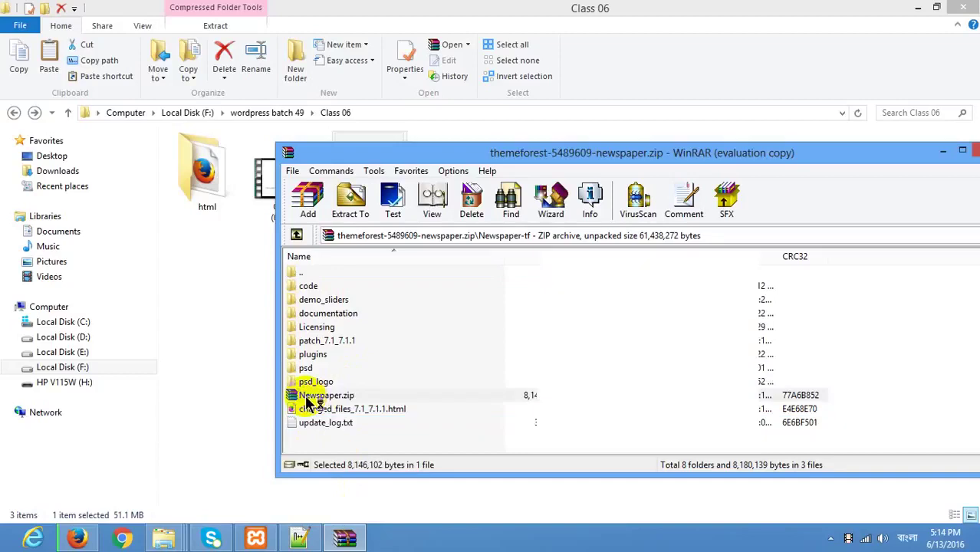
{"action": "left_click_drag", "start_coordinate": [280, 171], "coordinate": [400, 164]}
{"action": "left_click", "coordinate": [614, 263]}
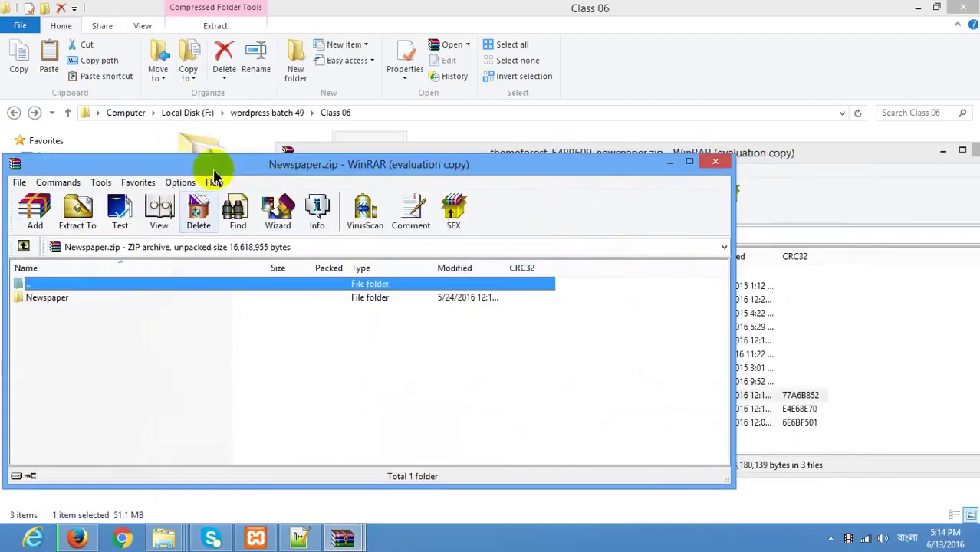
{"action": "left_click_drag", "start_coordinate": [224, 168], "coordinate": [565, 107]}
{"action": "double_click", "coordinate": [421, 233]}
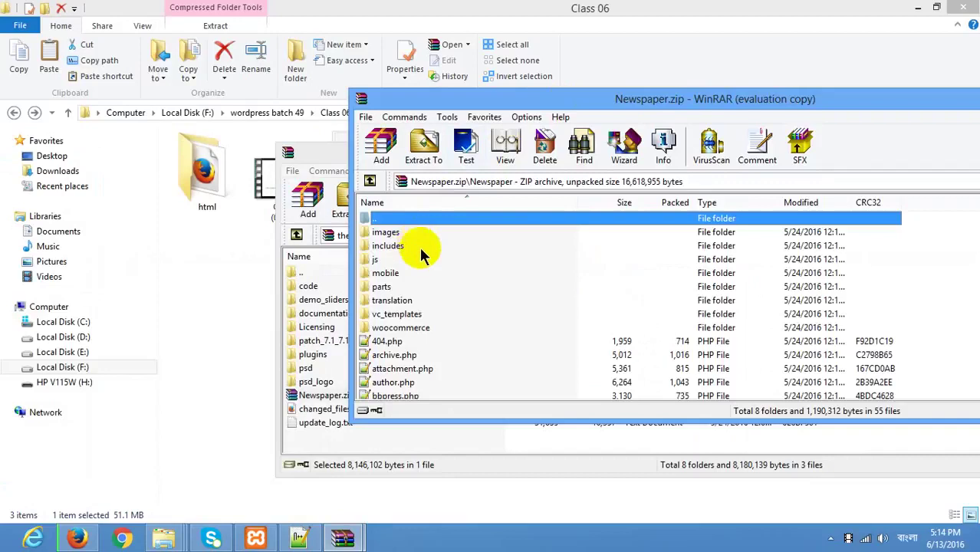
Look through the theme files in the Newspaper folder, picking out style.css, screenshot.png and index.php
{"action": "scroll", "coordinate": [421, 253], "scroll_direction": "down", "scroll_amount": 12}
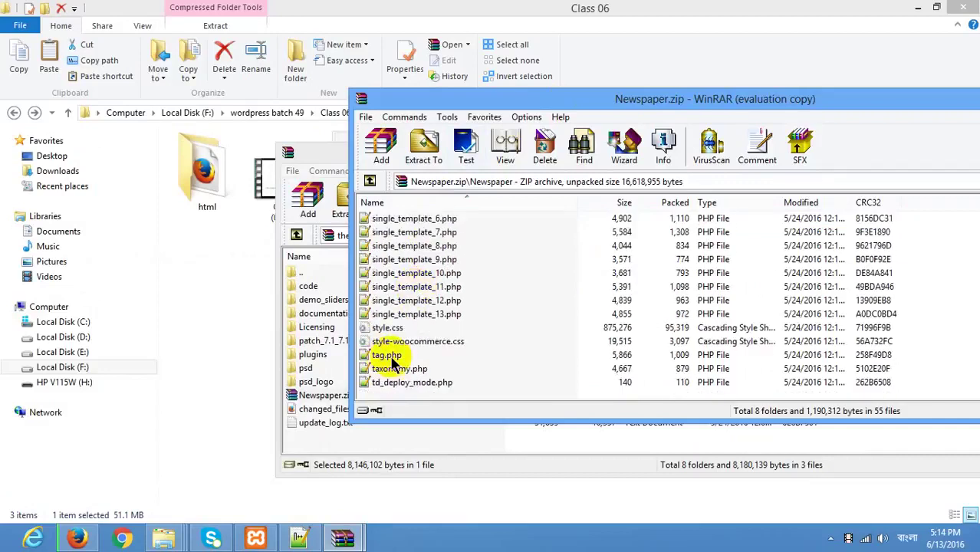
{"action": "left_click", "coordinate": [388, 329]}
{"action": "scroll", "coordinate": [389, 331], "scroll_direction": "up", "scroll_amount": 5}
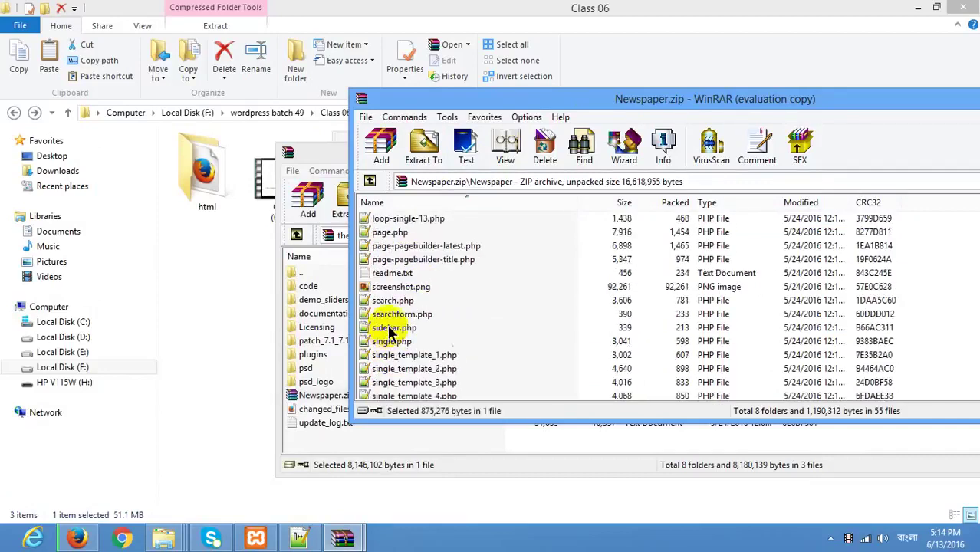
{"action": "left_click", "coordinate": [383, 286]}
{"action": "scroll", "coordinate": [382, 285], "scroll_direction": "up", "scroll_amount": 10}
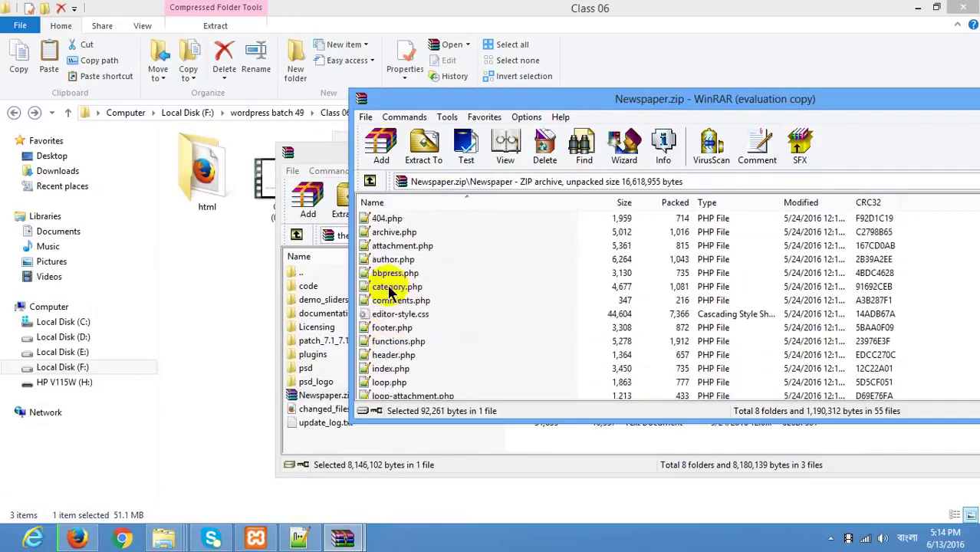
{"action": "left_click", "coordinate": [393, 369]}
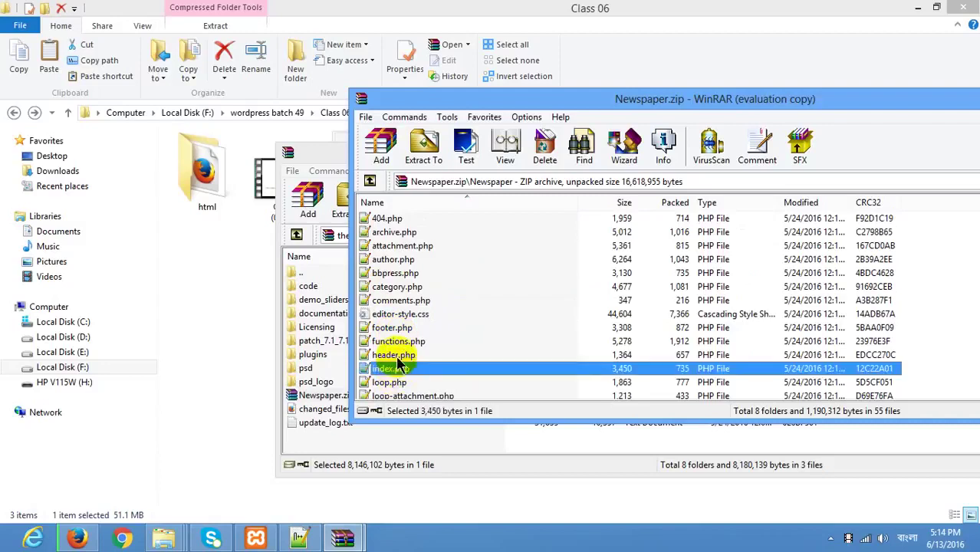
Close the Newspaper.zip window and return the themeforest-5489609-newspaper.zip archive to its root
{"action": "left_click_drag", "start_coordinate": [868, 106], "coordinate": [588, 177]}
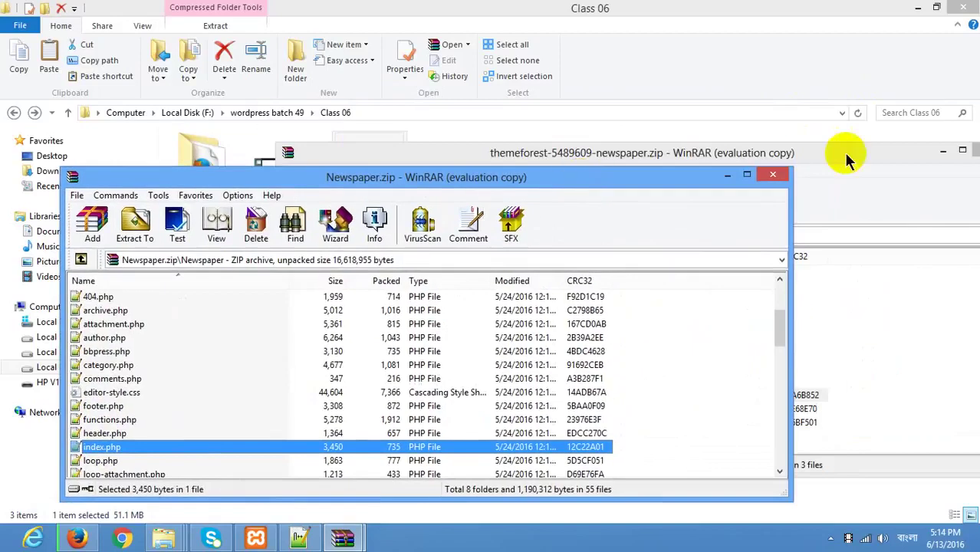
{"action": "left_click", "coordinate": [776, 170]}
{"action": "left_click", "coordinate": [296, 235]}
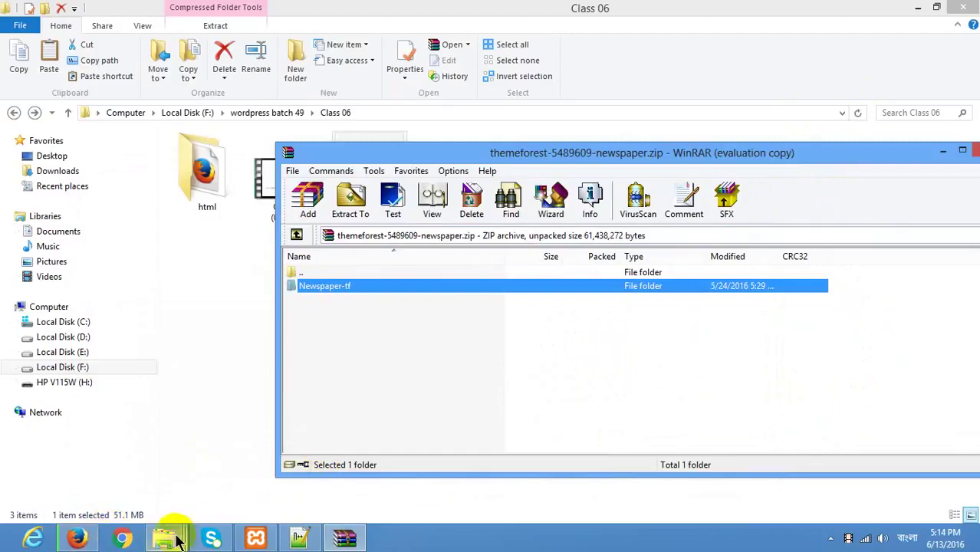
Switch to the Local Disk (F:) folder window and browse to C:\xampp\htdocs\batch49\wp-content\themes
{"action": "mouse_move", "coordinate": [164, 537]}
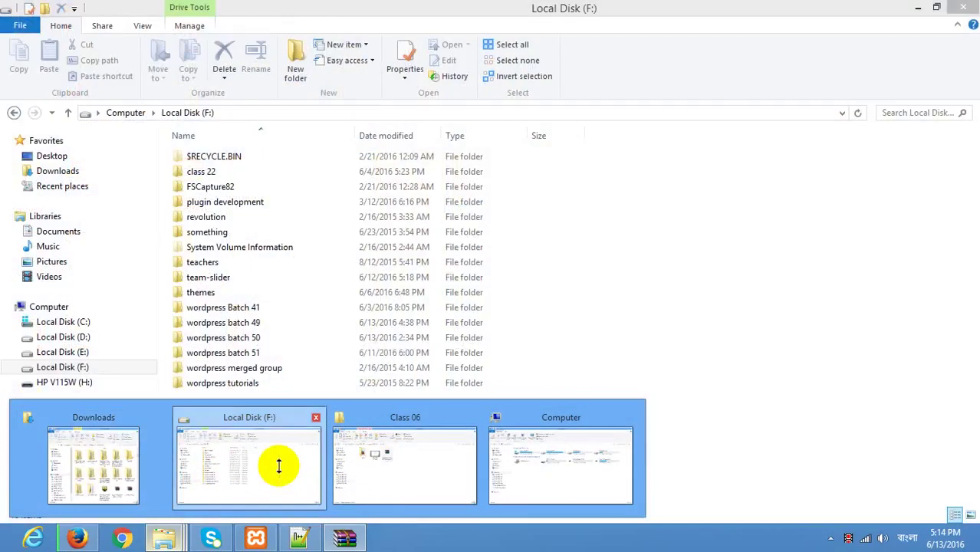
{"action": "left_click", "coordinate": [279, 467]}
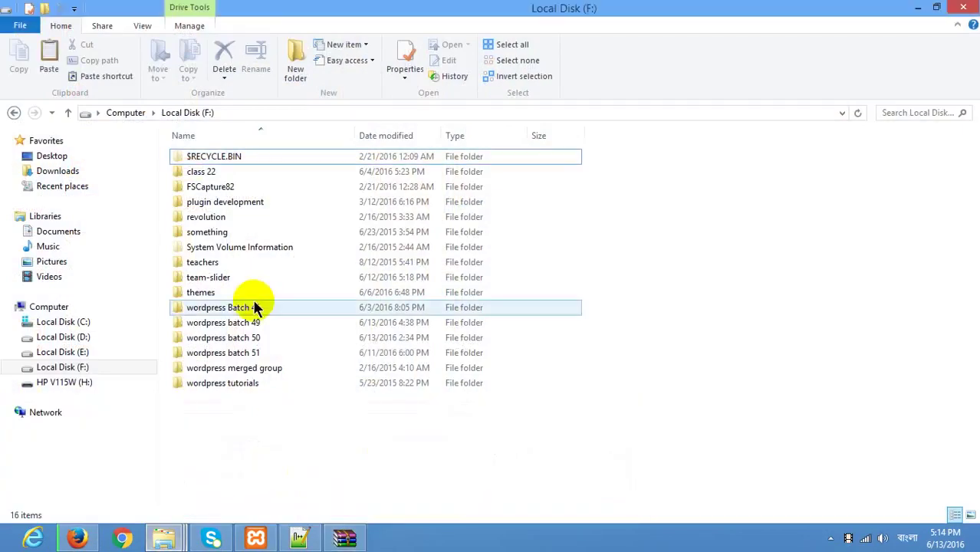
{"action": "left_click", "coordinate": [63, 322]}
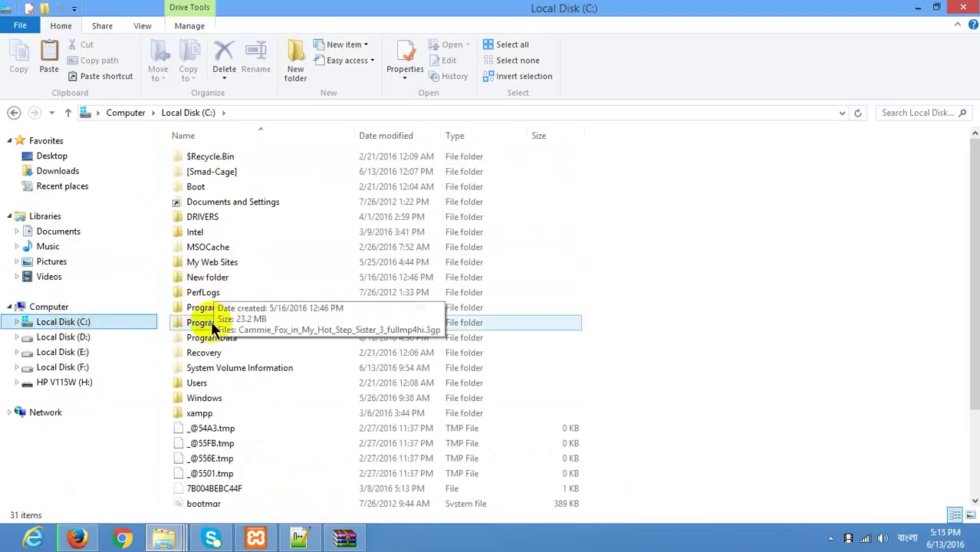
{"action": "double_click", "coordinate": [201, 413]}
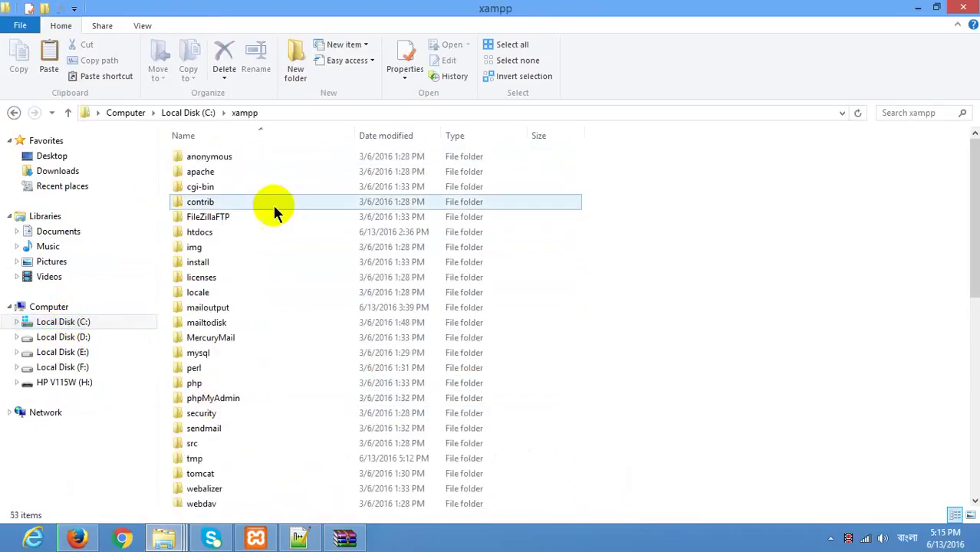
{"action": "double_click", "coordinate": [205, 232]}
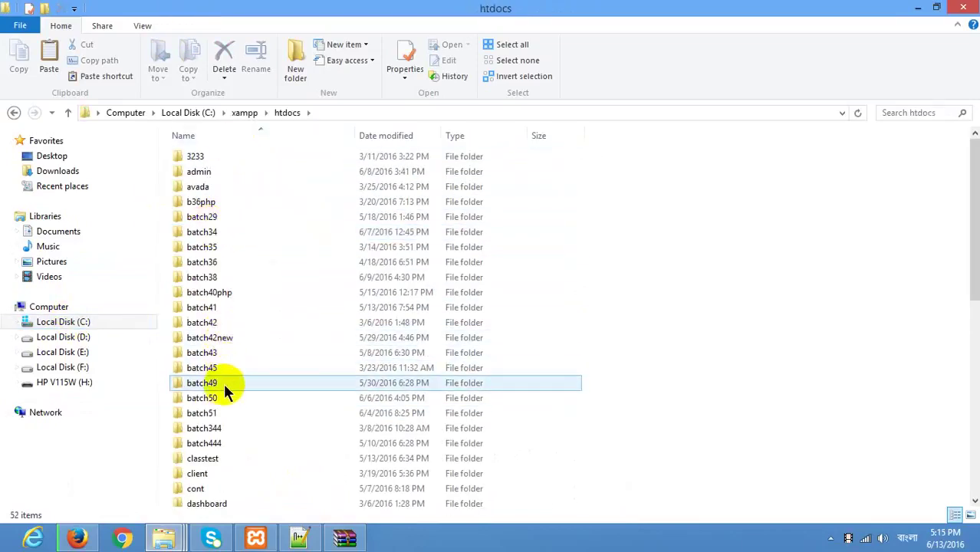
{"action": "double_click", "coordinate": [221, 382]}
{"action": "double_click", "coordinate": [237, 172]}
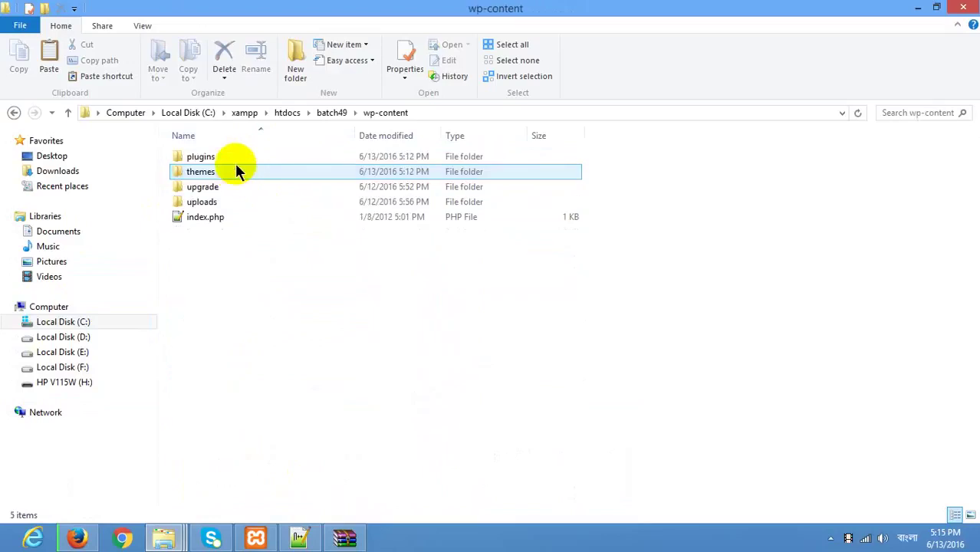
{"action": "double_click", "coordinate": [236, 169]}
Extract the whole Newspaper-tf folder from the themeforest-5489609-newspaper.zip archive into the site's themes folder
{"action": "left_click", "coordinate": [344, 538]}
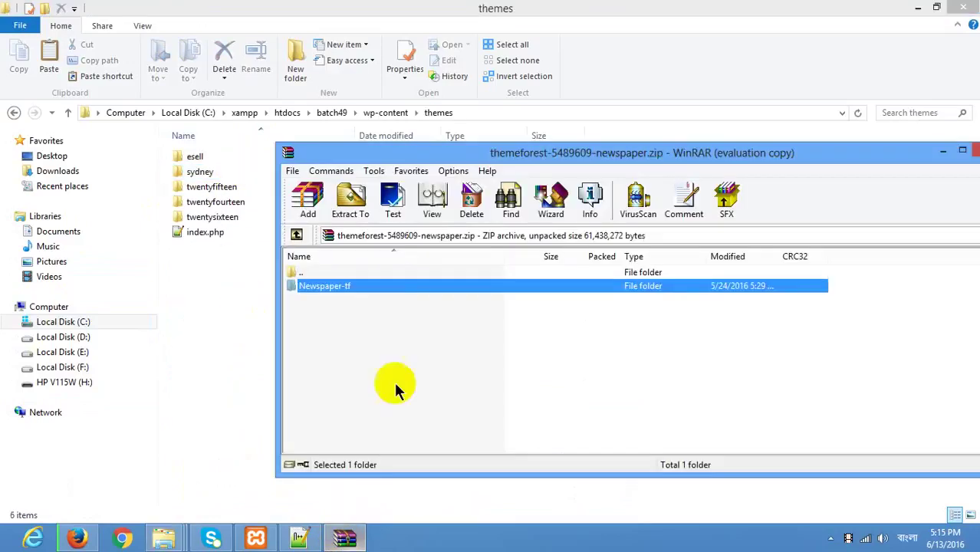
{"action": "left_click_drag", "start_coordinate": [338, 290], "coordinate": [175, 324]}
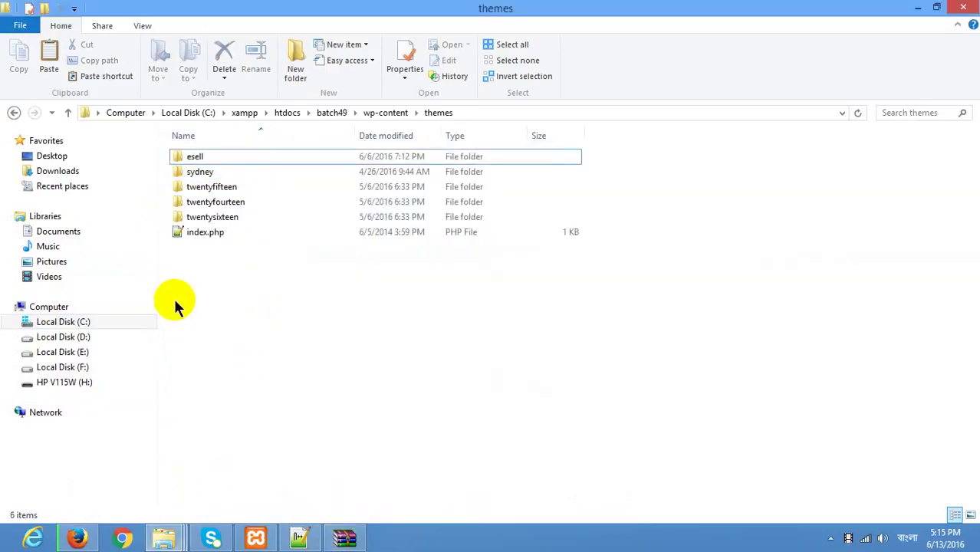
Switch to Firefox, open the Themes page of the batch49 WordPress dashboard and check the installed and broken themes
{"action": "left_click", "coordinate": [90, 539]}
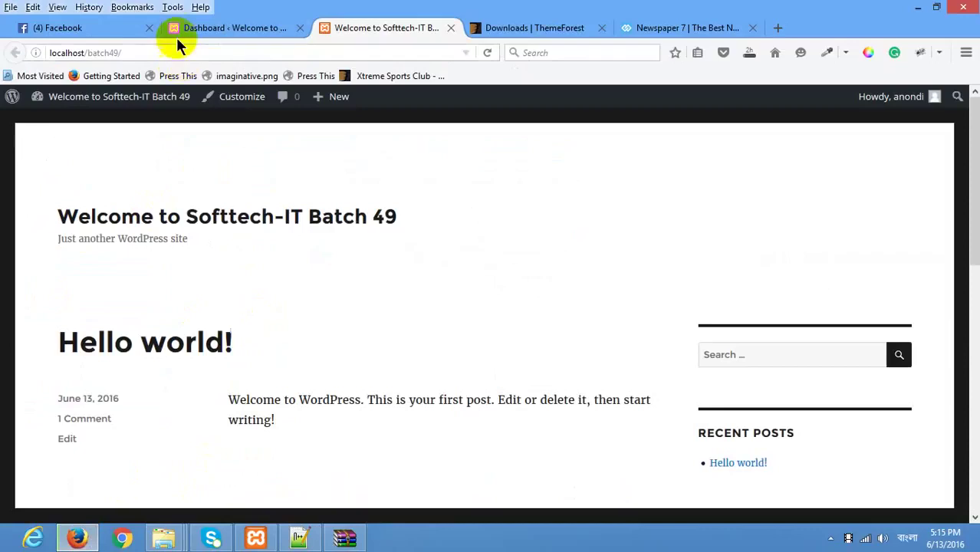
{"action": "left_click", "coordinate": [182, 31]}
{"action": "mouse_move", "coordinate": [67, 318]}
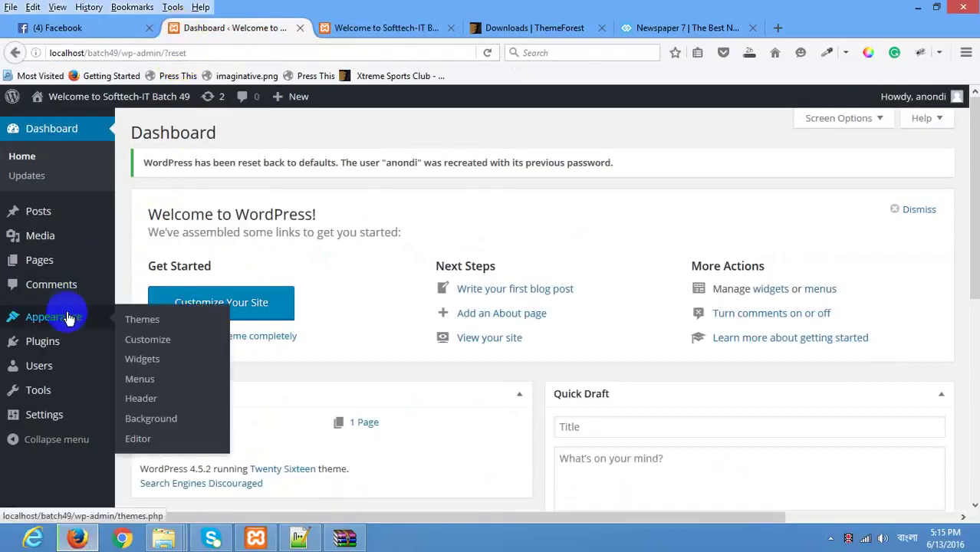
{"action": "left_click", "coordinate": [149, 319]}
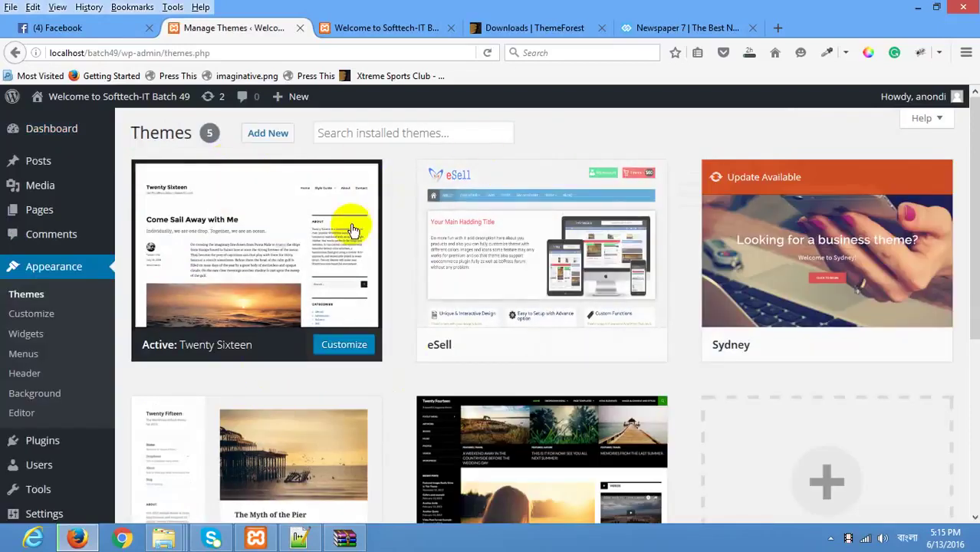
{"action": "scroll", "coordinate": [404, 262], "scroll_direction": "down", "scroll_amount": 5}
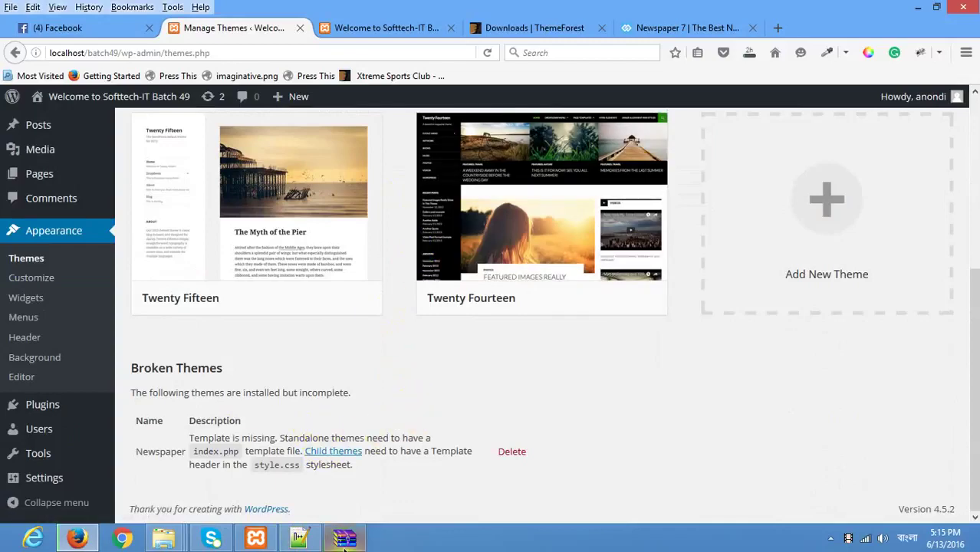
Return to WinRAR, open Newspaper.zip inside the Newspaper-tf folder and select its Newspaper folder
{"action": "left_click", "coordinate": [344, 539]}
{"action": "double_click", "coordinate": [324, 285]}
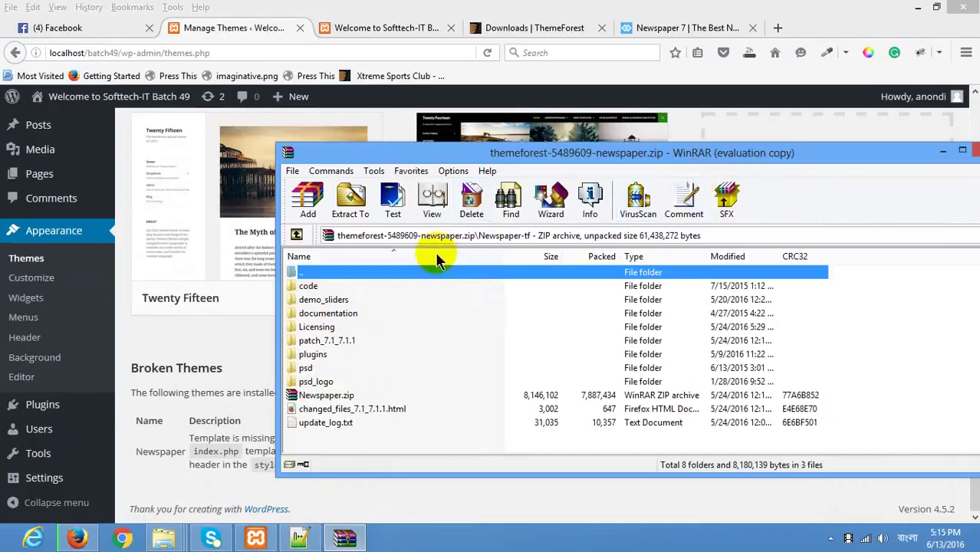
{"action": "double_click", "coordinate": [316, 396]}
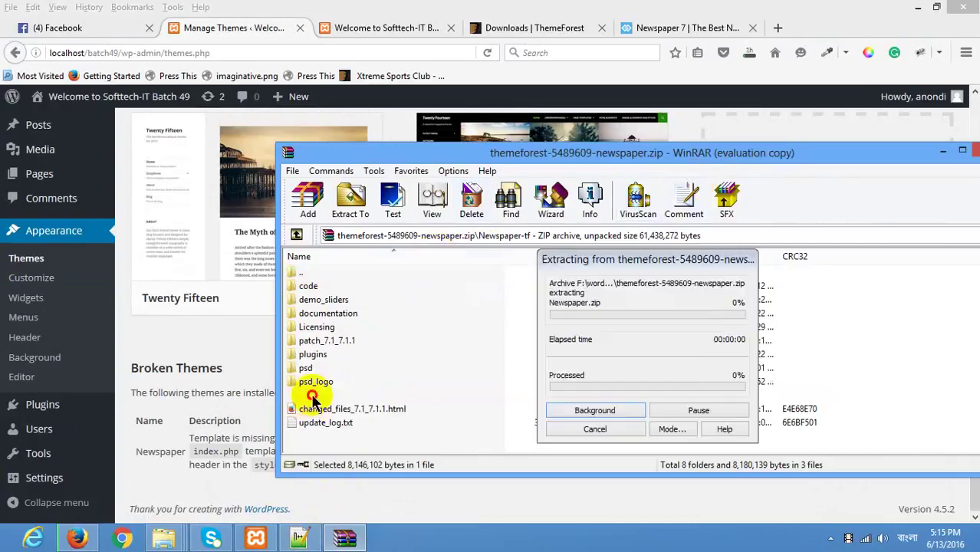
{"action": "left_click", "coordinate": [153, 311]}
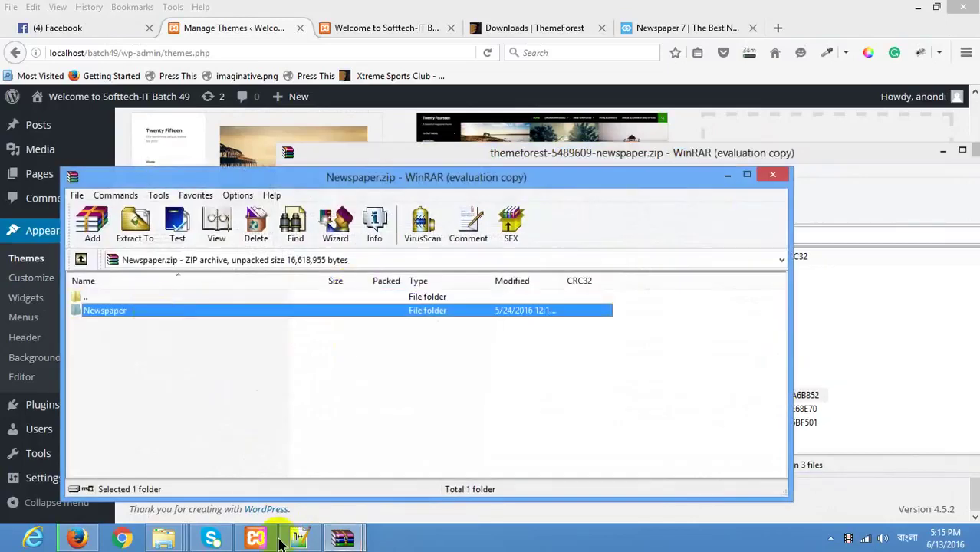
Delete the Newspaper-tf folder from the site's themes folder in File Explorer
{"action": "mouse_move", "coordinate": [163, 537]}
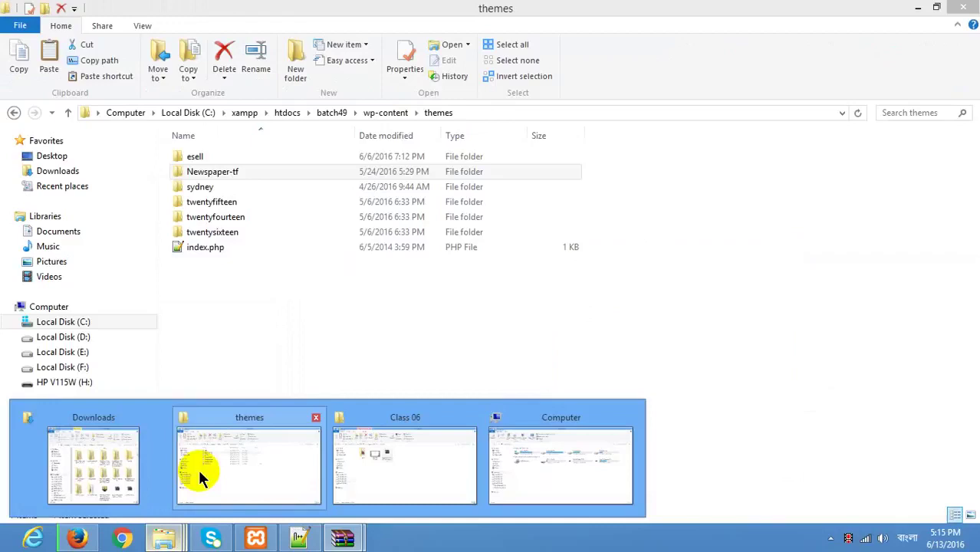
{"action": "left_click", "coordinate": [270, 456]}
{"action": "right_click", "coordinate": [217, 172]}
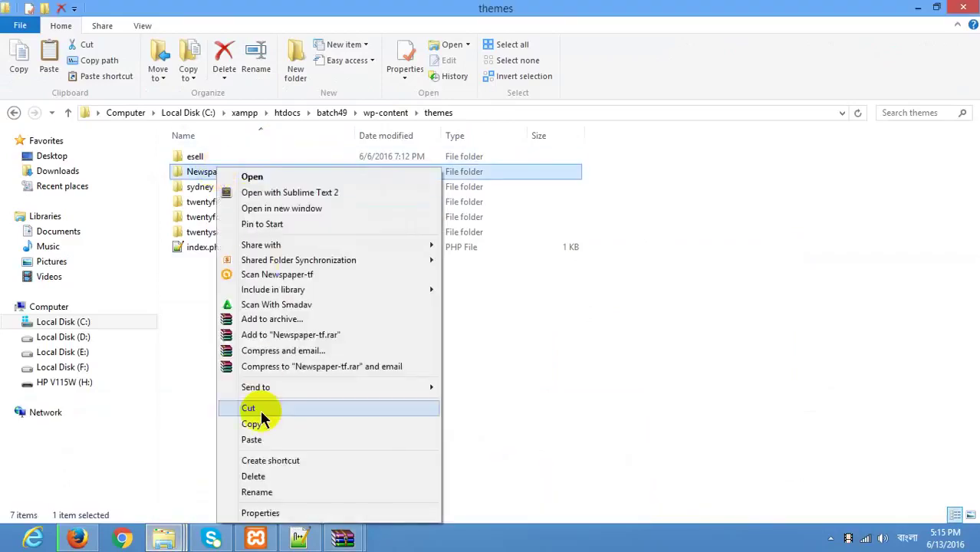
{"action": "left_click", "coordinate": [257, 474]}
Extract the Newspaper folder from Newspaper.zip into the site's themes folder, dismissing the licence reminder and moving the archive window aside
{"action": "mouse_move", "coordinate": [342, 537]}
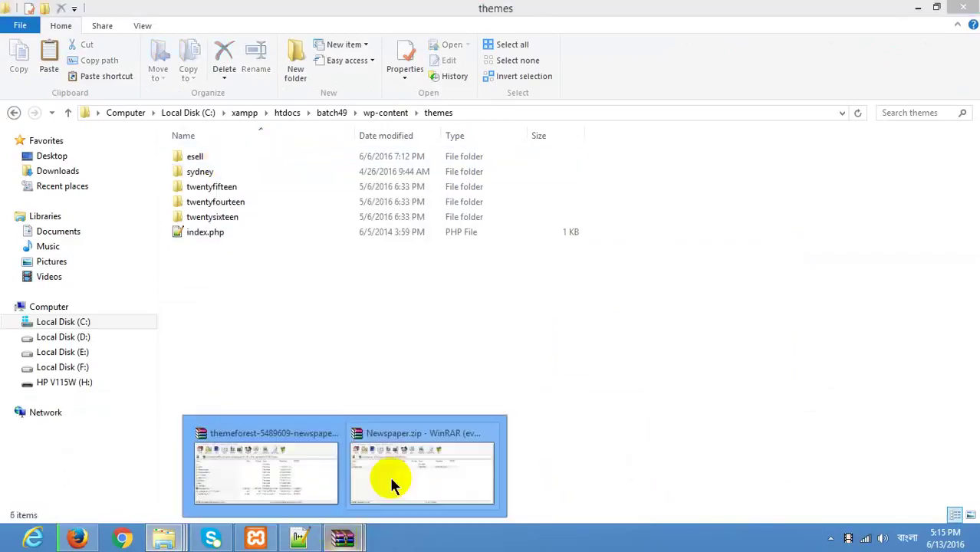
{"action": "left_click", "coordinate": [391, 475]}
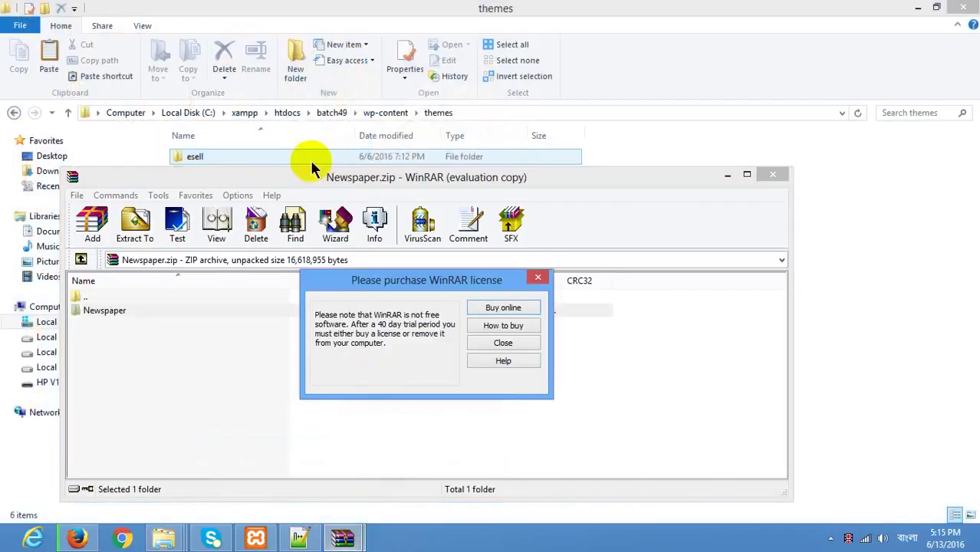
{"action": "left_click", "coordinate": [472, 190]}
{"action": "left_click_drag", "start_coordinate": [395, 182], "coordinate": [607, 187]}
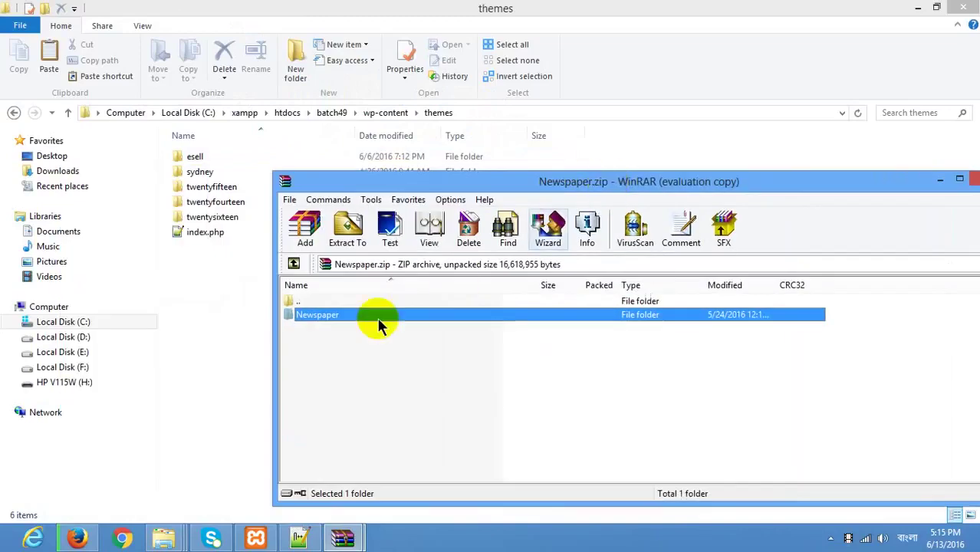
{"action": "left_click_drag", "start_coordinate": [340, 316], "coordinate": [235, 342]}
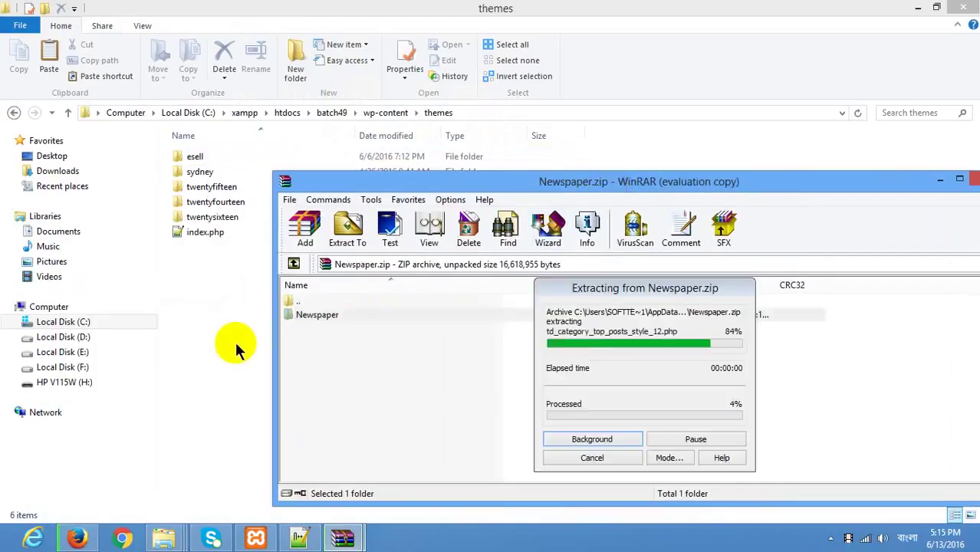
Switch back to Firefox and reload the WordPress Themes page
{"action": "left_click", "coordinate": [77, 538]}
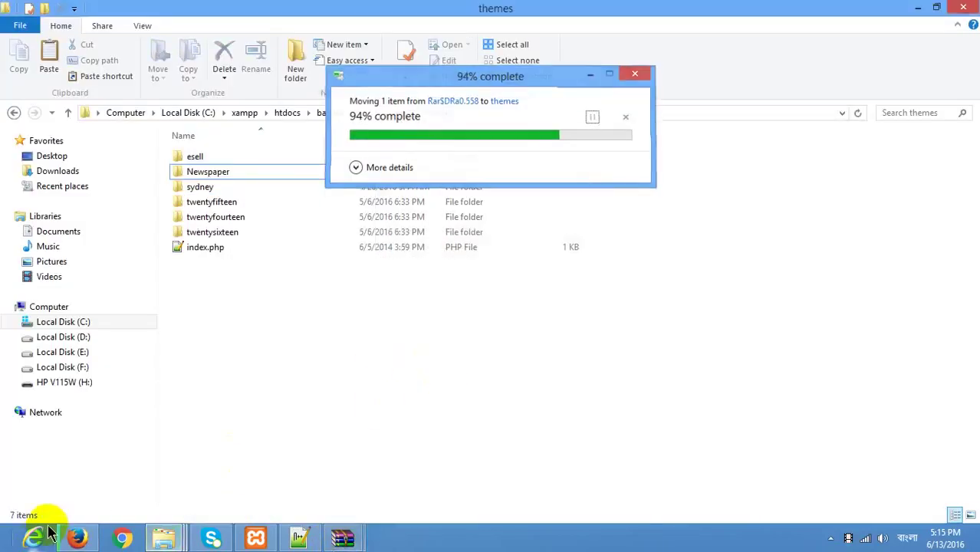
{"action": "left_click", "coordinate": [76, 539]}
{"action": "right_click", "coordinate": [587, 337]}
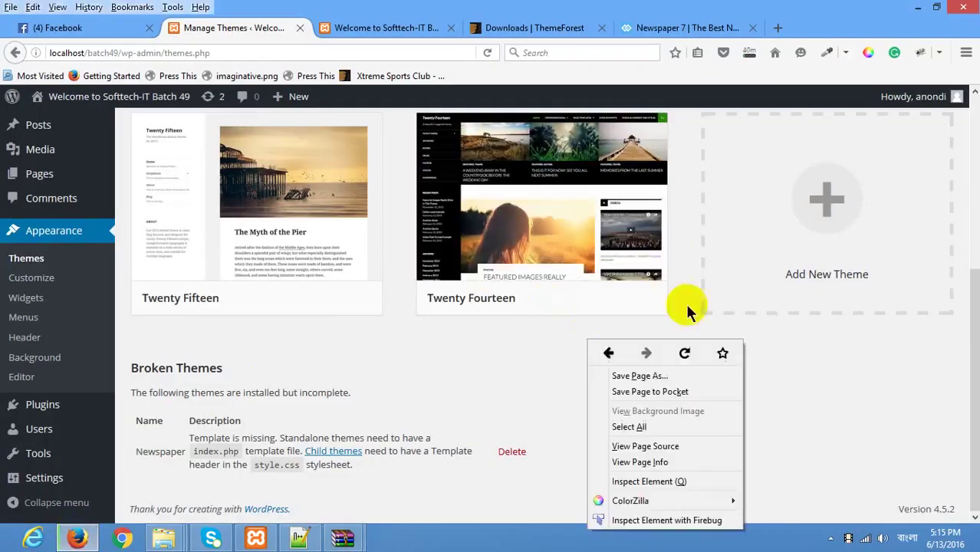
{"action": "left_click", "coordinate": [684, 352]}
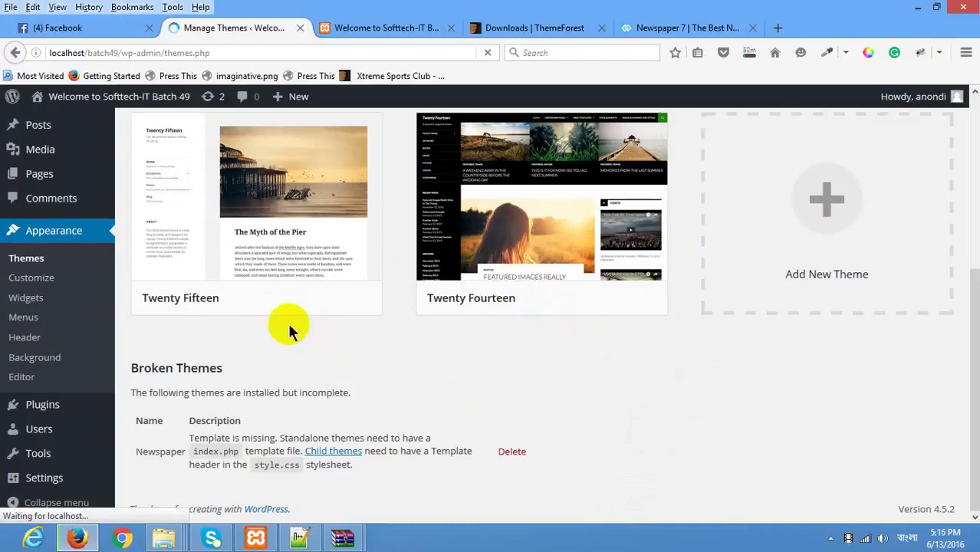
Activate the Newspaper theme from the installed themes
{"action": "scroll", "coordinate": [294, 291], "scroll_direction": "up", "scroll_amount": 5}
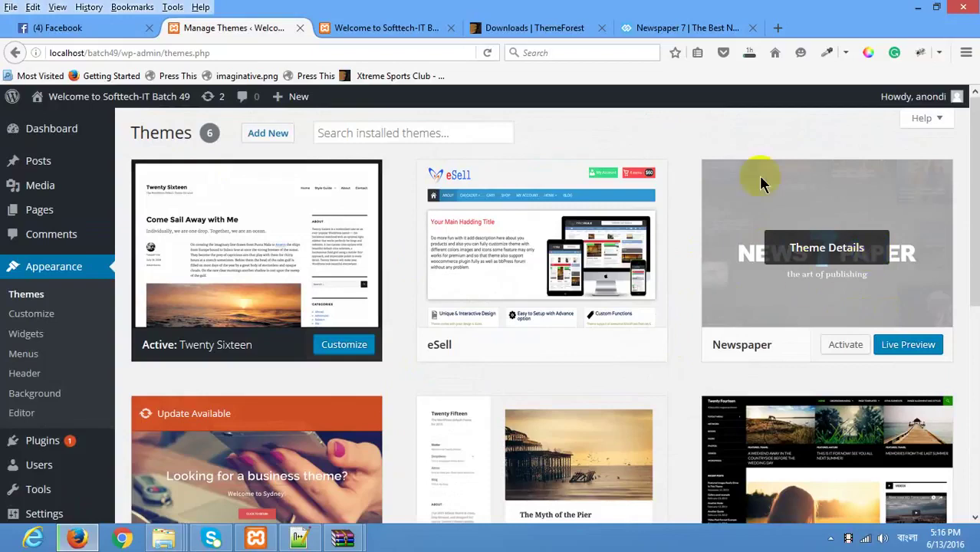
{"action": "left_click", "coordinate": [848, 257]}
{"action": "left_click", "coordinate": [847, 346]}
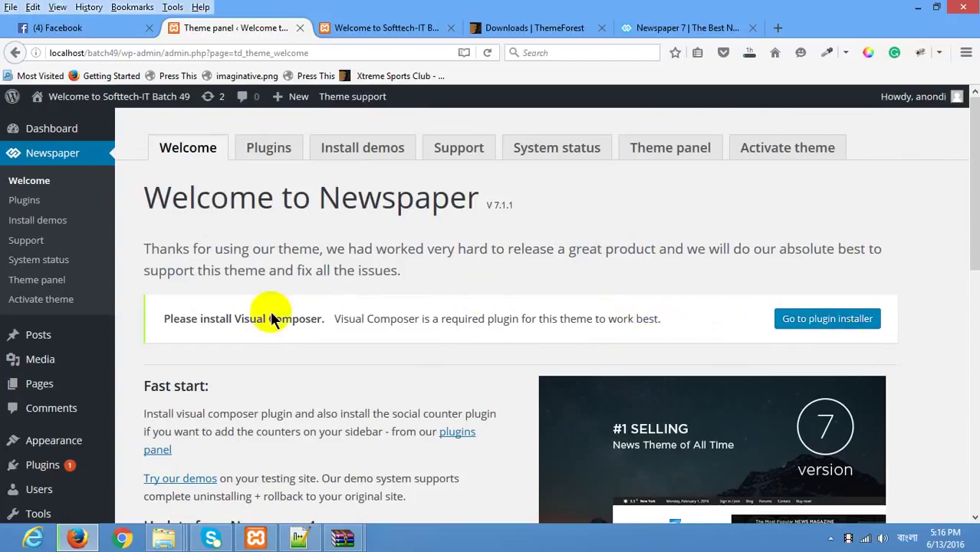
Look through the Newspaper welcome page and open its documentation and video tutorials in separate new tabs
{"action": "scroll", "coordinate": [339, 313], "scroll_direction": "down", "scroll_amount": 7}
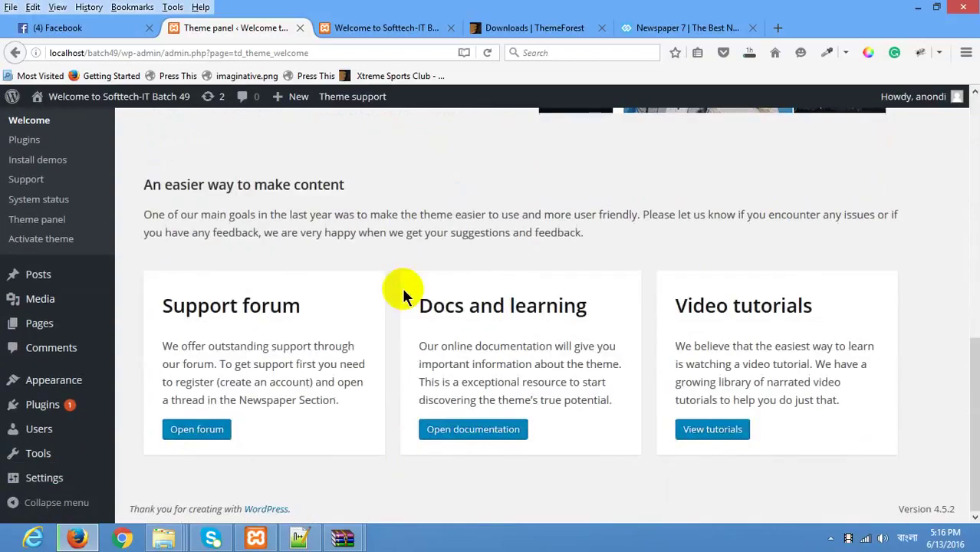
{"action": "scroll", "coordinate": [453, 307], "scroll_direction": "up", "scroll_amount": 2}
{"action": "scroll", "coordinate": [467, 353], "scroll_direction": "down", "scroll_amount": 2}
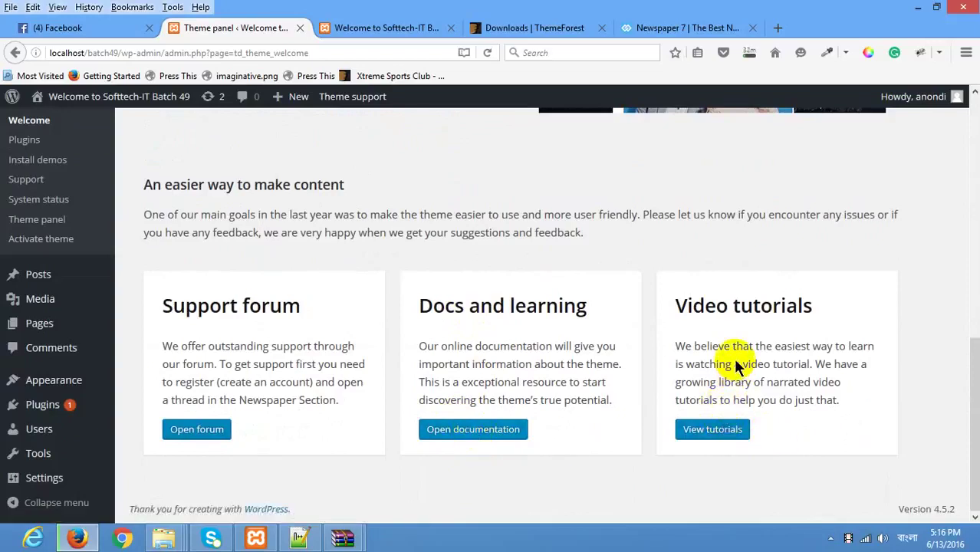
{"action": "right_click", "coordinate": [467, 434]}
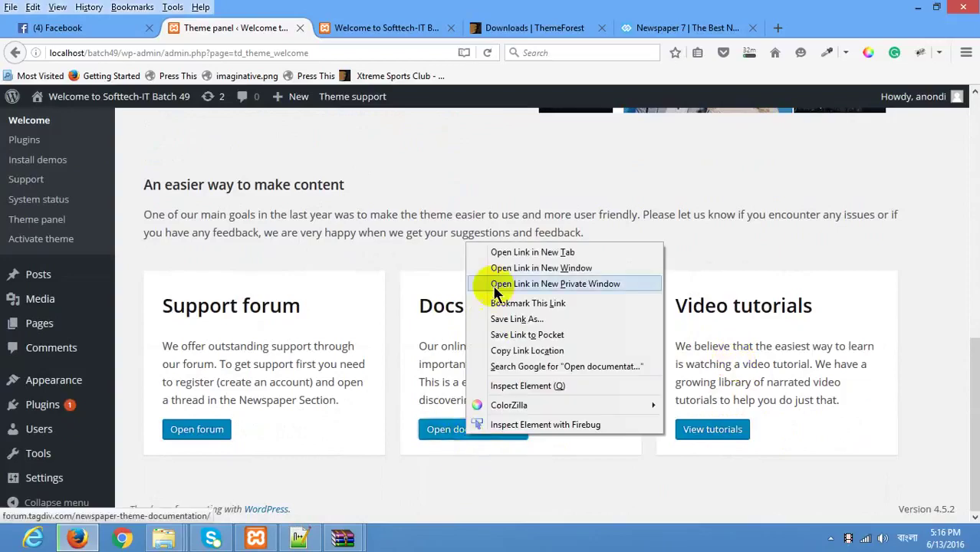
{"action": "left_click", "coordinate": [511, 260]}
{"action": "left_click", "coordinate": [355, 31]}
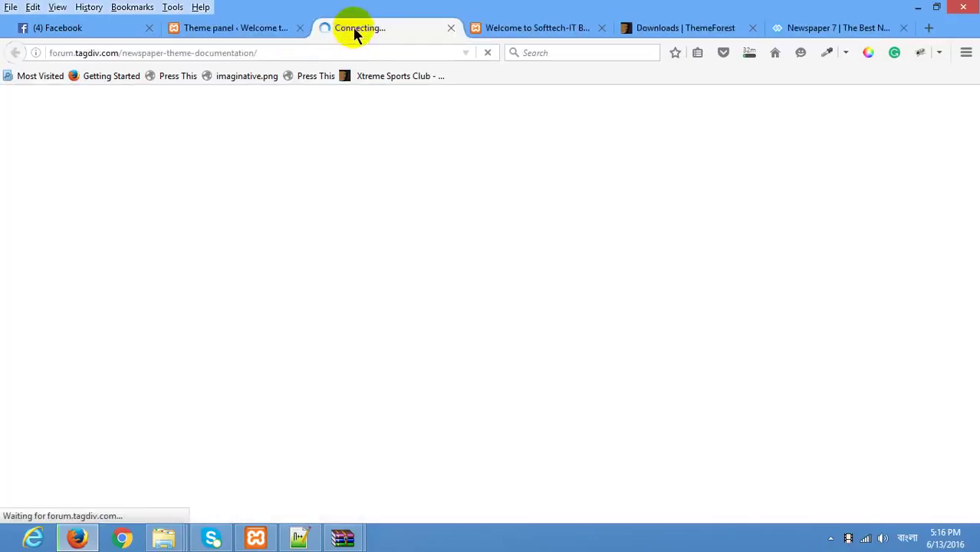
{"action": "left_click", "coordinate": [250, 32]}
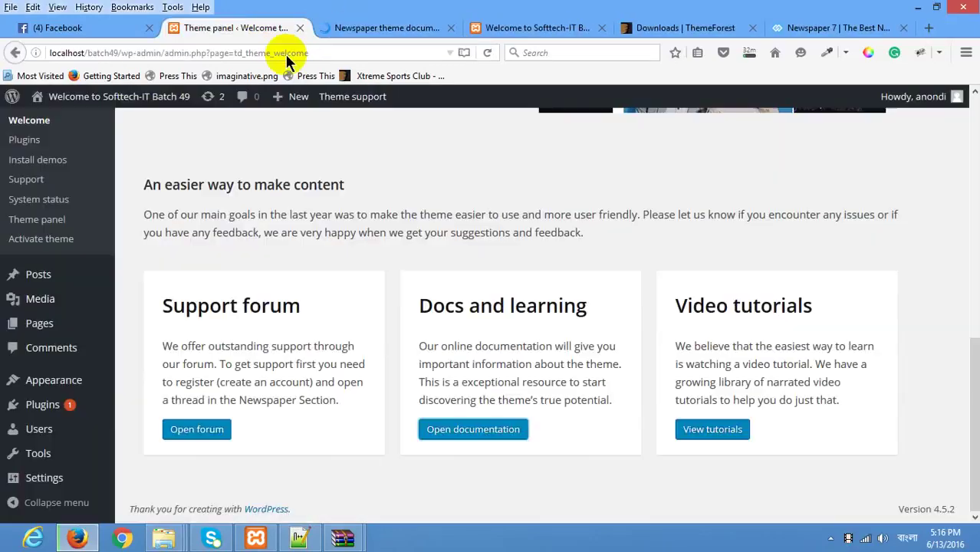
{"action": "right_click", "coordinate": [690, 435]}
{"action": "left_click", "coordinate": [744, 237]}
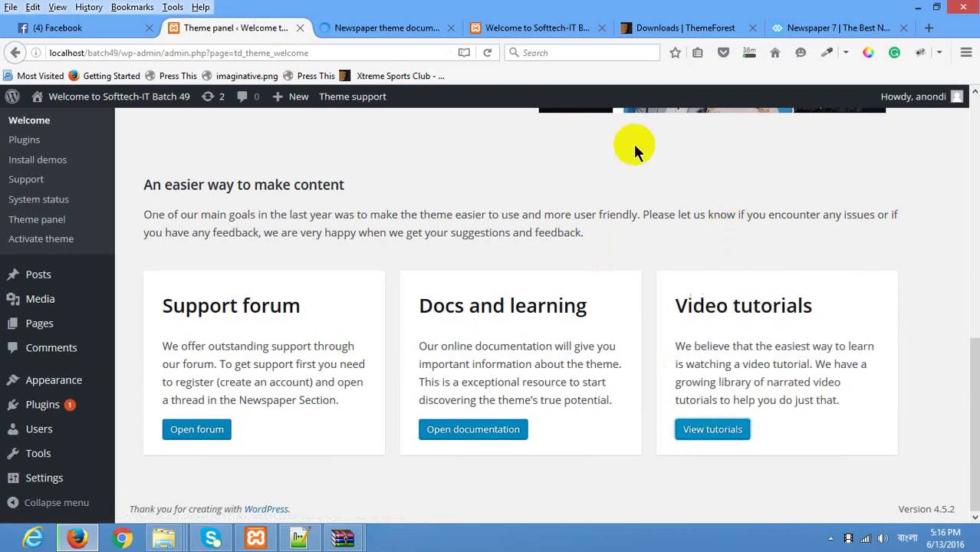
Switch to the Newspaper theme documentation and skim it from the introduction to the WordPress resource links
{"action": "left_click", "coordinate": [477, 27]}
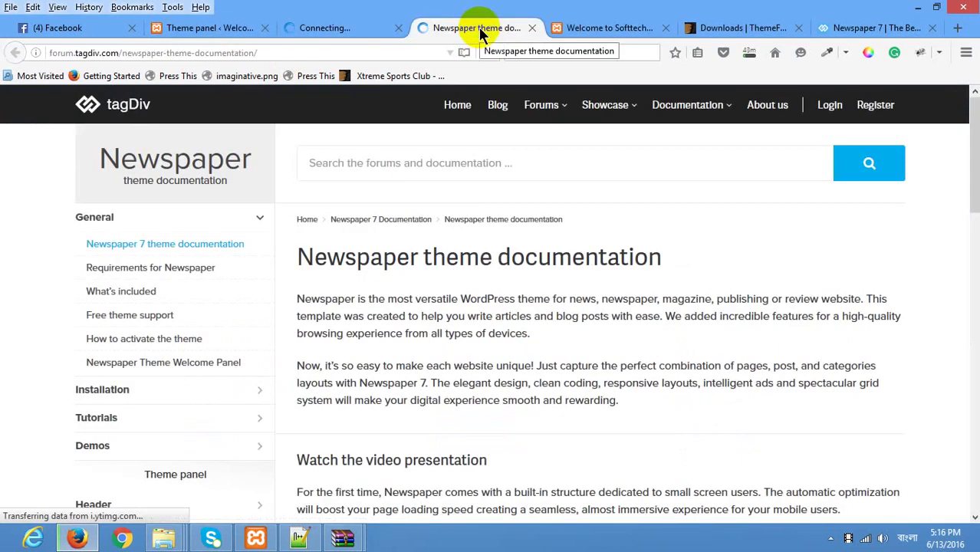
{"action": "scroll", "coordinate": [377, 372], "scroll_direction": "down", "scroll_amount": 12}
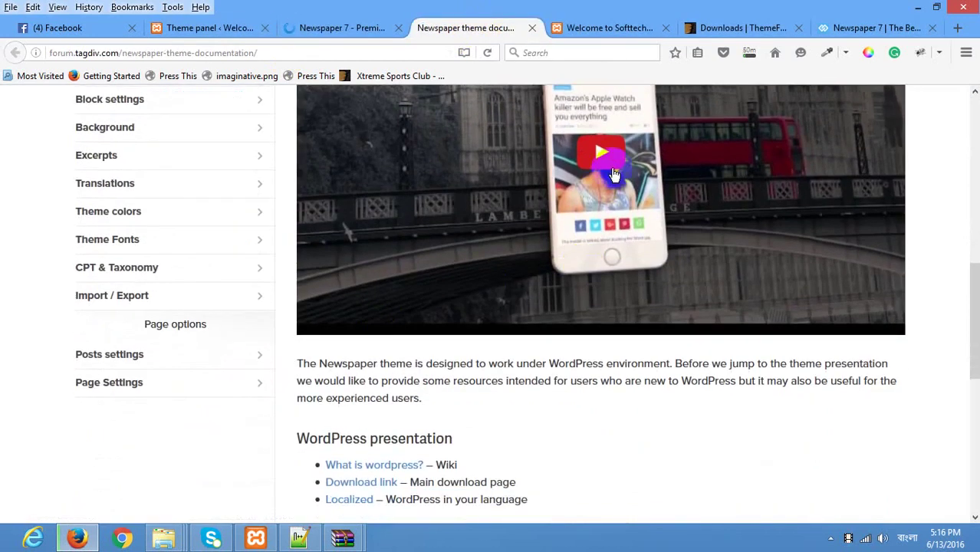
{"action": "scroll", "coordinate": [608, 244], "scroll_direction": "up", "scroll_amount": 4}
{"action": "scroll", "coordinate": [608, 244], "scroll_direction": "down", "scroll_amount": 12}
{"action": "scroll", "coordinate": [590, 262], "scroll_direction": "up", "scroll_amount": 14}
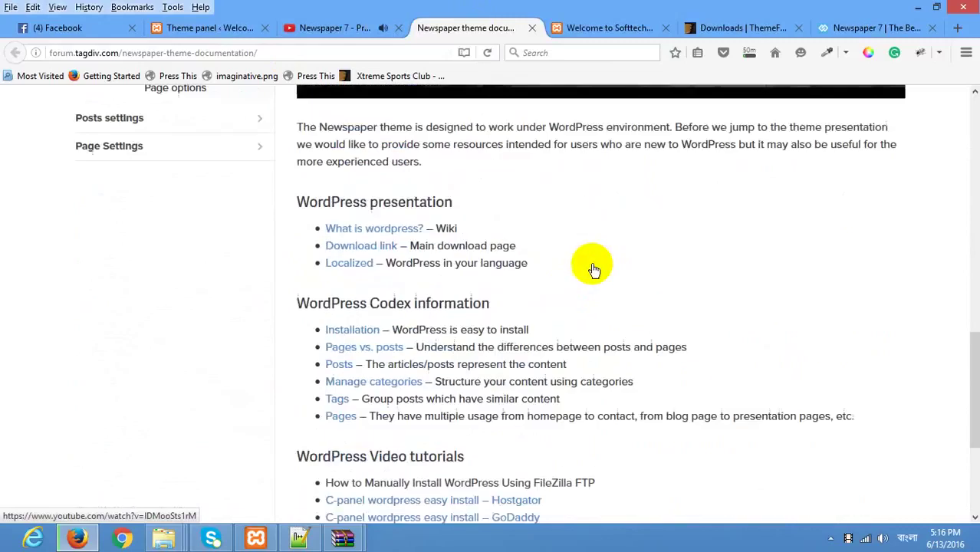
{"action": "scroll", "coordinate": [595, 272], "scroll_direction": "down", "scroll_amount": 2}
Play the embedded Newspaper 7 presentation video and skip ahead to 0:30, 1:50 and 2:53
{"action": "left_click", "coordinate": [618, 274]}
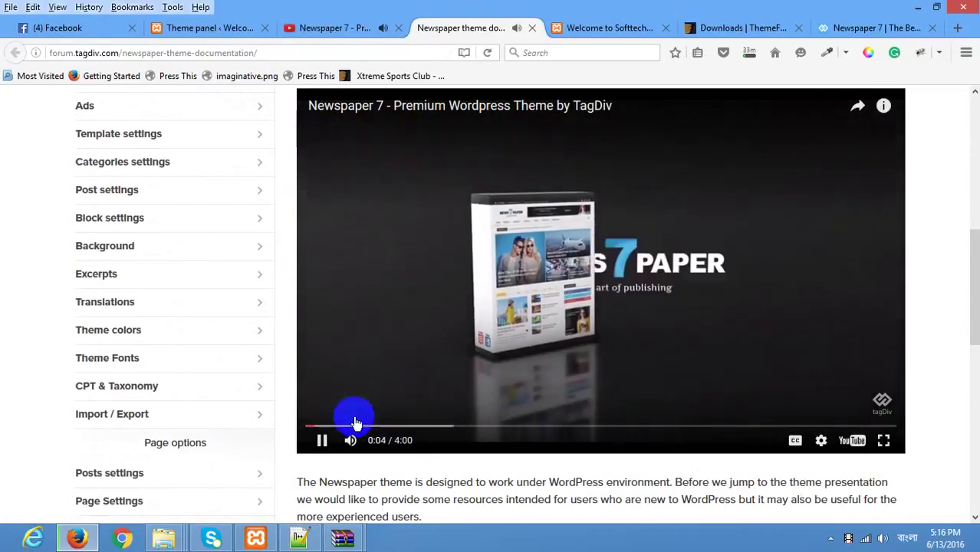
{"action": "left_click", "coordinate": [380, 426]}
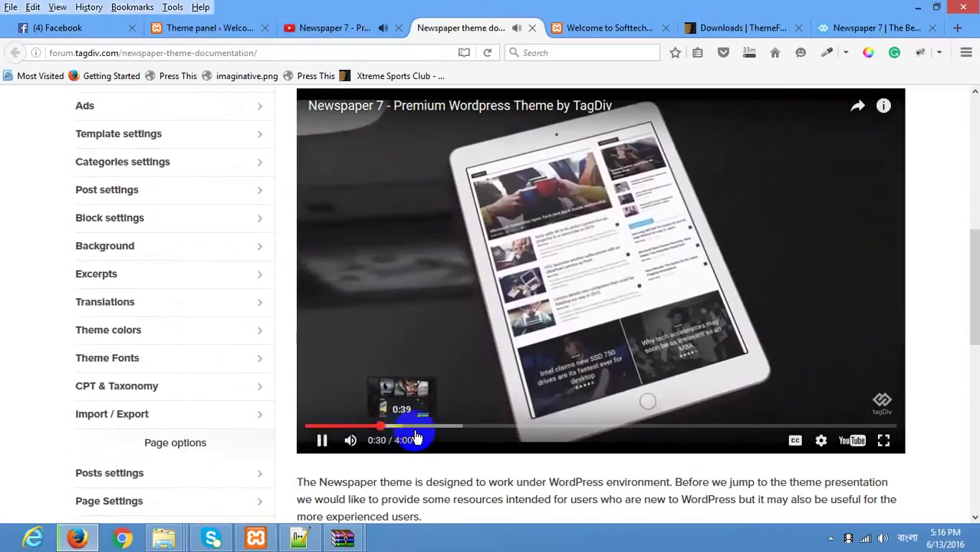
{"action": "left_click", "coordinate": [575, 428]}
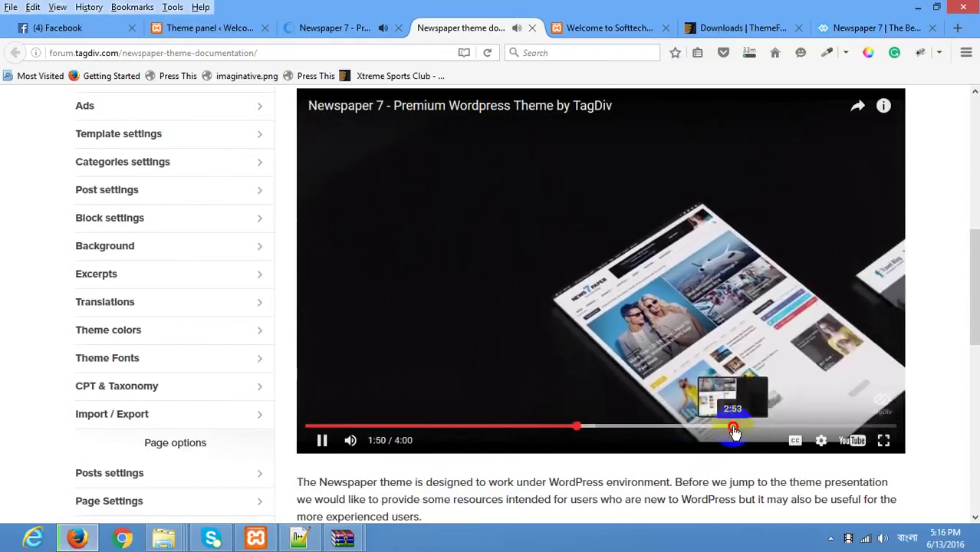
{"action": "left_click", "coordinate": [731, 426]}
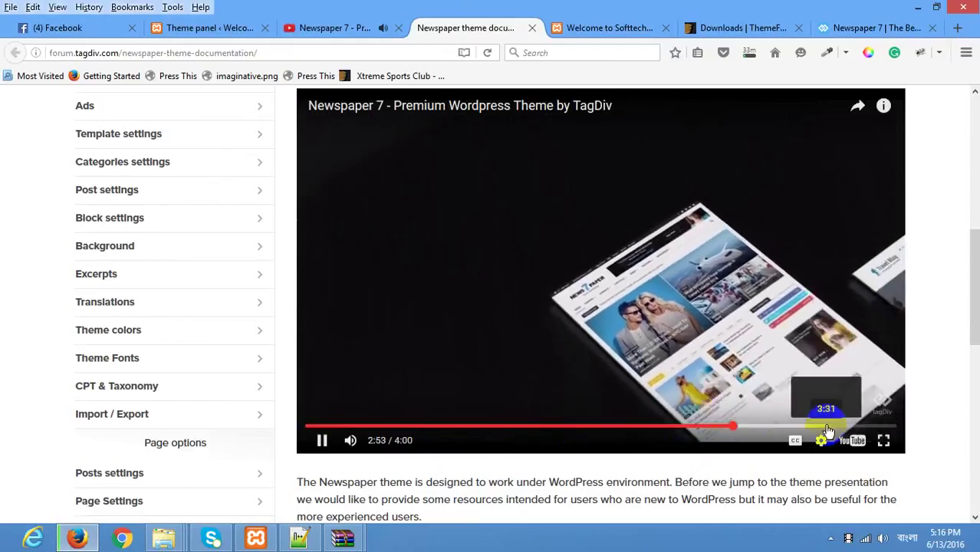
Close the documentation and YouTube tutorial tabs and return to the Newspaper welcome page
{"action": "left_click", "coordinate": [532, 28]}
{"action": "left_click", "coordinate": [362, 32]}
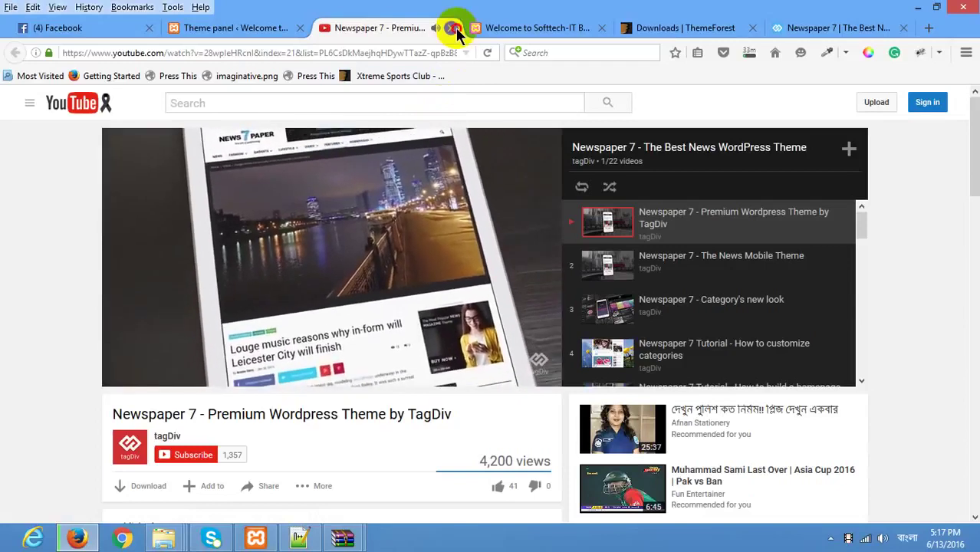
{"action": "left_click", "coordinate": [453, 28]}
{"action": "left_click", "coordinate": [235, 27]}
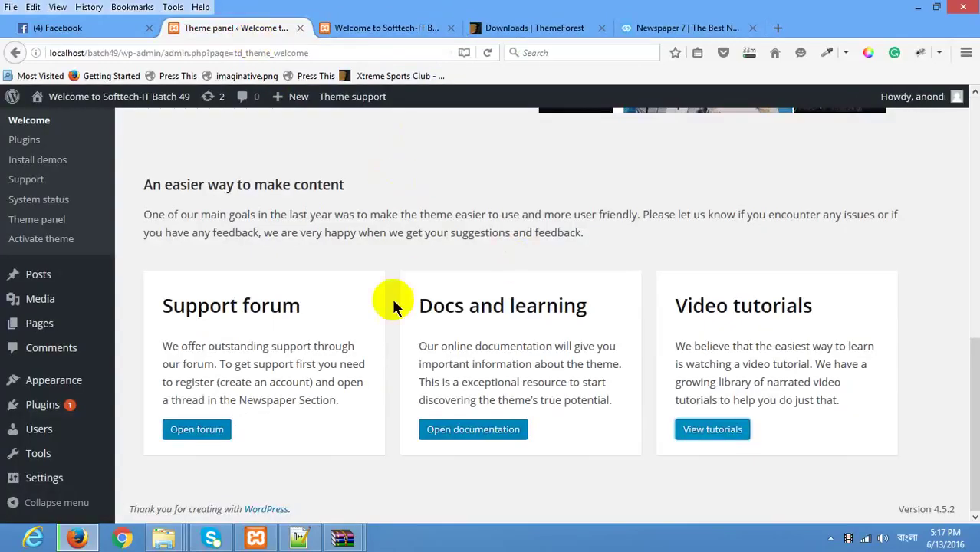
Reopen the theme documentation in a new tab and review its WordPress presentation and Codex information links
{"action": "right_click", "coordinate": [459, 431]}
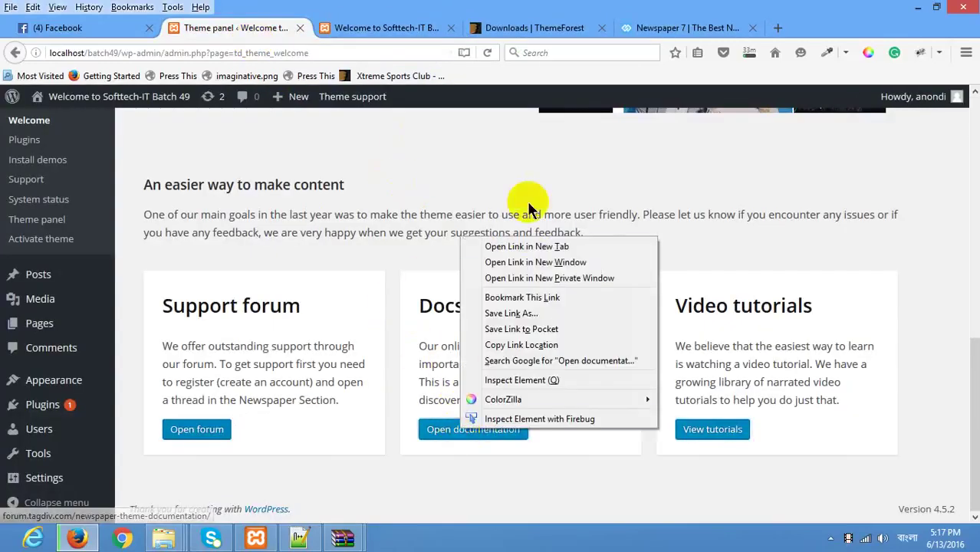
{"action": "left_click", "coordinate": [526, 246]}
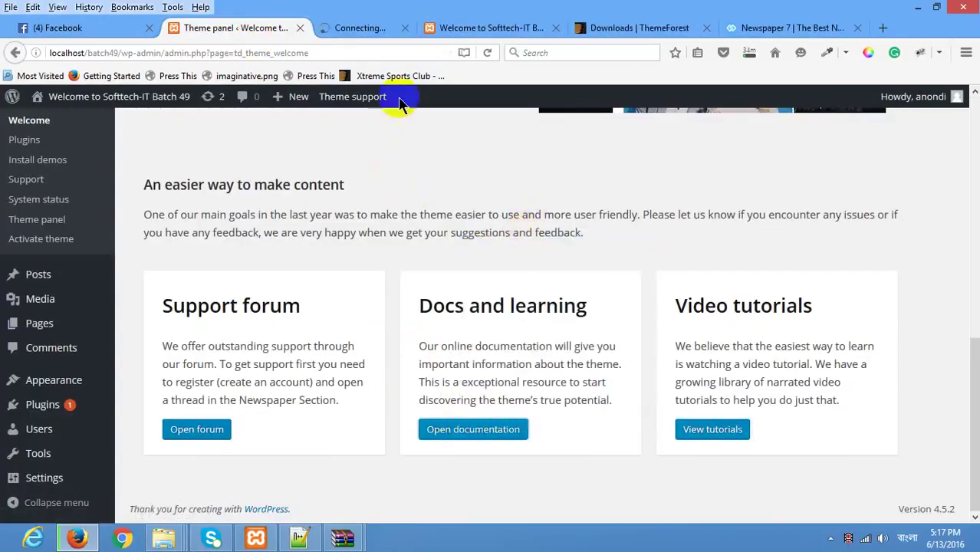
{"action": "left_click", "coordinate": [364, 31]}
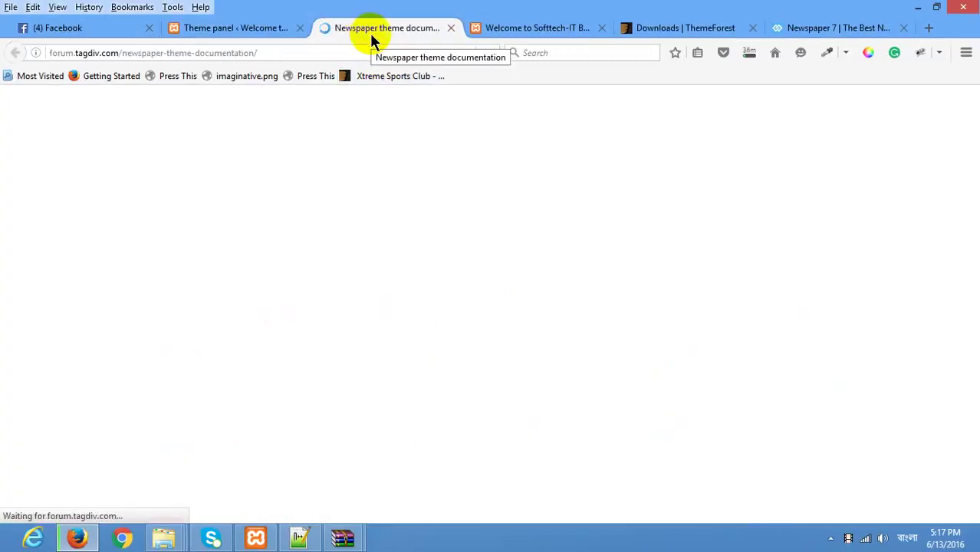
{"action": "scroll", "coordinate": [462, 328], "scroll_direction": "down", "scroll_amount": 15}
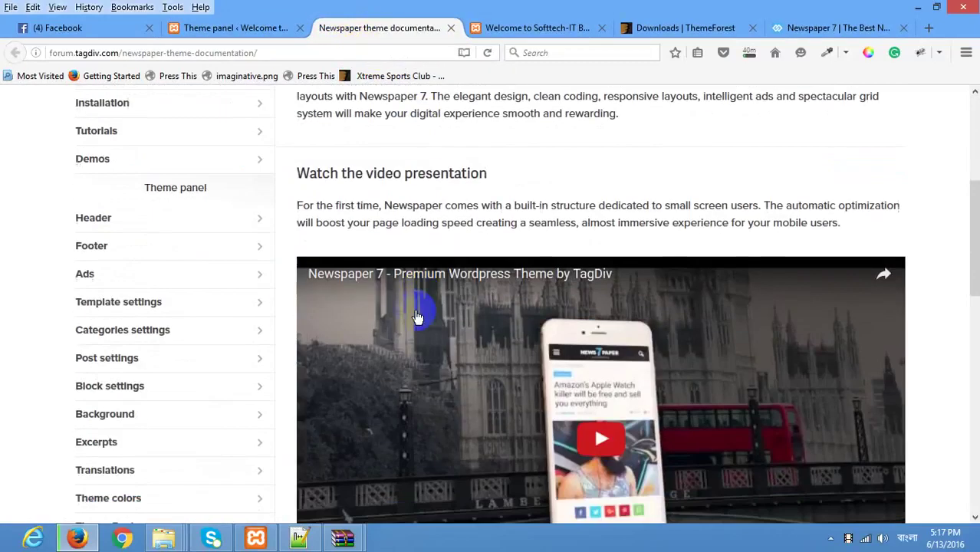
{"action": "scroll", "coordinate": [403, 291], "scroll_direction": "up", "scroll_amount": 6}
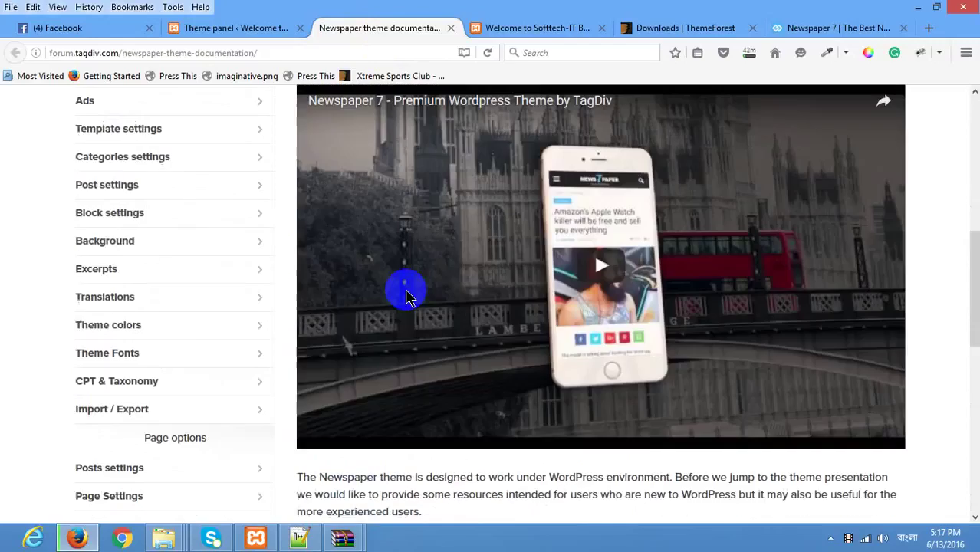
{"action": "scroll", "coordinate": [391, 280], "scroll_direction": "down", "scroll_amount": 3}
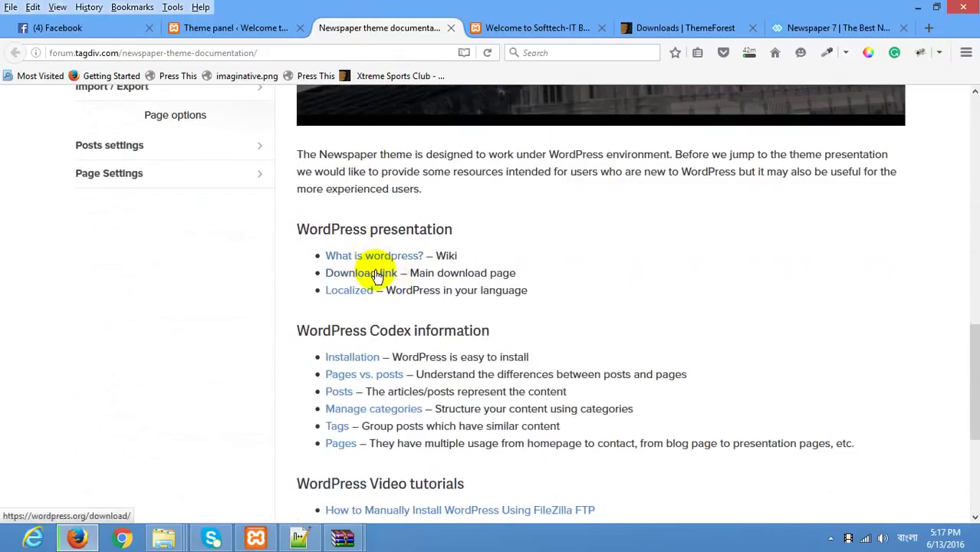
{"action": "scroll", "coordinate": [359, 341], "scroll_direction": "down", "scroll_amount": 2}
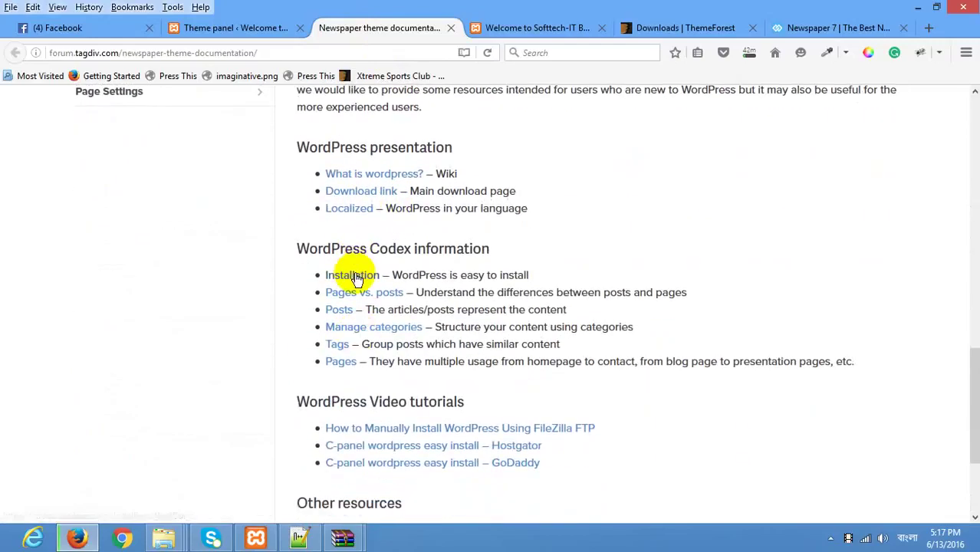
Open the Codex Installation guide, skim its instructions, go back to the documentation and close that tab
{"action": "left_click", "coordinate": [356, 279]}
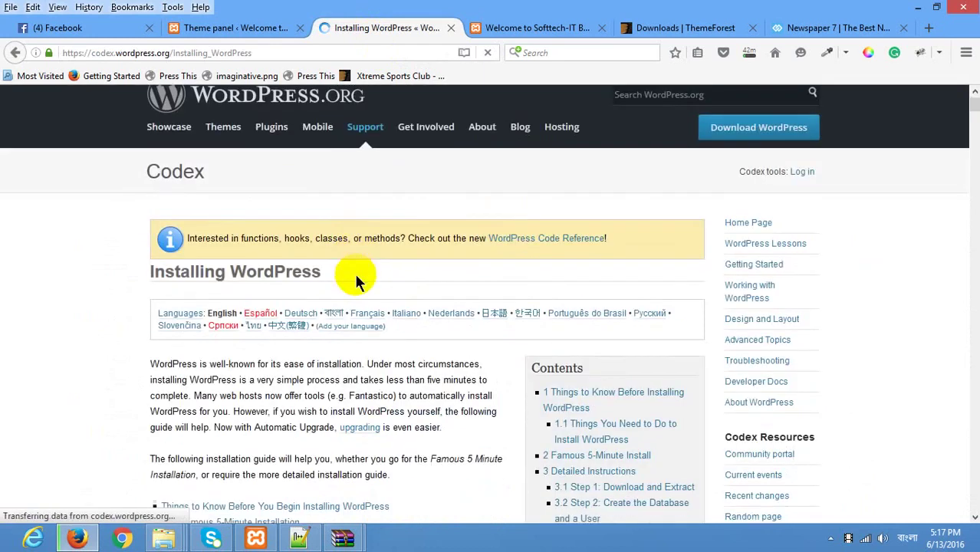
{"action": "scroll", "coordinate": [357, 281], "scroll_direction": "down", "scroll_amount": 15}
{"action": "scroll", "coordinate": [357, 281], "scroll_direction": "down", "scroll_amount": 10}
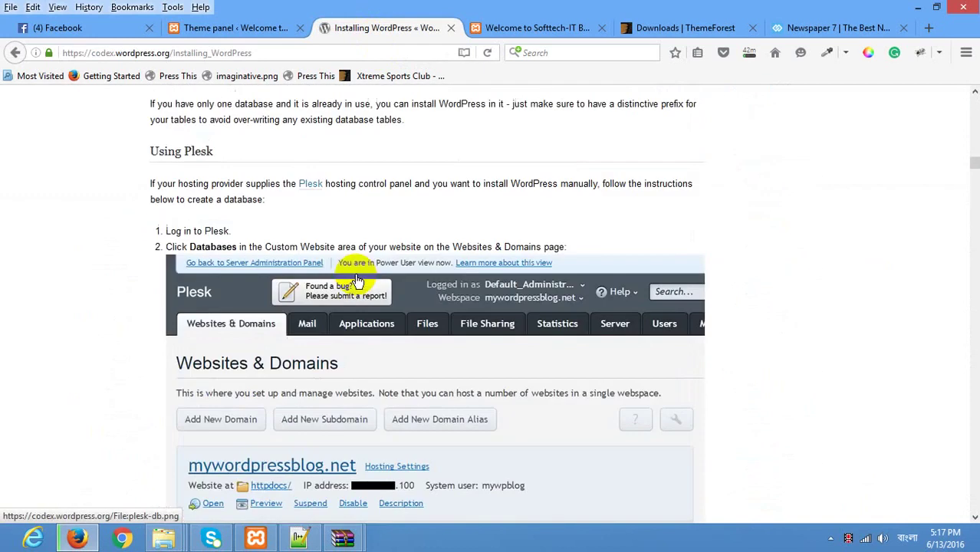
{"action": "left_click", "coordinate": [15, 52]}
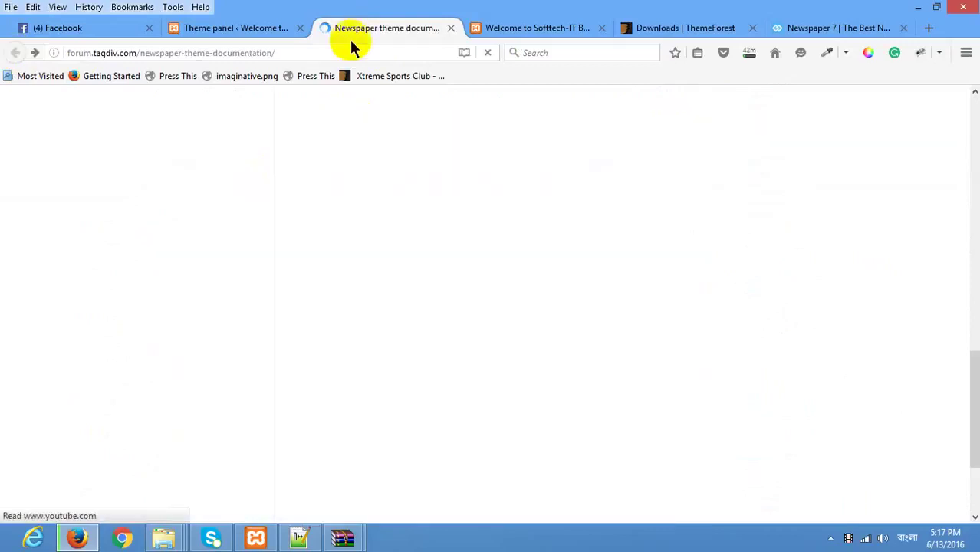
{"action": "left_click", "coordinate": [451, 28]}
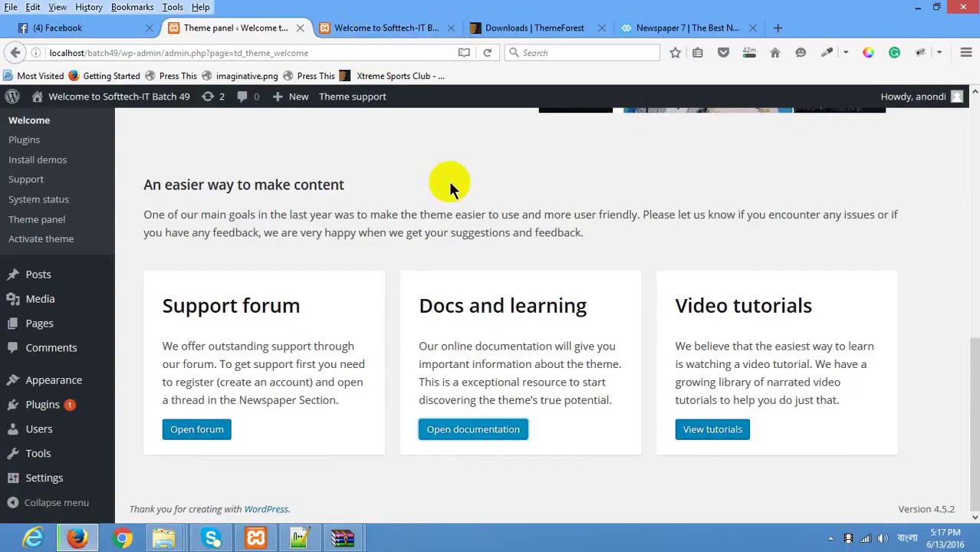
Review the Newspaper welcome page, open the theme's Plugins page and examine its premium and tested plugins
{"action": "scroll", "coordinate": [285, 176], "scroll_direction": "up", "scroll_amount": 10}
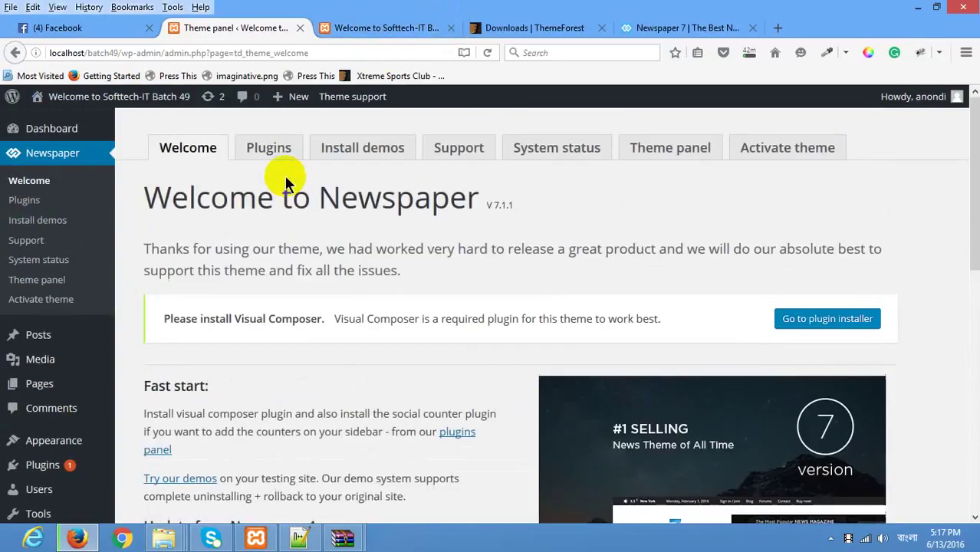
{"action": "scroll", "coordinate": [296, 168], "scroll_direction": "down", "scroll_amount": 10}
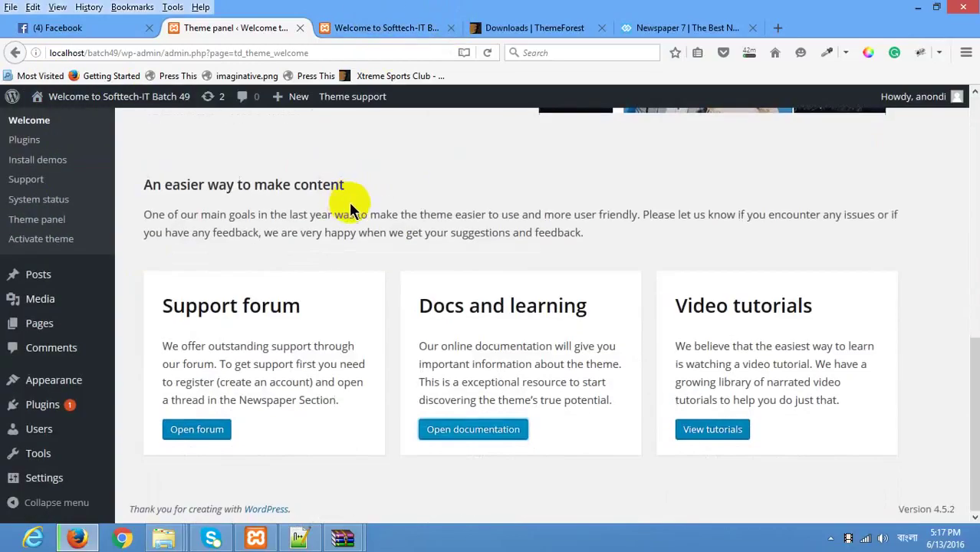
{"action": "scroll", "coordinate": [313, 184], "scroll_direction": "up", "scroll_amount": 10}
{"action": "left_click", "coordinate": [258, 151]}
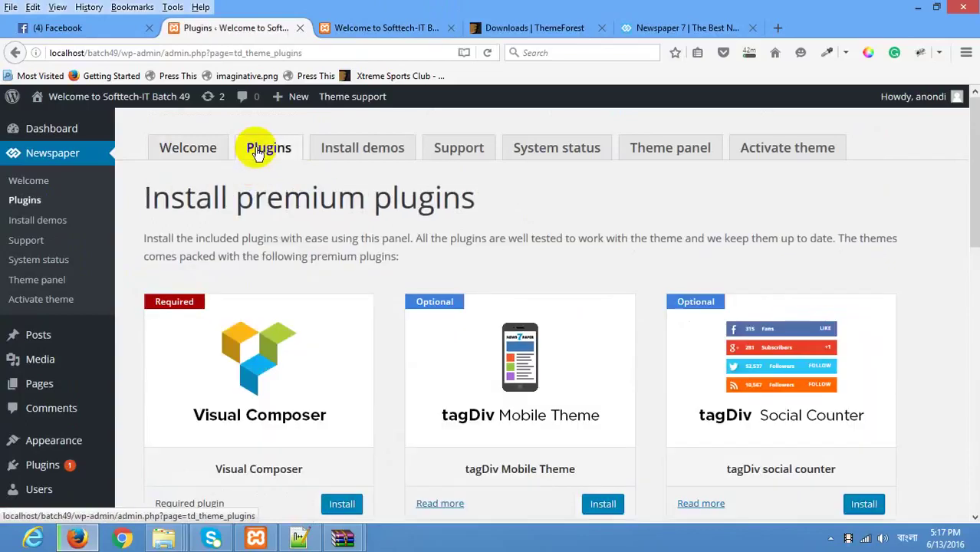
{"action": "scroll", "coordinate": [318, 231], "scroll_direction": "down", "scroll_amount": 3}
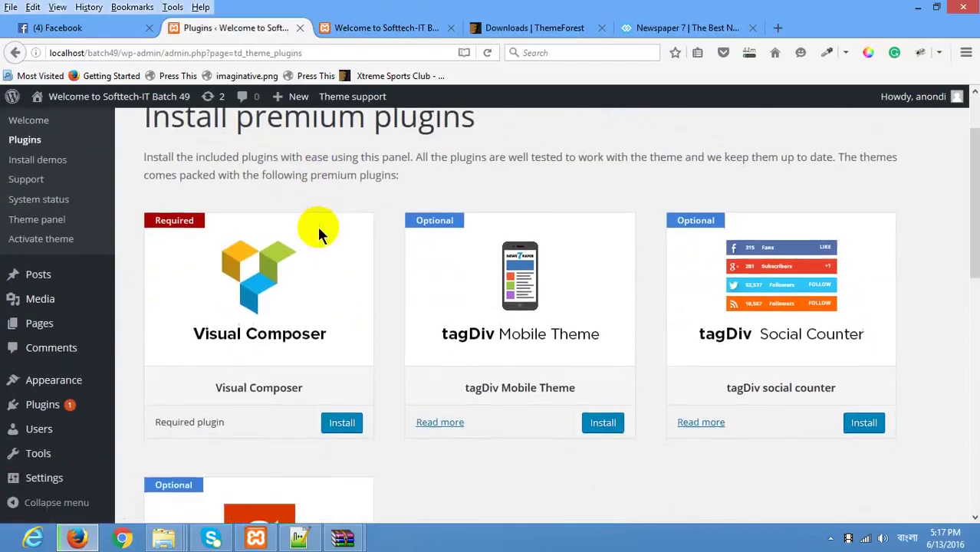
{"action": "scroll", "coordinate": [316, 226], "scroll_direction": "up", "scroll_amount": 3}
{"action": "scroll", "coordinate": [299, 242], "scroll_direction": "down", "scroll_amount": 15}
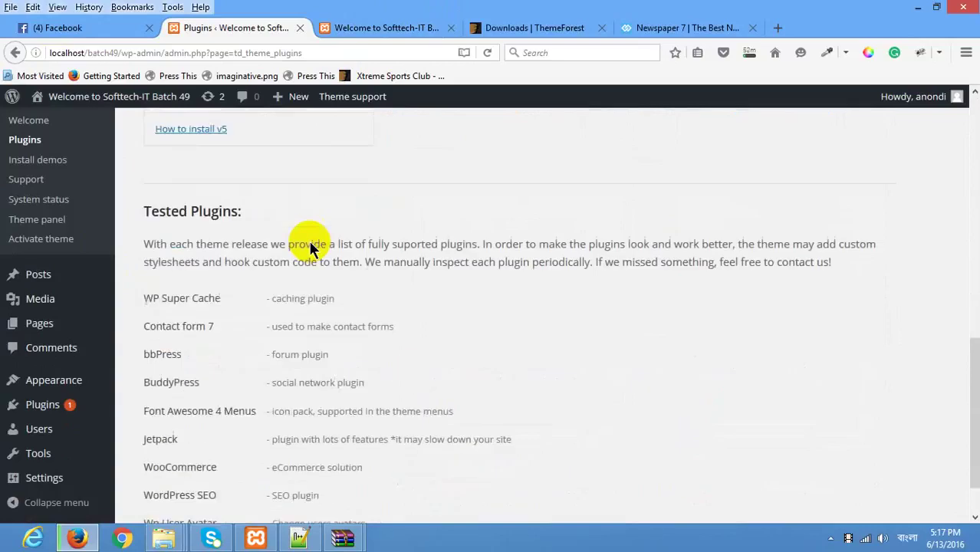
{"action": "scroll", "coordinate": [322, 222], "scroll_direction": "up", "scroll_amount": 15}
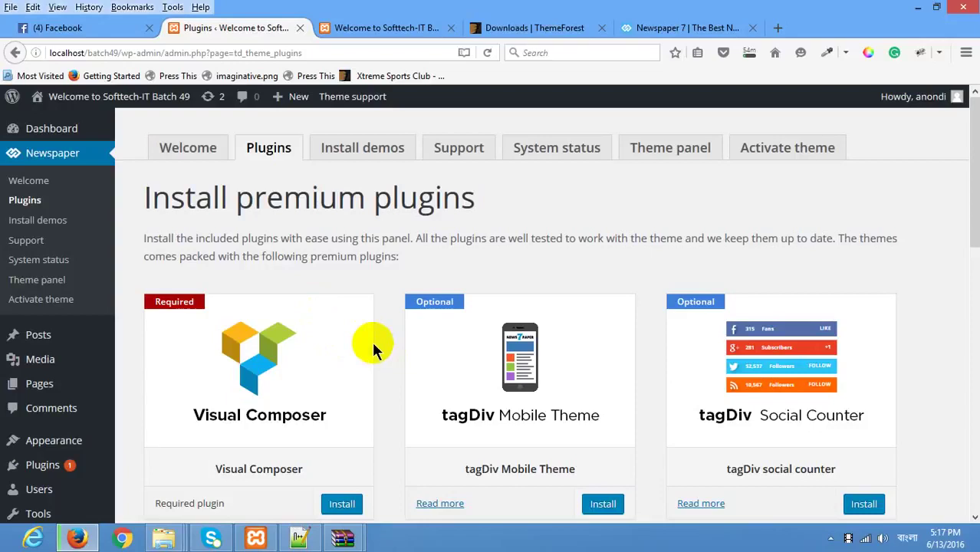
{"action": "scroll", "coordinate": [401, 375], "scroll_direction": "down", "scroll_amount": 2}
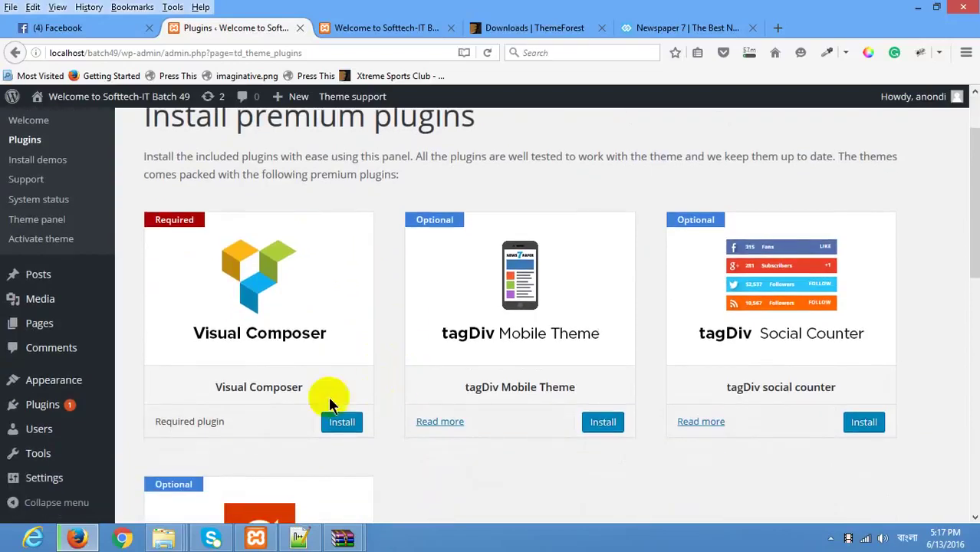
Install the required Visual Composer plugin from the Newspaper theme's premium plugins
{"action": "left_click", "coordinate": [341, 424]}
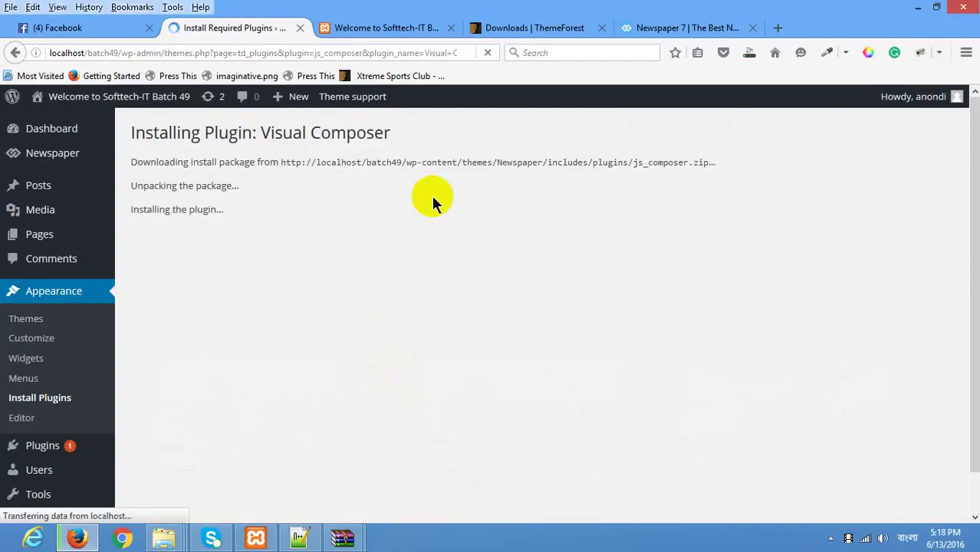
Search Google for "visual composer" in a new tab and open the plugin's CodeCanyon item page
{"action": "left_click", "coordinate": [775, 29]}
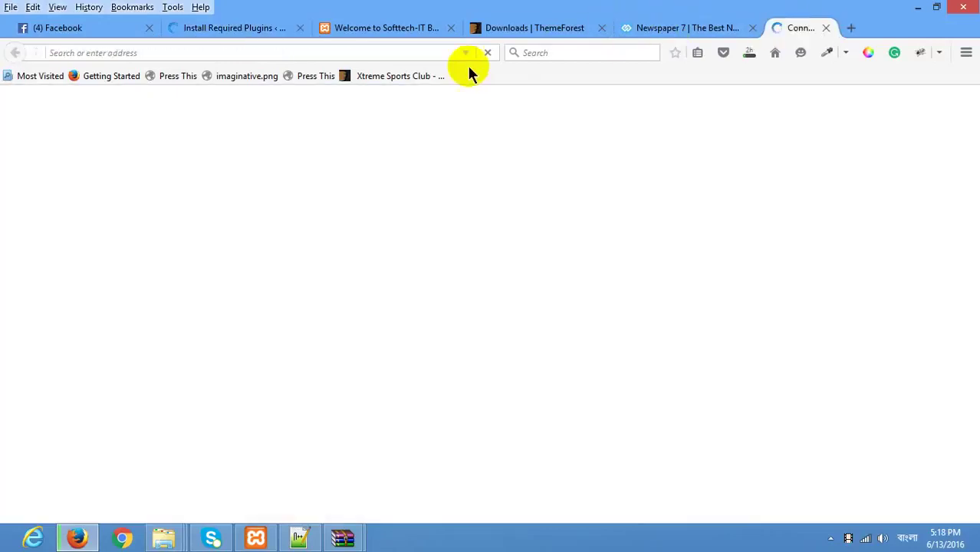
{"action": "type", "text": "v"}
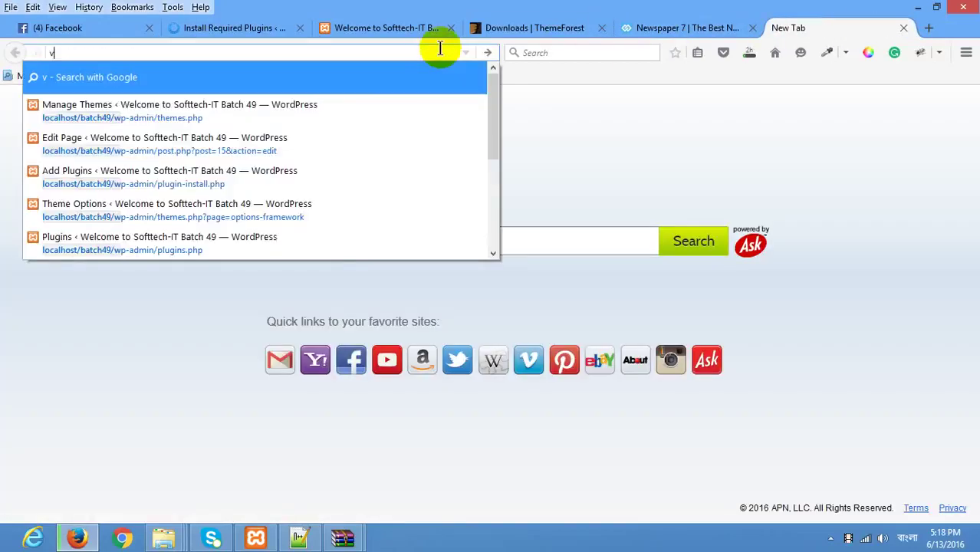
{"action": "type", "text": "isual compo"}
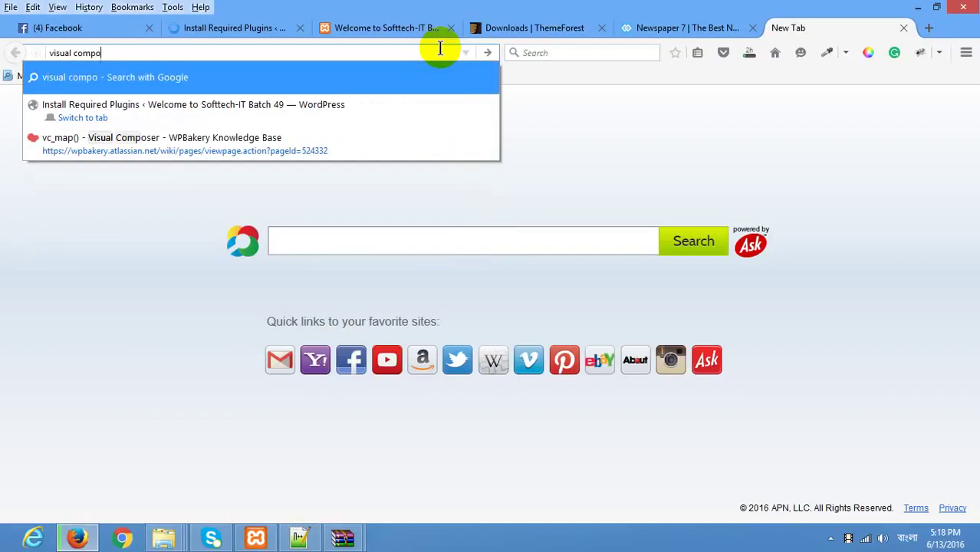
{"action": "type", "text": "ser"}
{"action": "key", "text": "Return"}
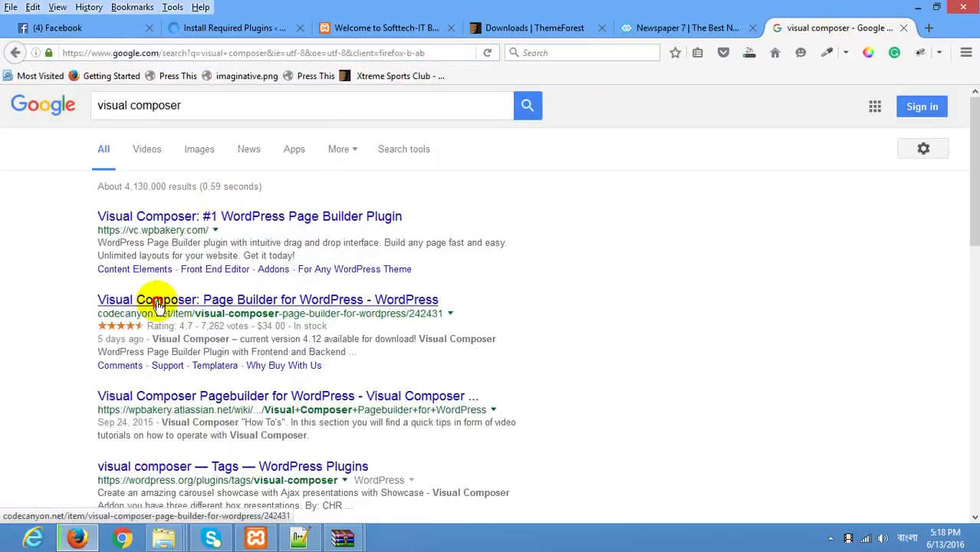
{"action": "left_click", "coordinate": [157, 302]}
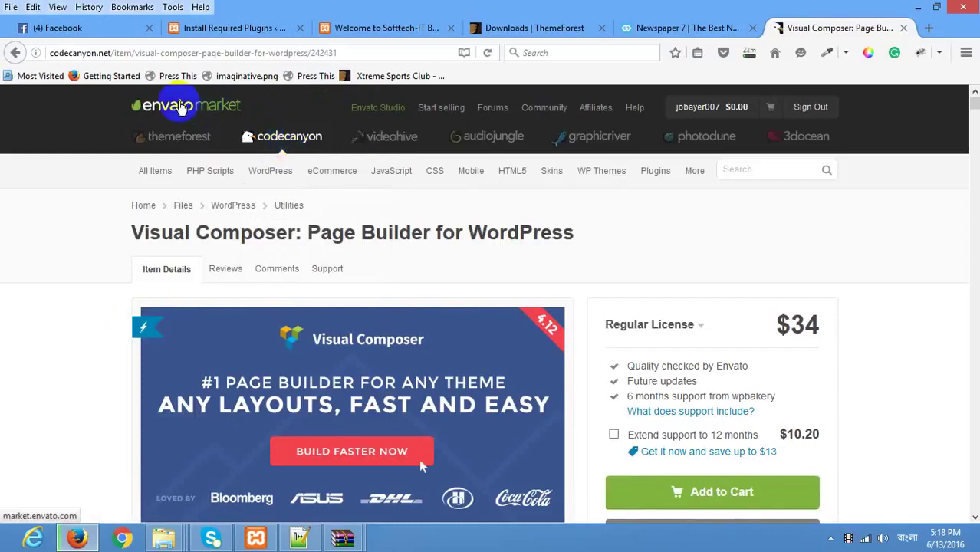
Review the Visual Composer item page, including its purchase options and the Regular and Extended License terms
{"action": "scroll", "coordinate": [364, 190], "scroll_direction": "down", "scroll_amount": 5}
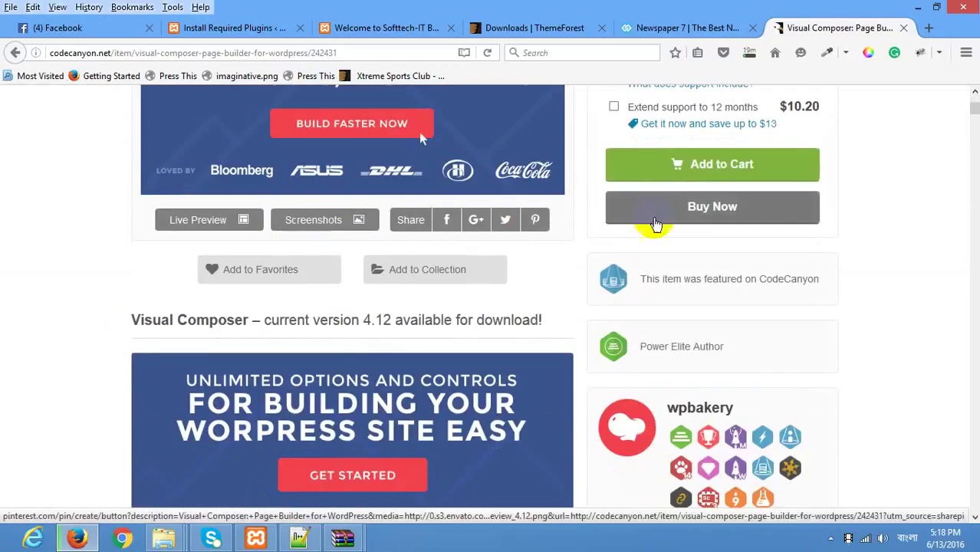
{"action": "scroll", "coordinate": [790, 203], "scroll_direction": "up", "scroll_amount": 3}
{"action": "scroll", "coordinate": [790, 203], "scroll_direction": "up", "scroll_amount": 2}
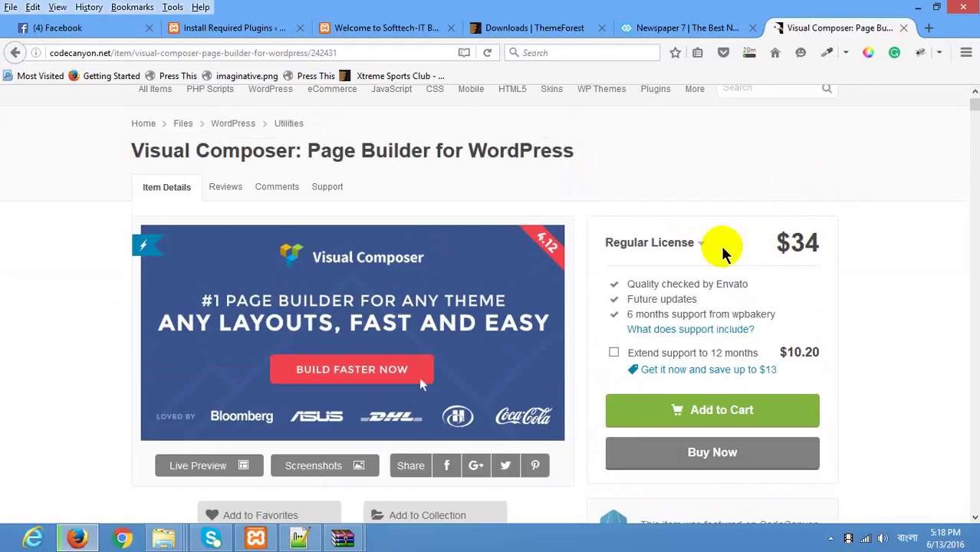
{"action": "left_click", "coordinate": [696, 241]}
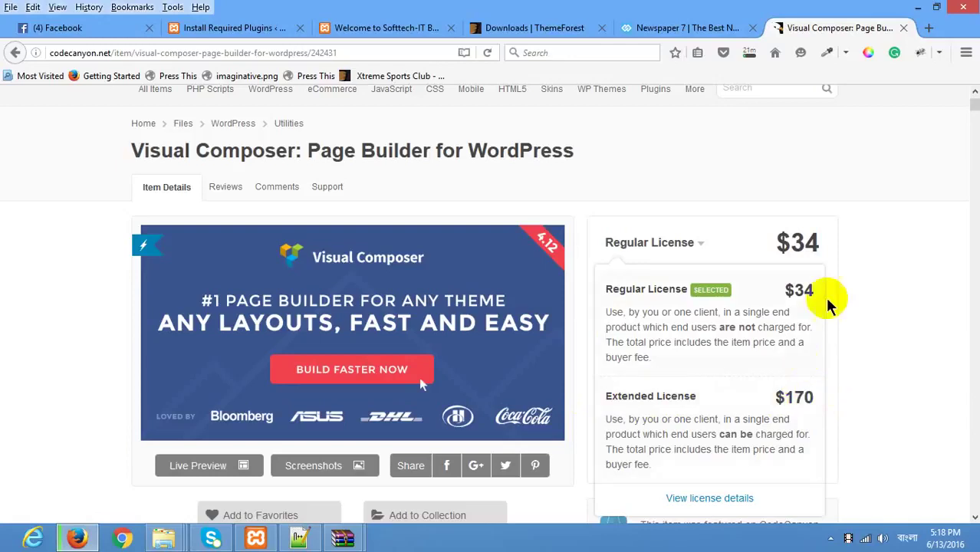
{"action": "left_click", "coordinate": [872, 189]}
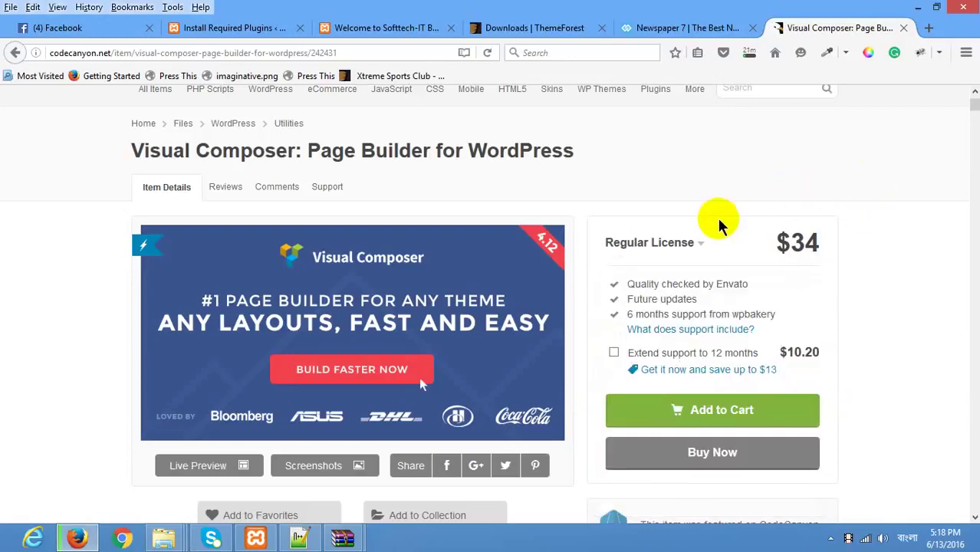
{"action": "scroll", "coordinate": [635, 227], "scroll_direction": "down", "scroll_amount": 8}
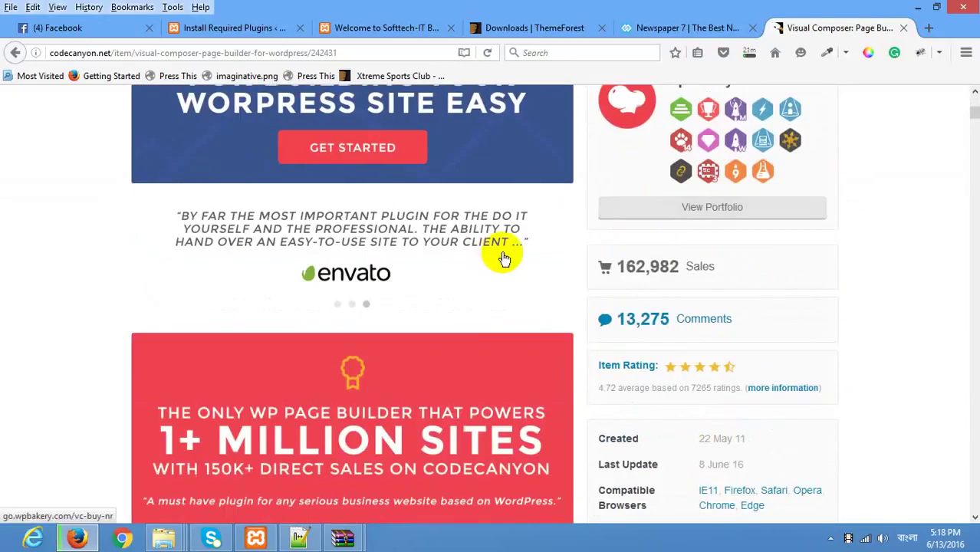
Skim the Newspaper 7 demo homepage, open the News 7 Paper demo in a new tab and close the old demo tab
{"action": "left_click", "coordinate": [651, 28]}
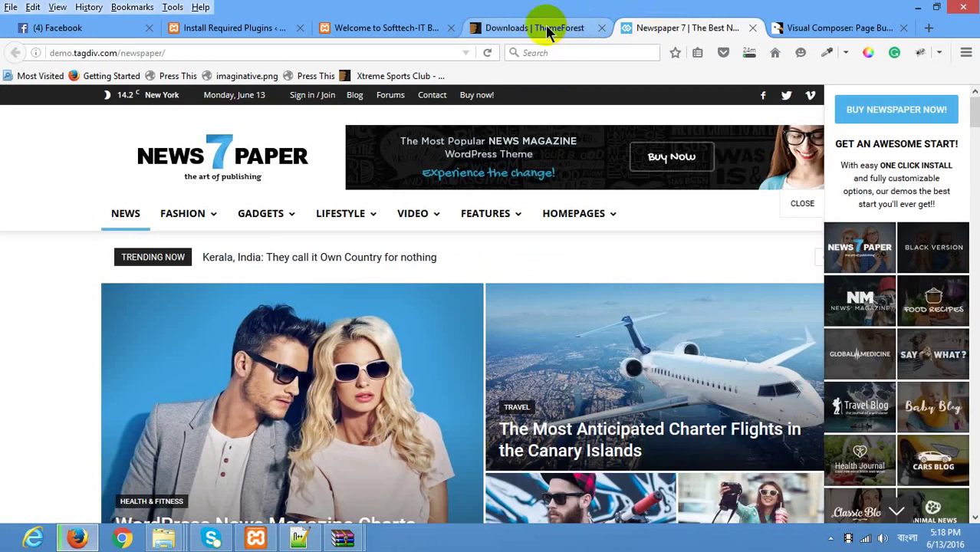
{"action": "left_click", "coordinate": [549, 28]}
{"action": "left_click", "coordinate": [657, 28]}
{"action": "scroll", "coordinate": [395, 273], "scroll_direction": "down", "scroll_amount": 5}
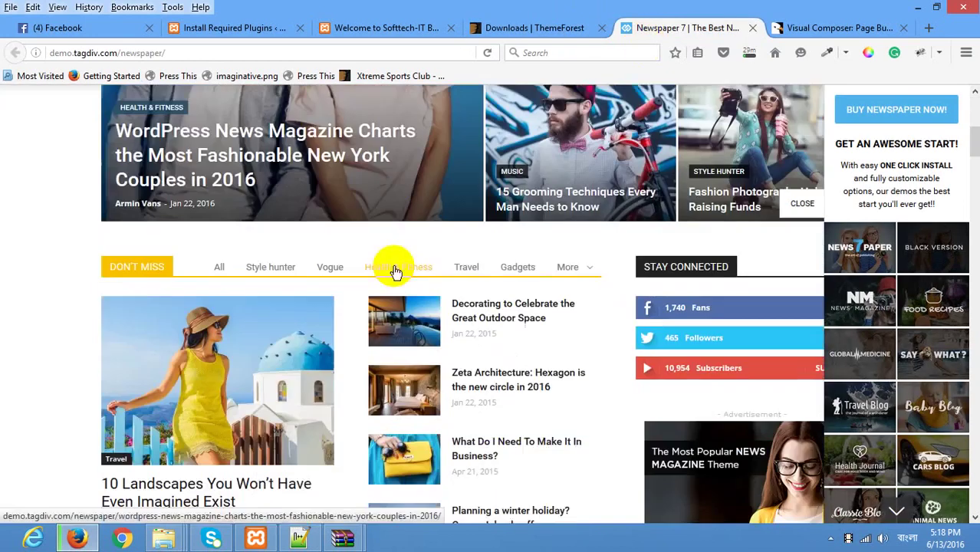
{"action": "scroll", "coordinate": [395, 272], "scroll_direction": "down", "scroll_amount": 10}
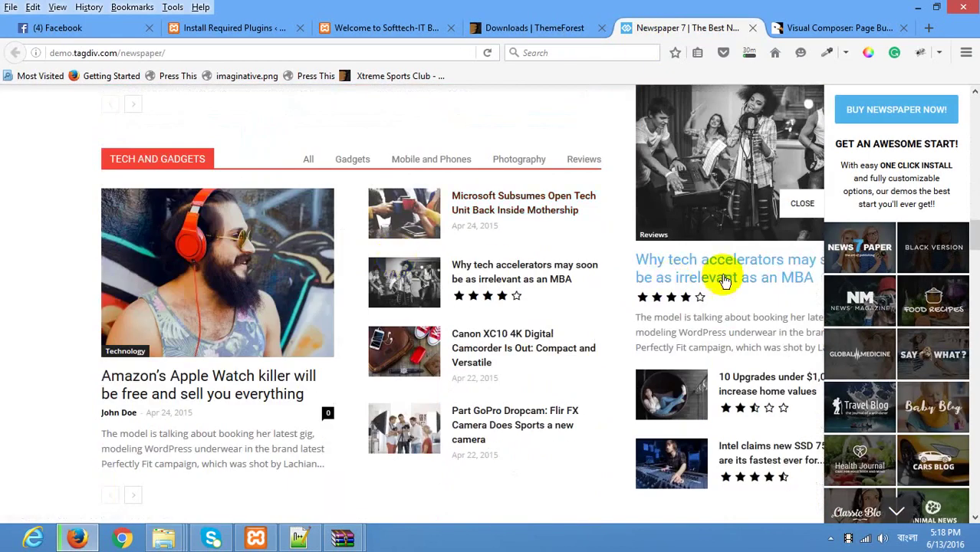
{"action": "left_click", "coordinate": [857, 251]}
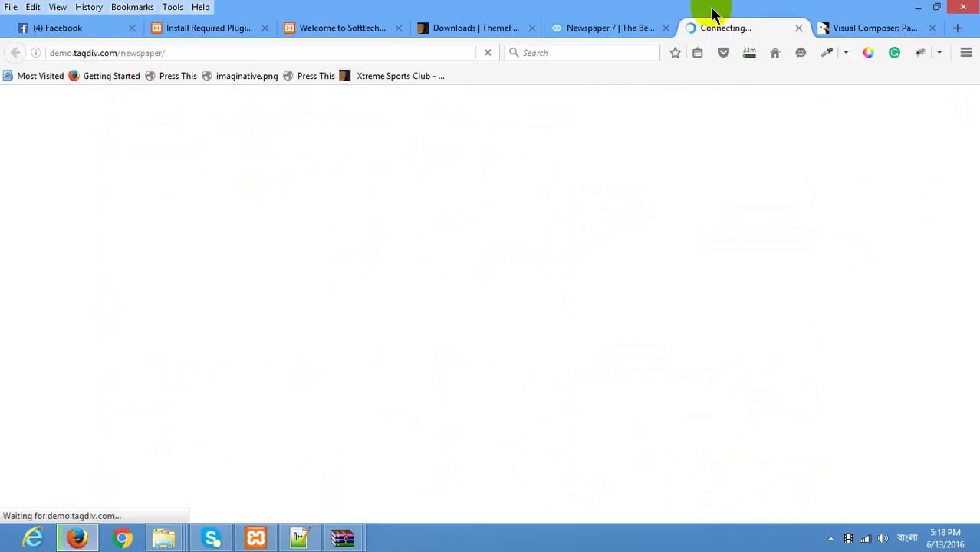
{"action": "left_click", "coordinate": [666, 30]}
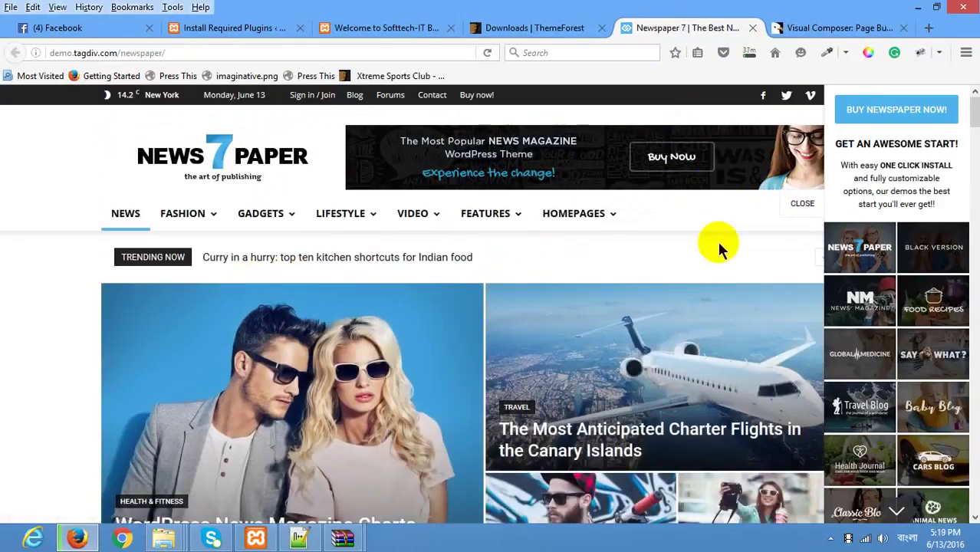
Examine the Newspaper demo homepage from header to lower article sections, including the demo preview thumbnails and its web address
{"action": "scroll", "coordinate": [721, 246], "scroll_direction": "down", "scroll_amount": 3}
{"action": "mouse_move", "coordinate": [886, 252]}
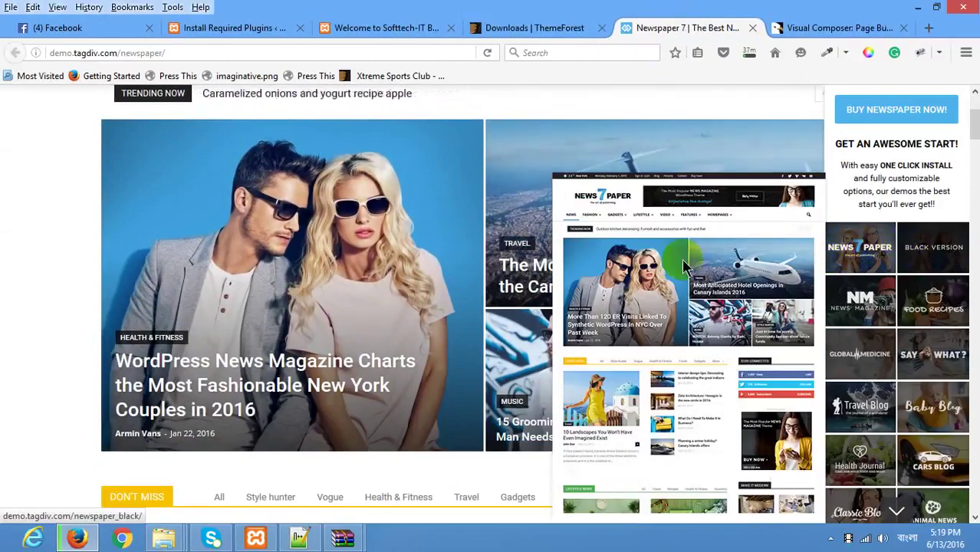
{"action": "scroll", "coordinate": [452, 296], "scroll_direction": "down", "scroll_amount": 5}
{"action": "scroll", "coordinate": [455, 298], "scroll_direction": "down", "scroll_amount": 4}
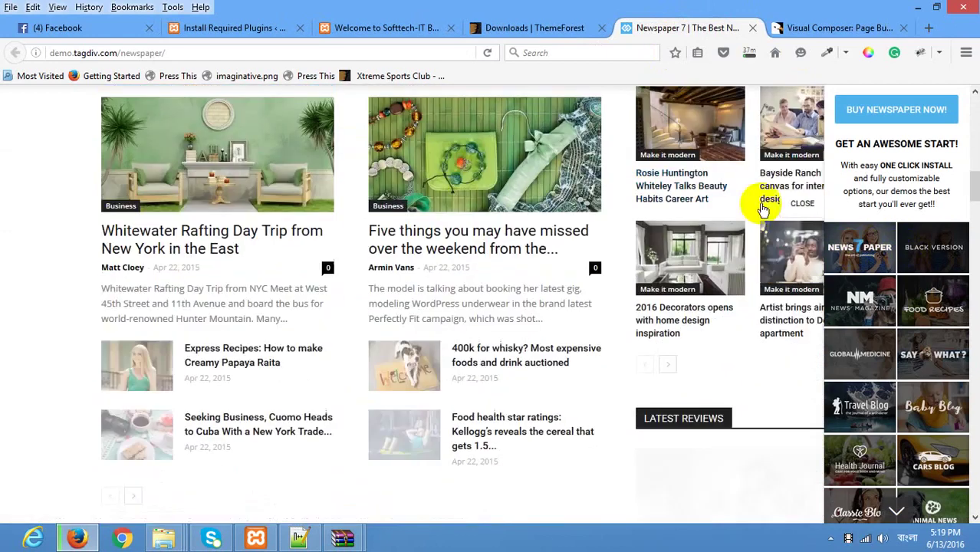
{"action": "scroll", "coordinate": [701, 204], "scroll_direction": "up", "scroll_amount": 7}
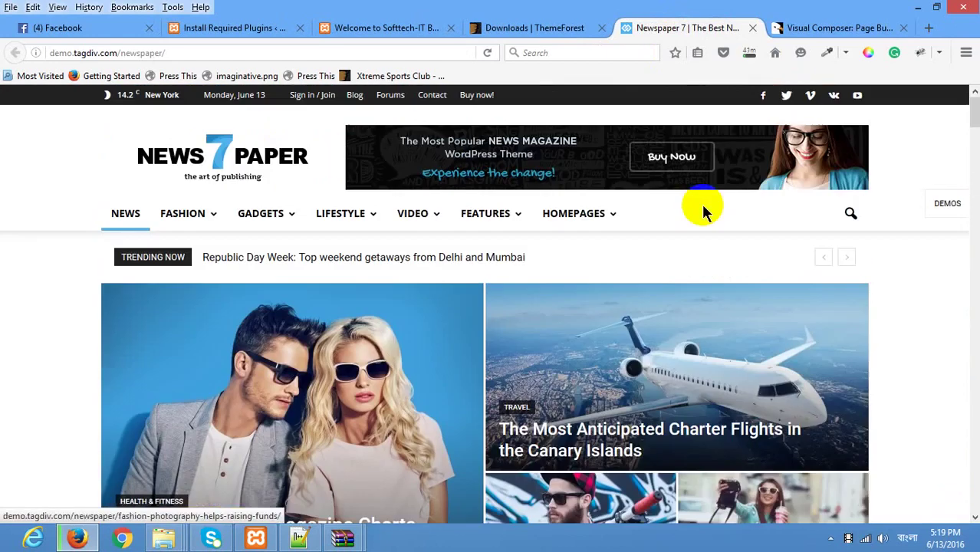
{"action": "scroll", "coordinate": [404, 193], "scroll_direction": "down", "scroll_amount": 5}
{"action": "scroll", "coordinate": [408, 206], "scroll_direction": "down", "scroll_amount": 20}
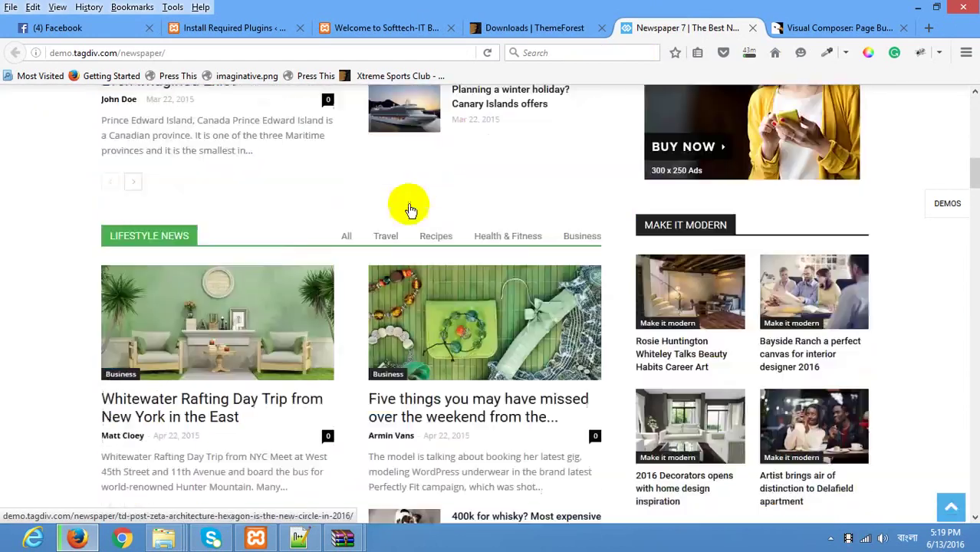
{"action": "scroll", "coordinate": [429, 244], "scroll_direction": "down", "scroll_amount": 20}
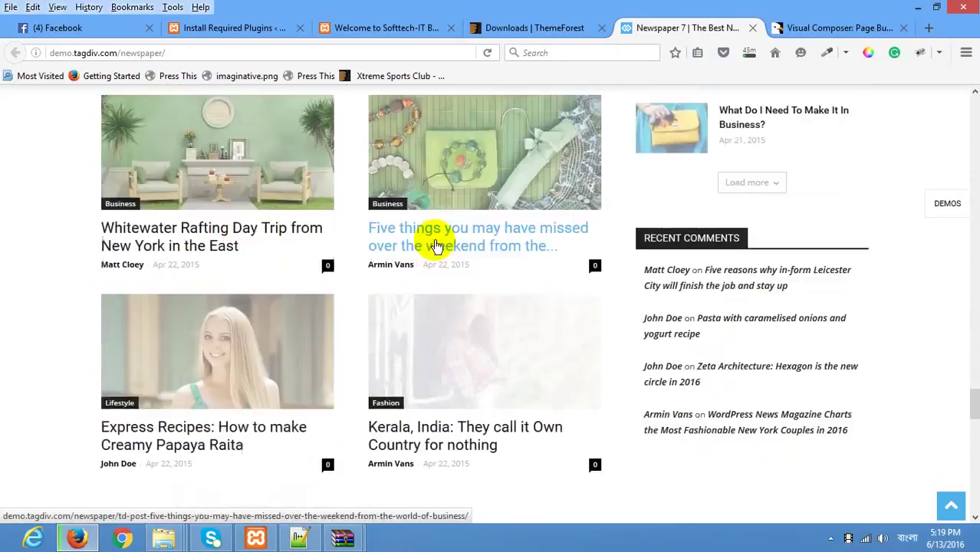
{"action": "scroll", "coordinate": [473, 214], "scroll_direction": "up", "scroll_amount": 15}
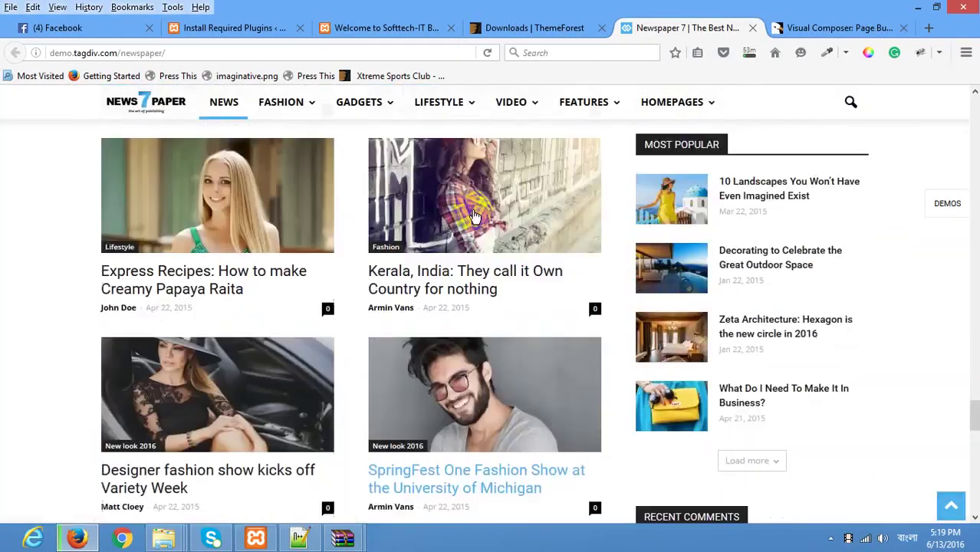
{"action": "scroll", "coordinate": [468, 212], "scroll_direction": "down", "scroll_amount": 12}
{"action": "scroll", "coordinate": [473, 213], "scroll_direction": "up", "scroll_amount": 15}
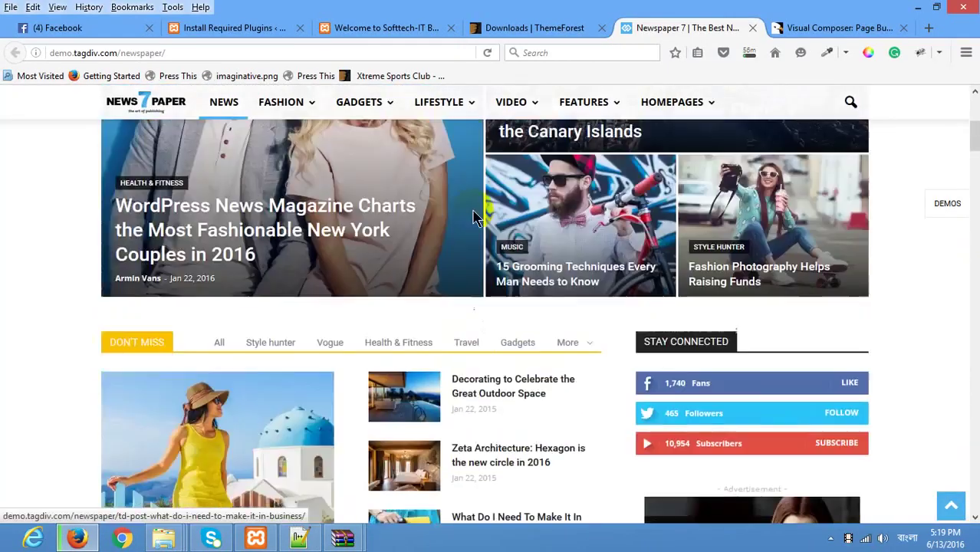
{"action": "left_click", "coordinate": [212, 52]}
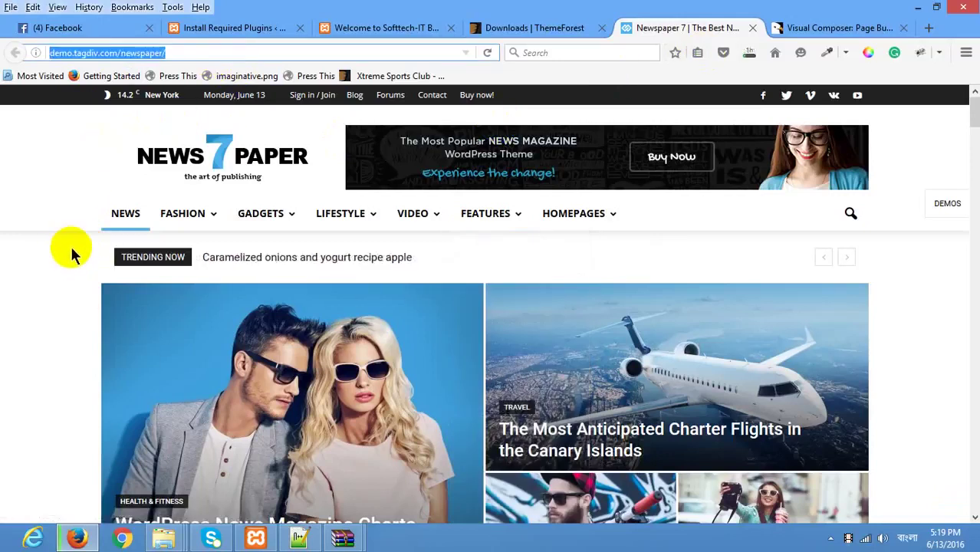
Check the local batch49 homepage, then return from the Visual Composer installation page to the tagDiv plugins panel and review its plugins
{"action": "left_click", "coordinate": [371, 29]}
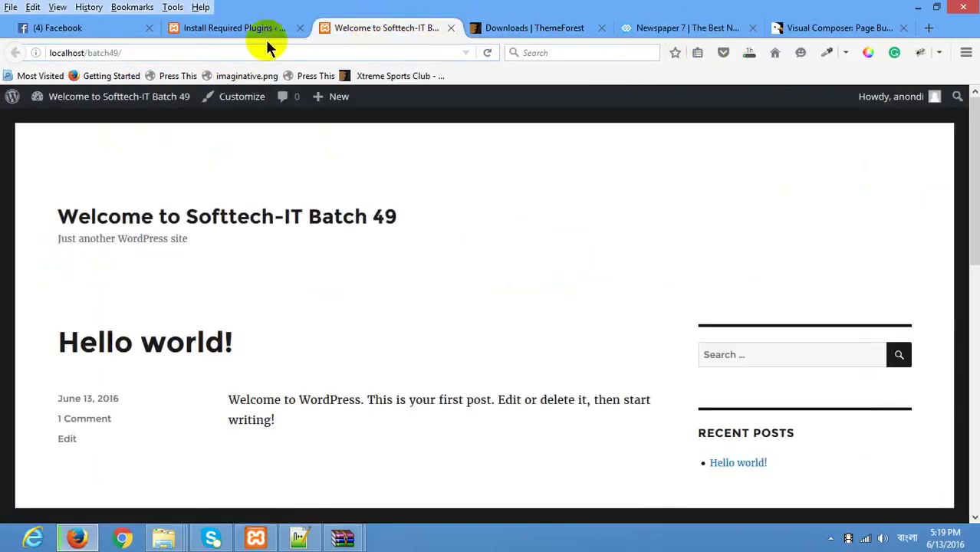
{"action": "left_click", "coordinate": [259, 28]}
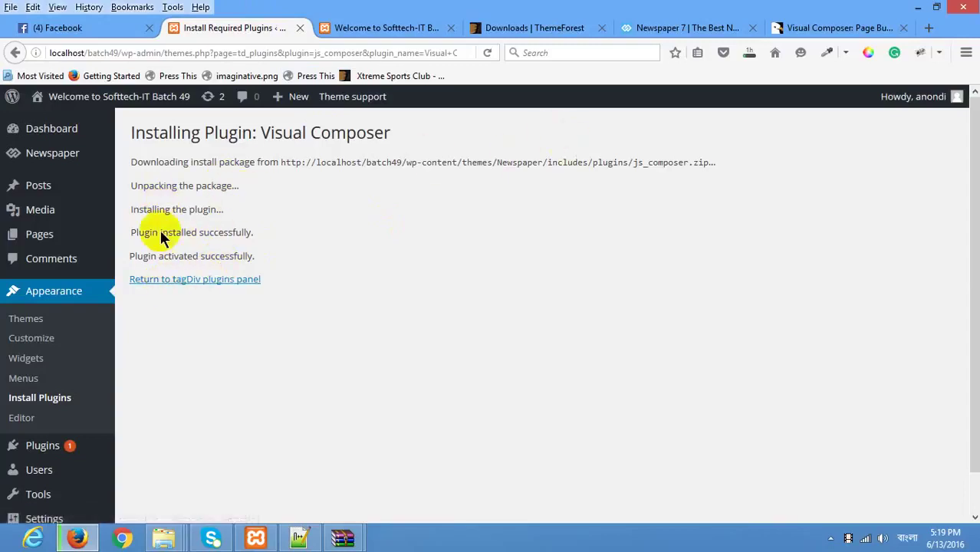
{"action": "left_click", "coordinate": [196, 282]}
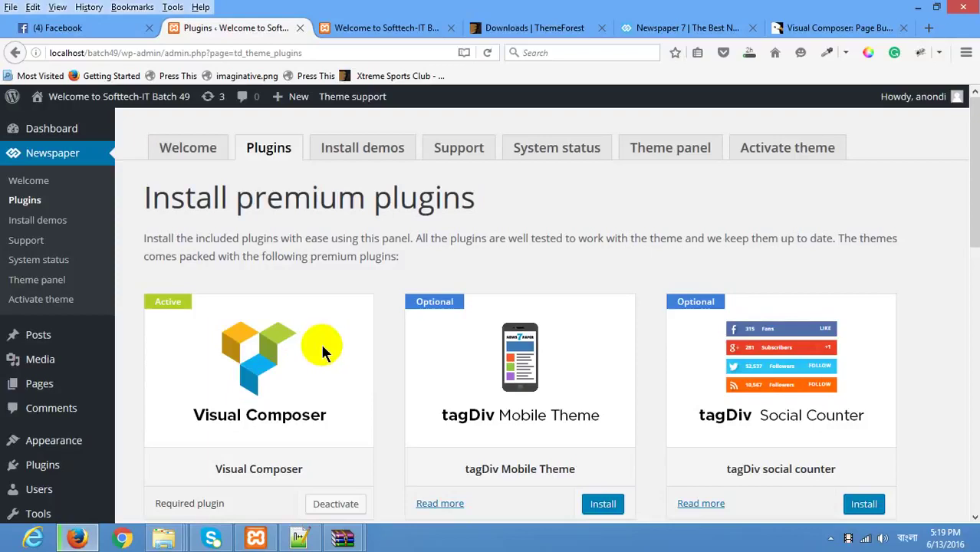
{"action": "scroll", "coordinate": [320, 342], "scroll_direction": "down", "scroll_amount": 2}
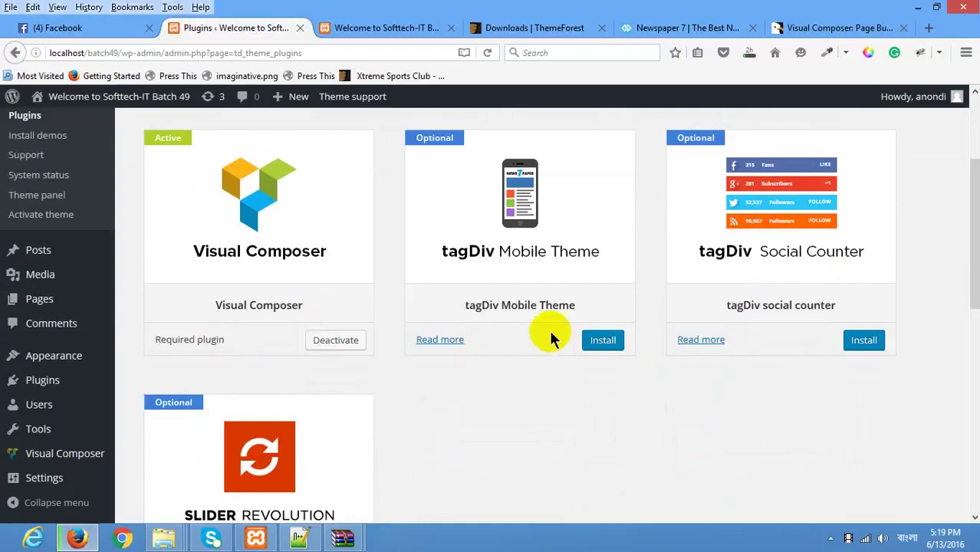
{"action": "scroll", "coordinate": [291, 350], "scroll_direction": "down", "scroll_amount": 3}
{"action": "scroll", "coordinate": [272, 313], "scroll_direction": "up", "scroll_amount": 5}
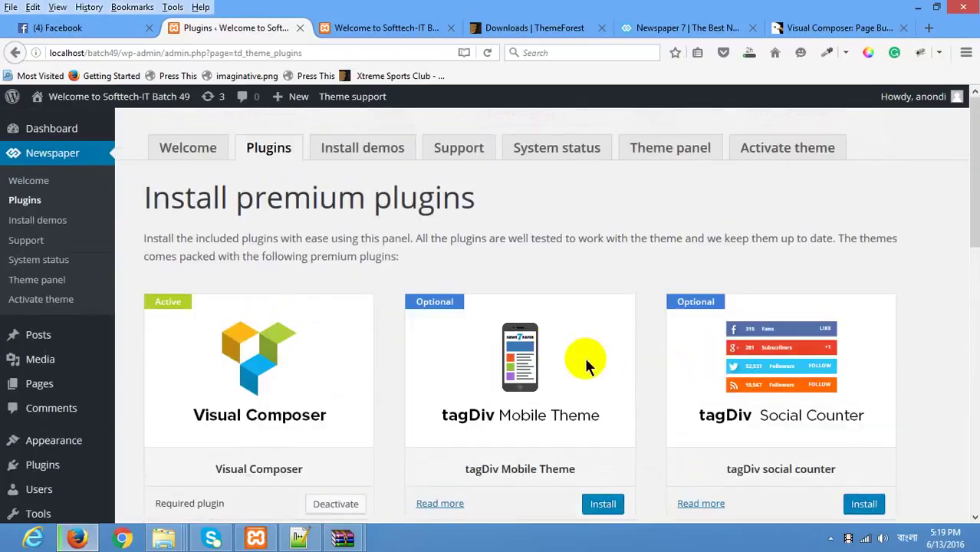
Open the Newspaper theme's item page in a new tab from the ThemeForest downloads list and switch to it
{"action": "left_click", "coordinate": [737, 24]}
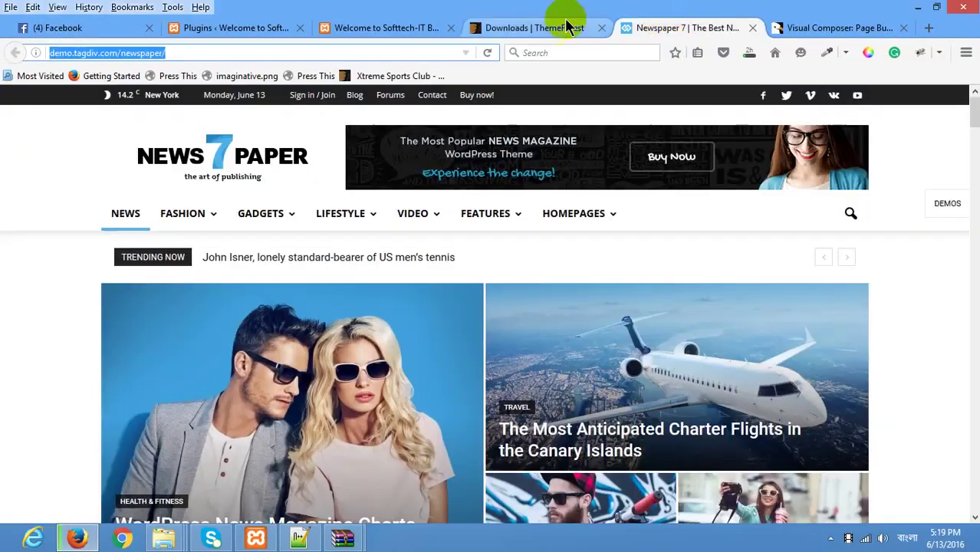
{"action": "left_click", "coordinate": [554, 26]}
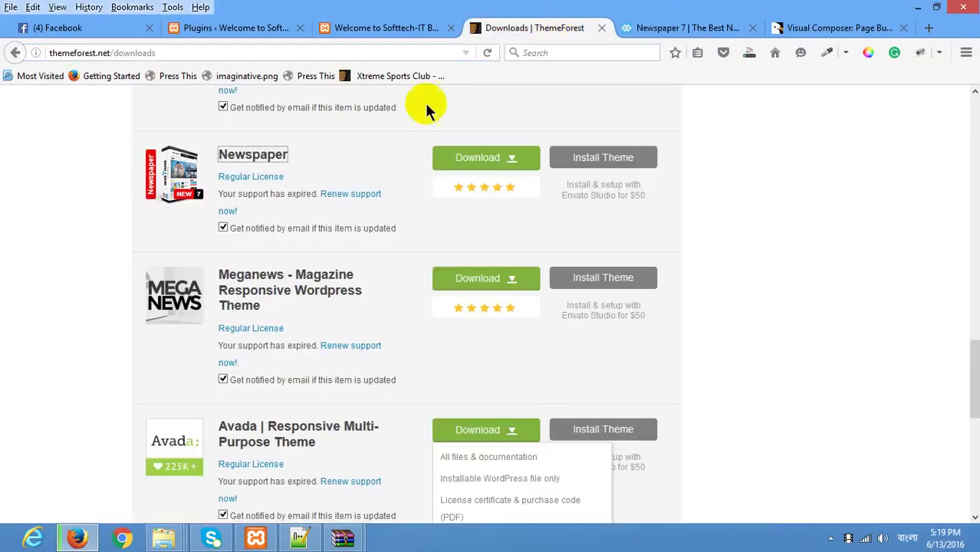
{"action": "right_click", "coordinate": [270, 157]}
{"action": "left_click", "coordinate": [299, 163]}
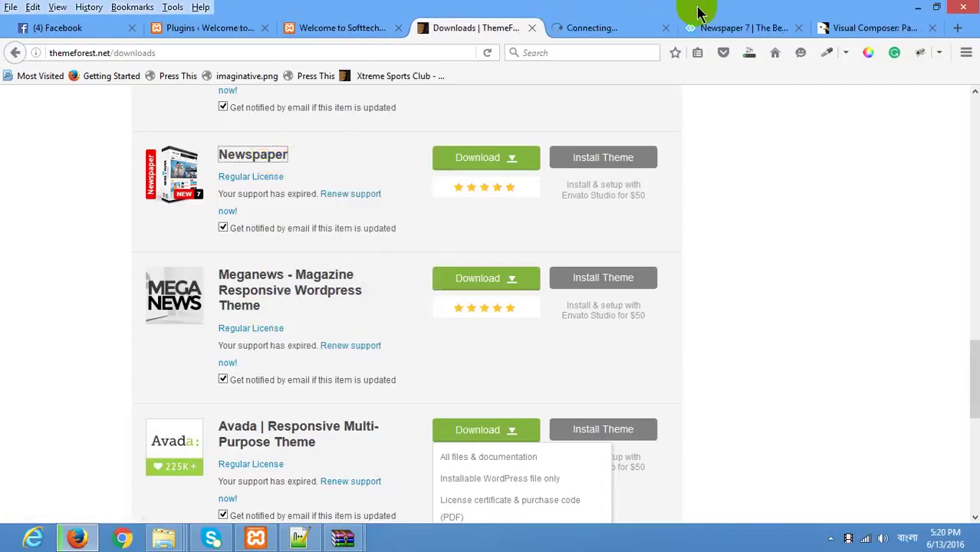
{"action": "left_click", "coordinate": [617, 27]}
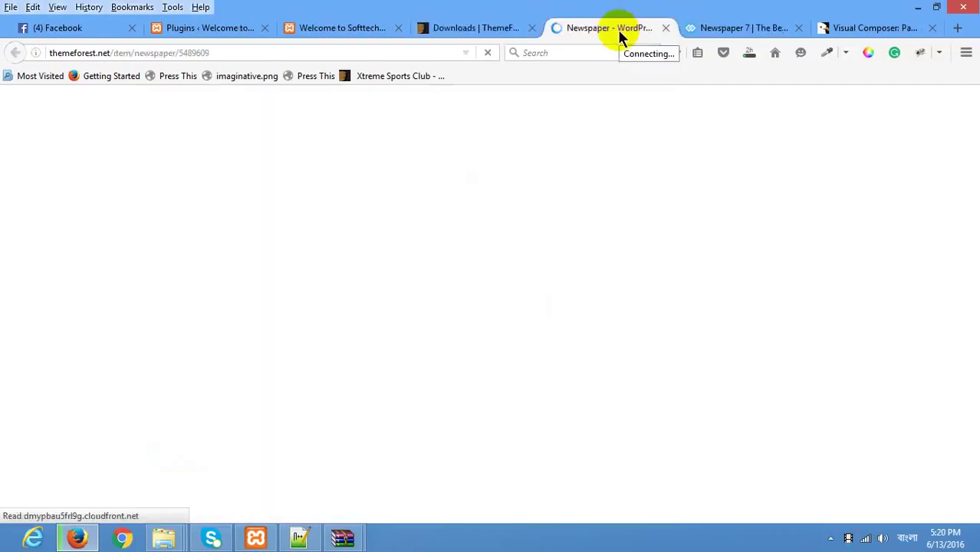
Skim the Newspaper item page on ThemeForest, including its purchase overview, feature description and compatibility details
{"action": "scroll", "coordinate": [820, 344], "scroll_direction": "down", "scroll_amount": 3}
{"action": "scroll", "coordinate": [820, 344], "scroll_direction": "down", "scroll_amount": 1}
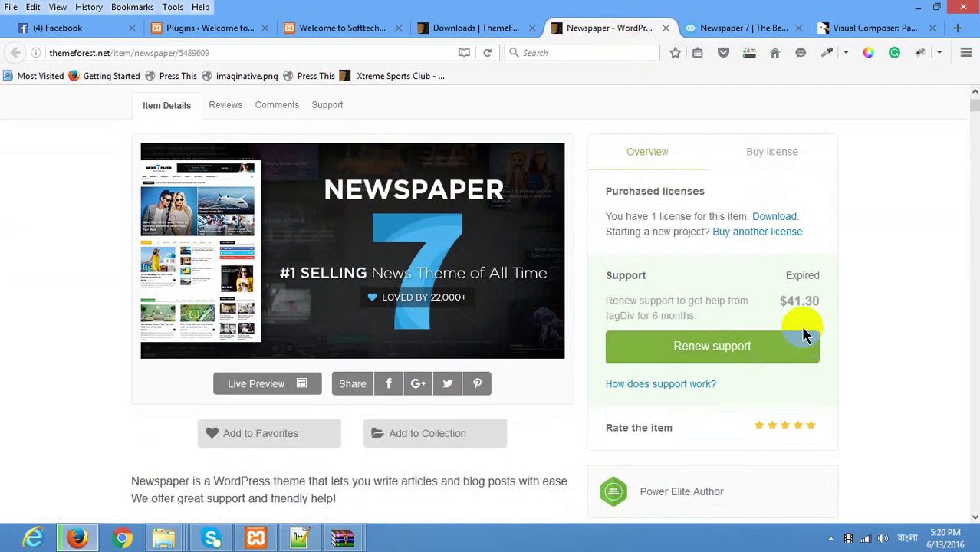
{"action": "scroll", "coordinate": [834, 277], "scroll_direction": "down", "scroll_amount": 8}
{"action": "scroll", "coordinate": [831, 269], "scroll_direction": "down", "scroll_amount": 10}
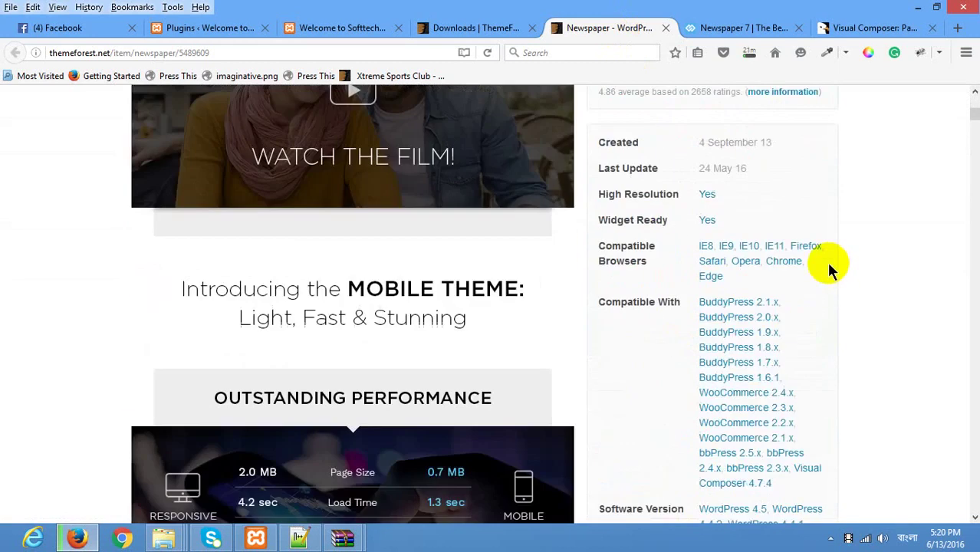
{"action": "scroll", "coordinate": [832, 263], "scroll_direction": "up", "scroll_amount": 20}
{"action": "scroll", "coordinate": [684, 310], "scroll_direction": "down", "scroll_amount": 1}
{"action": "scroll", "coordinate": [684, 310], "scroll_direction": "down", "scroll_amount": 3}
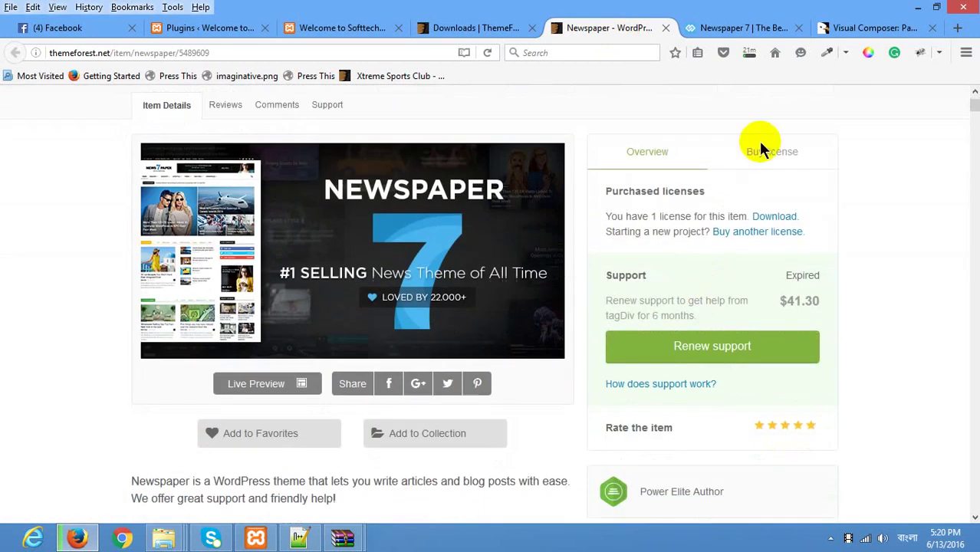
Compare the Regular and Extended License prices in the Newspaper theme's purchase options
{"action": "left_click", "coordinate": [765, 151]}
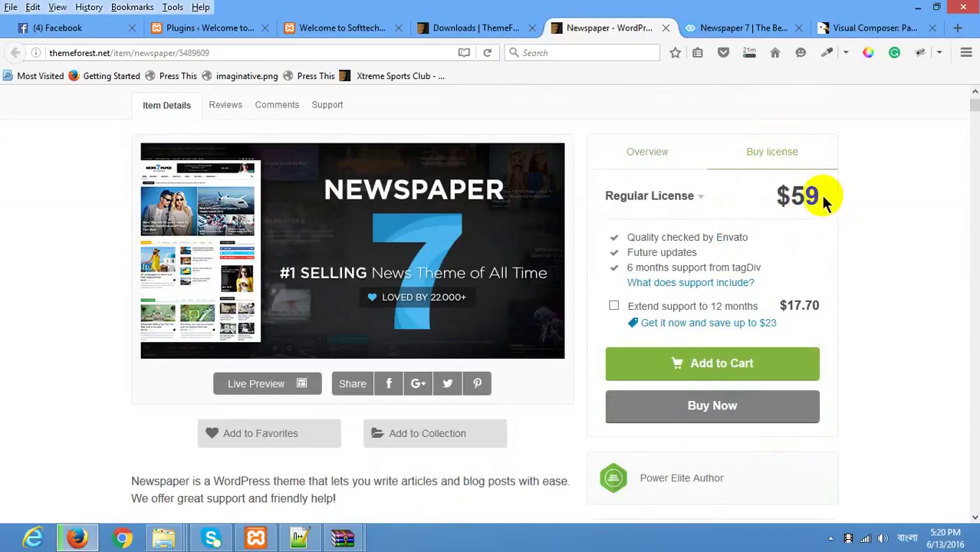
{"action": "left_click", "coordinate": [699, 198]}
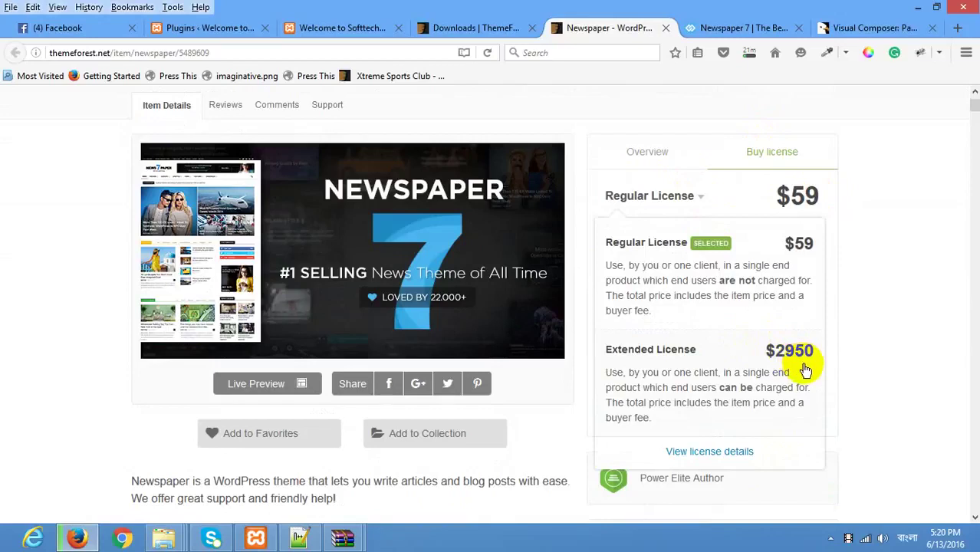
{"action": "left_click", "coordinate": [872, 194]}
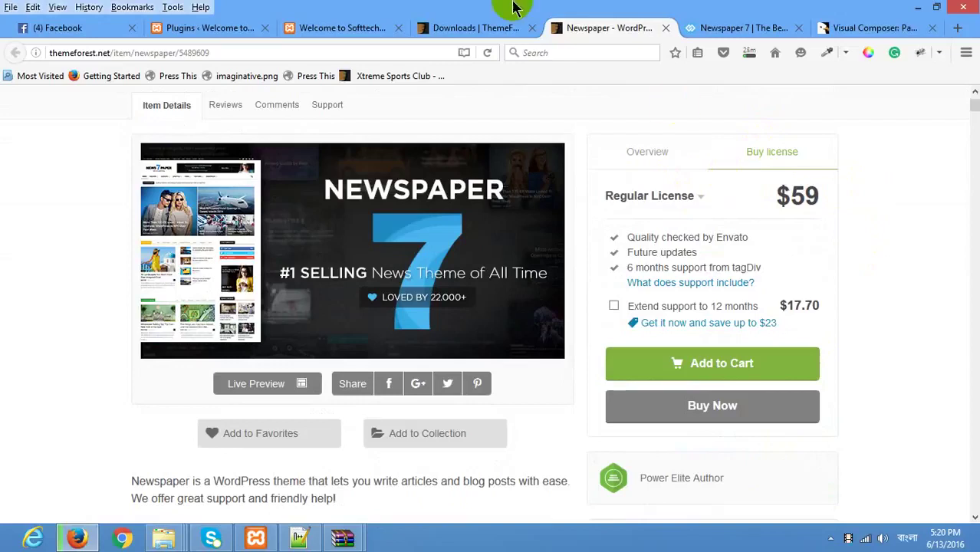
Return to the batch49 premium plugins page, install the tagDiv Mobile Theme plugin and go back to the tagDiv plugins panel
{"action": "left_click", "coordinate": [363, 32]}
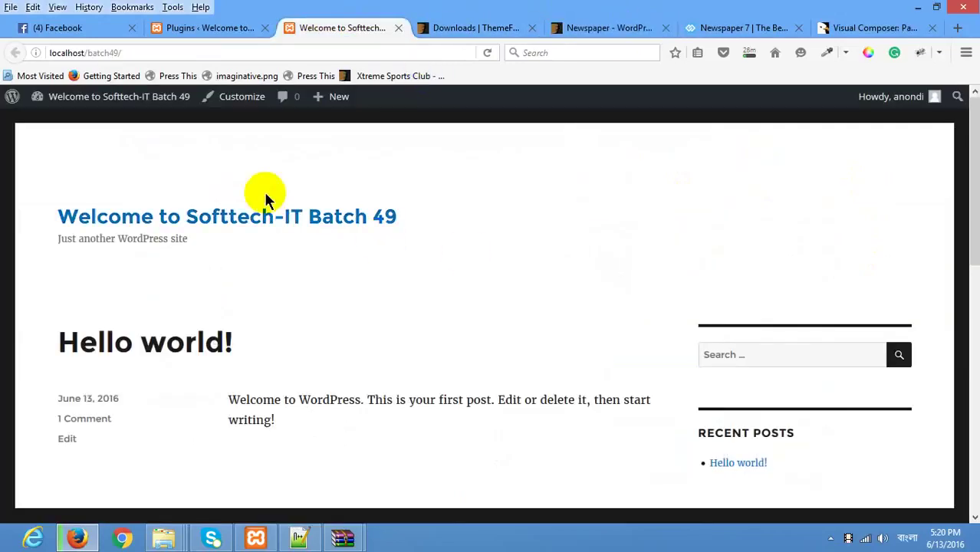
{"action": "left_click", "coordinate": [208, 27]}
{"action": "scroll", "coordinate": [581, 293], "scroll_direction": "down", "scroll_amount": 3}
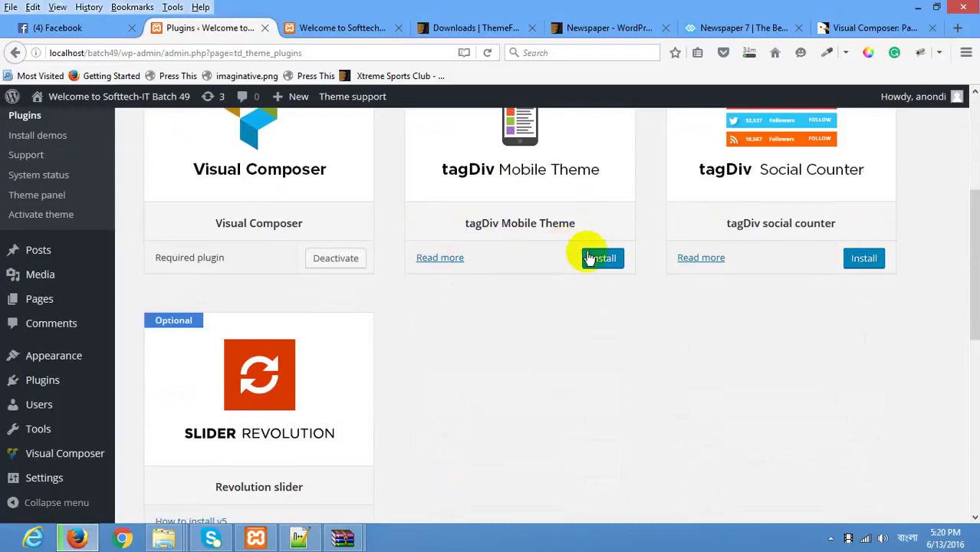
{"action": "scroll", "coordinate": [530, 191], "scroll_direction": "up", "scroll_amount": 3}
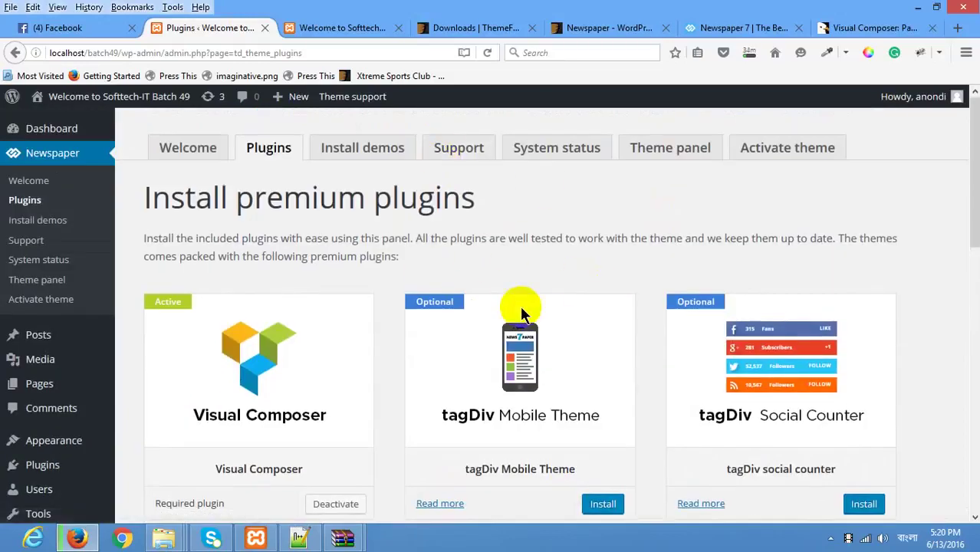
{"action": "scroll", "coordinate": [520, 305], "scroll_direction": "down", "scroll_amount": 4}
{"action": "left_click", "coordinate": [604, 175]}
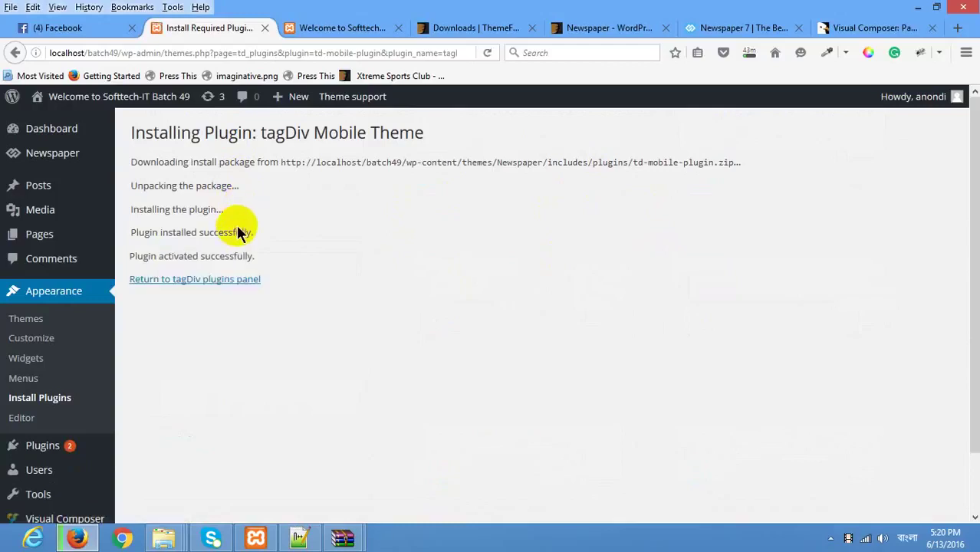
{"action": "left_click", "coordinate": [176, 281]}
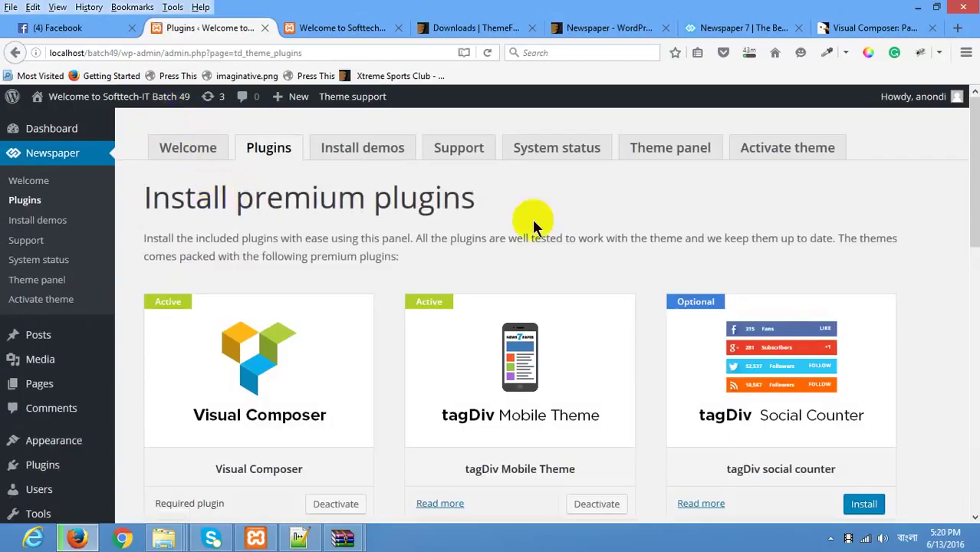
Install the tagDiv social counter plugin and return to the tagDiv plugins panel
{"action": "scroll", "coordinate": [707, 368], "scroll_direction": "down", "scroll_amount": 5}
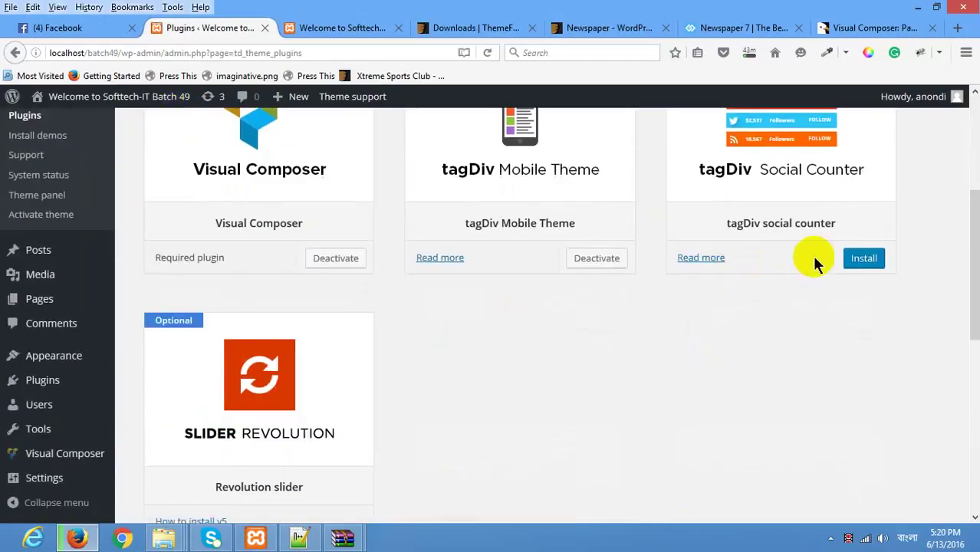
{"action": "left_click", "coordinate": [857, 260]}
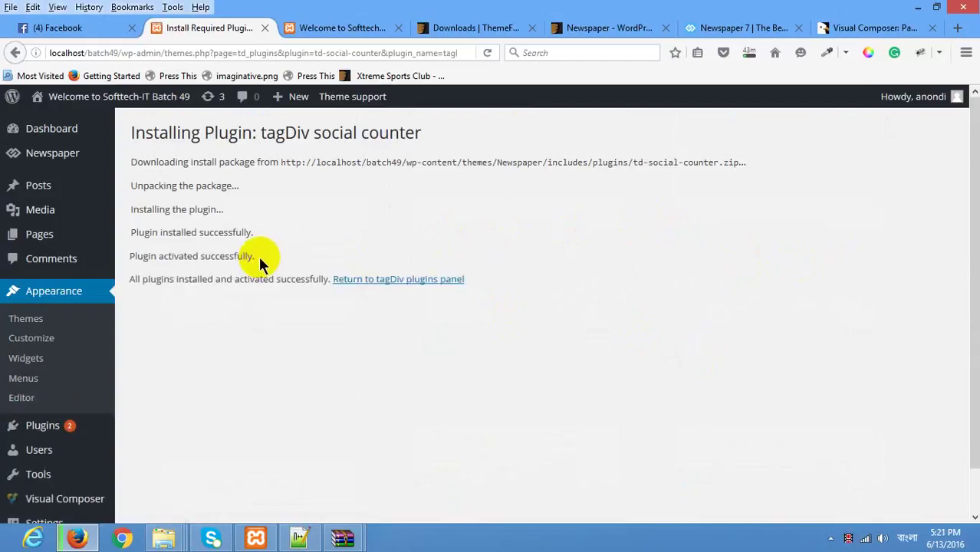
{"action": "left_click", "coordinate": [364, 279]}
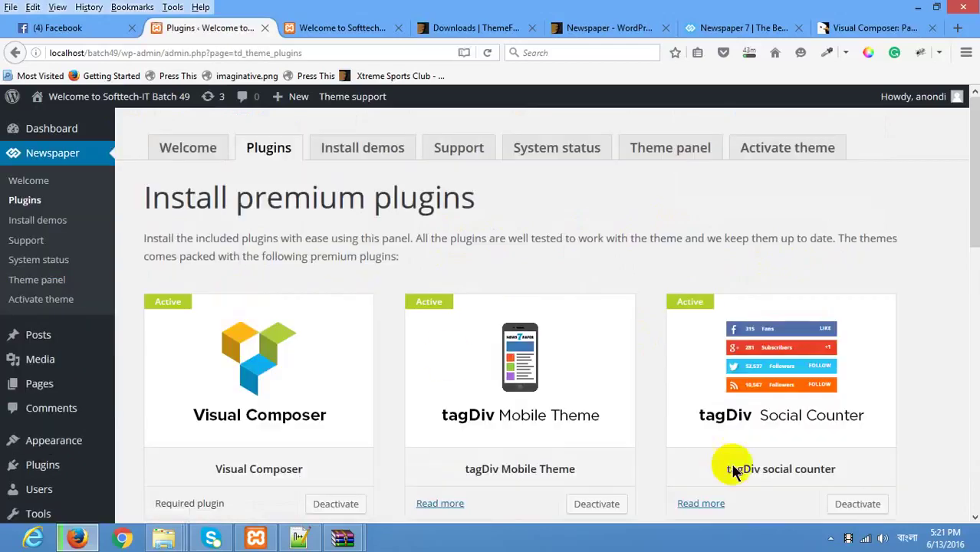
Review the status of the premium plugins, the Revolution slider entry and the Tested Plugins list
{"action": "scroll", "coordinate": [732, 470], "scroll_direction": "down", "scroll_amount": 5}
{"action": "scroll", "coordinate": [814, 256], "scroll_direction": "up", "scroll_amount": 3}
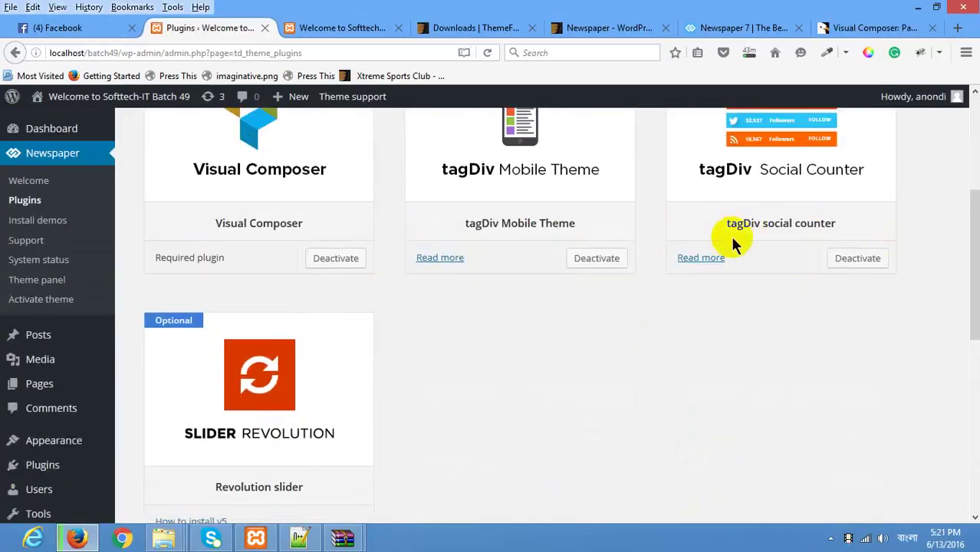
{"action": "scroll", "coordinate": [731, 236], "scroll_direction": "up", "scroll_amount": 3}
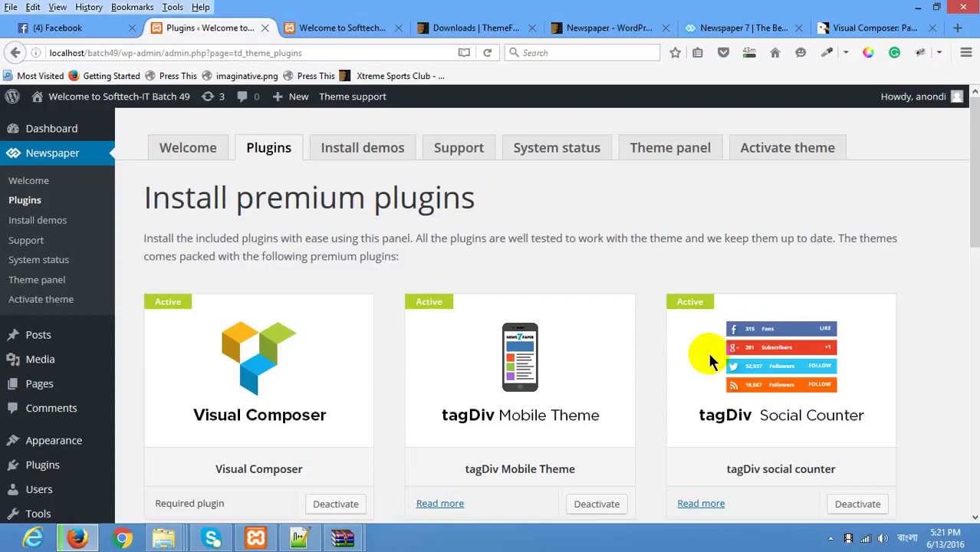
{"action": "scroll", "coordinate": [531, 291], "scroll_direction": "down", "scroll_amount": 4}
{"action": "scroll", "coordinate": [297, 410], "scroll_direction": "down", "scroll_amount": 2}
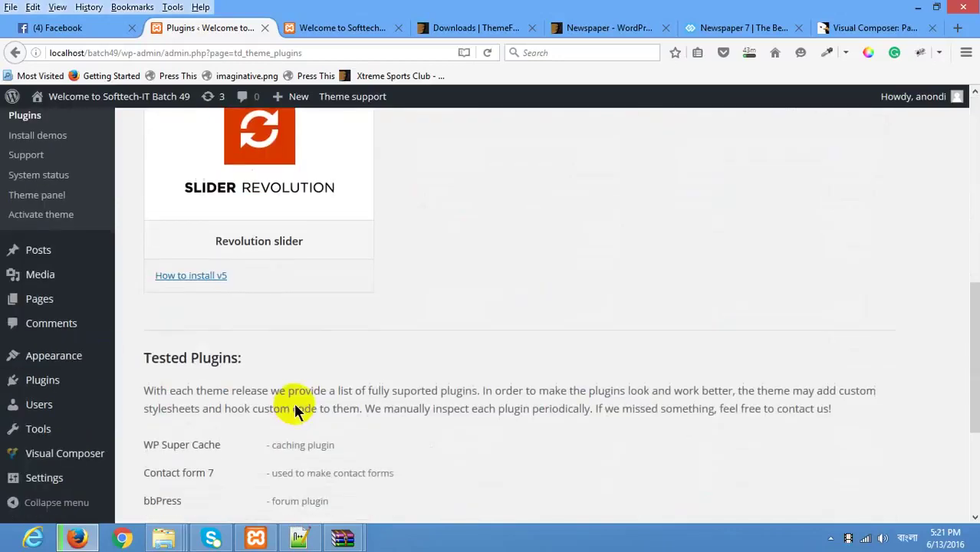
{"action": "scroll", "coordinate": [252, 255], "scroll_direction": "up", "scroll_amount": 2}
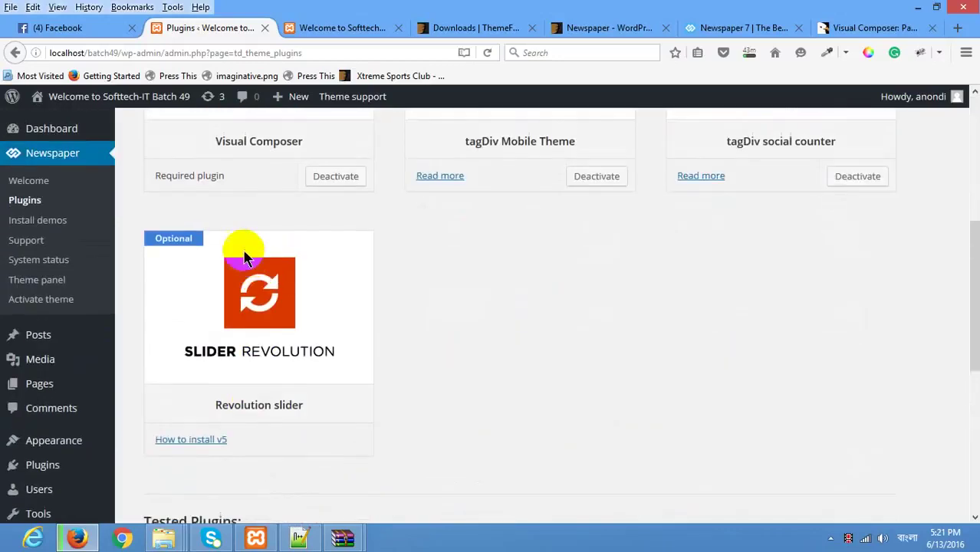
{"action": "double_click", "coordinate": [234, 351]}
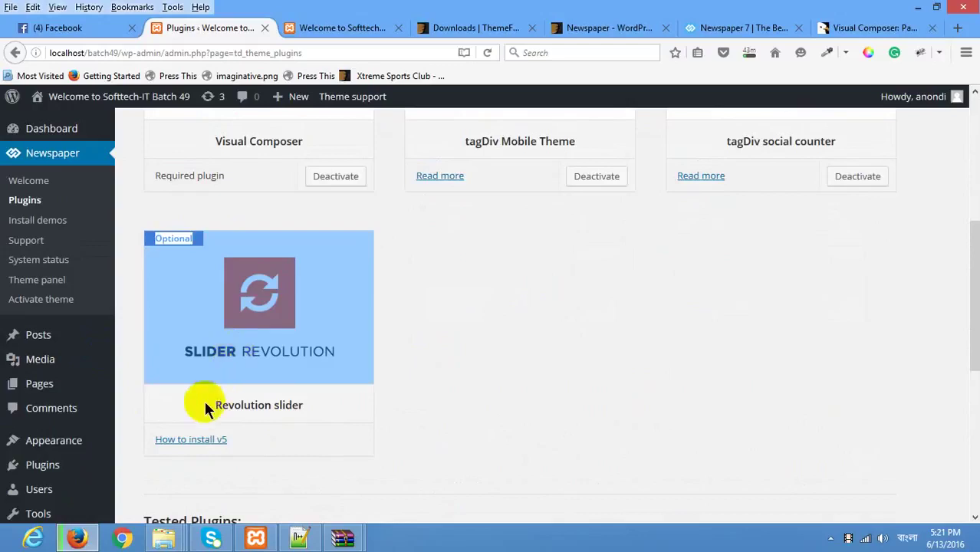
Open the Revolution Slider v5 installation tutorial, read through its instructions and close its tab
{"action": "left_click", "coordinate": [192, 439]}
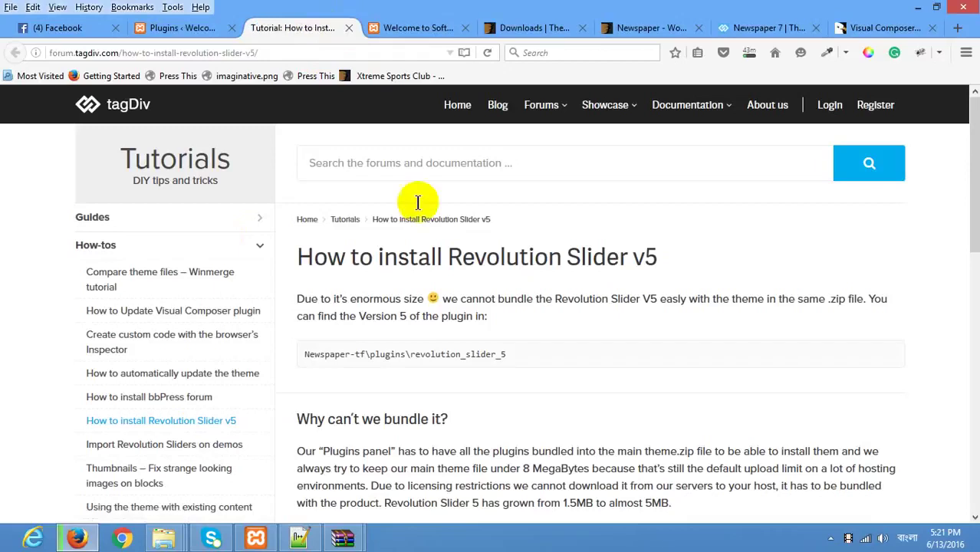
{"action": "scroll", "coordinate": [349, 351], "scroll_direction": "down", "scroll_amount": 5}
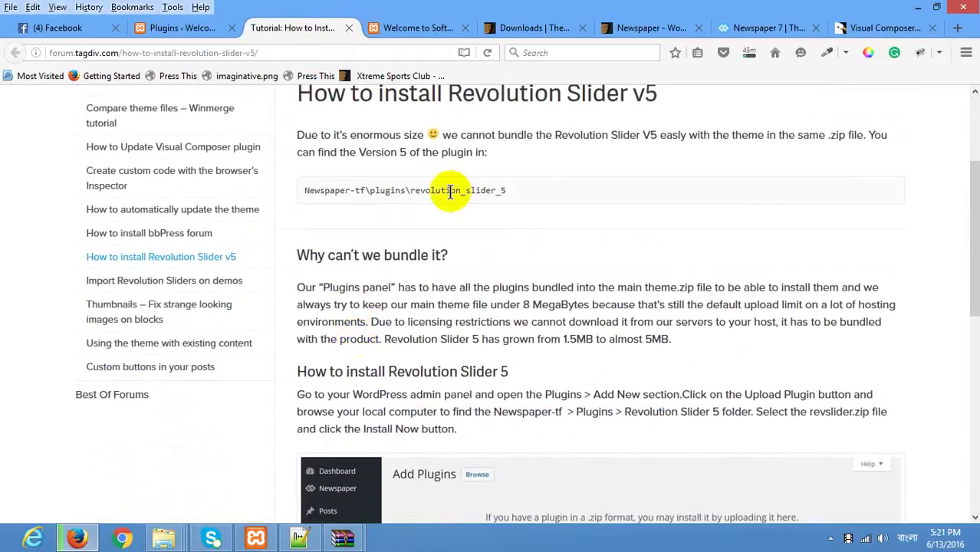
{"action": "scroll", "coordinate": [393, 286], "scroll_direction": "down", "scroll_amount": 2}
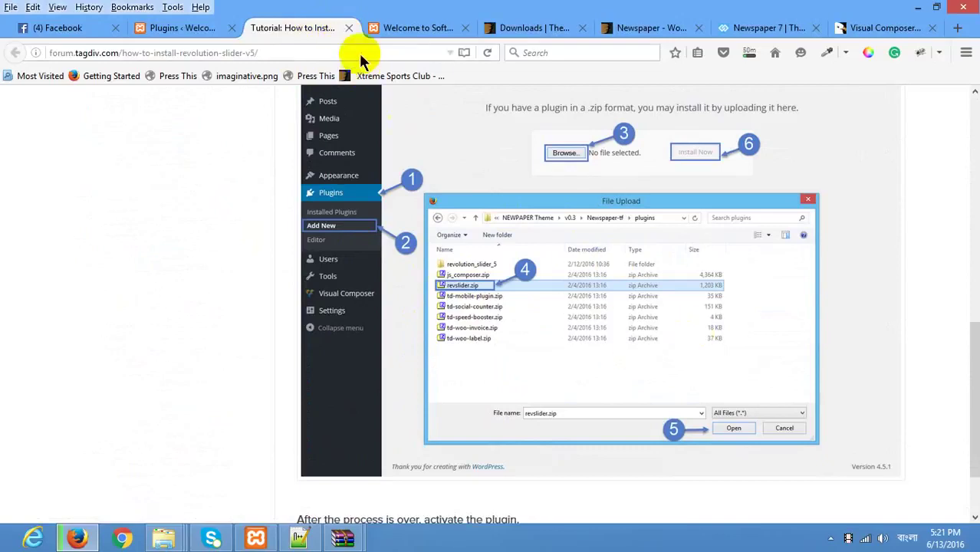
{"action": "left_click", "coordinate": [349, 28]}
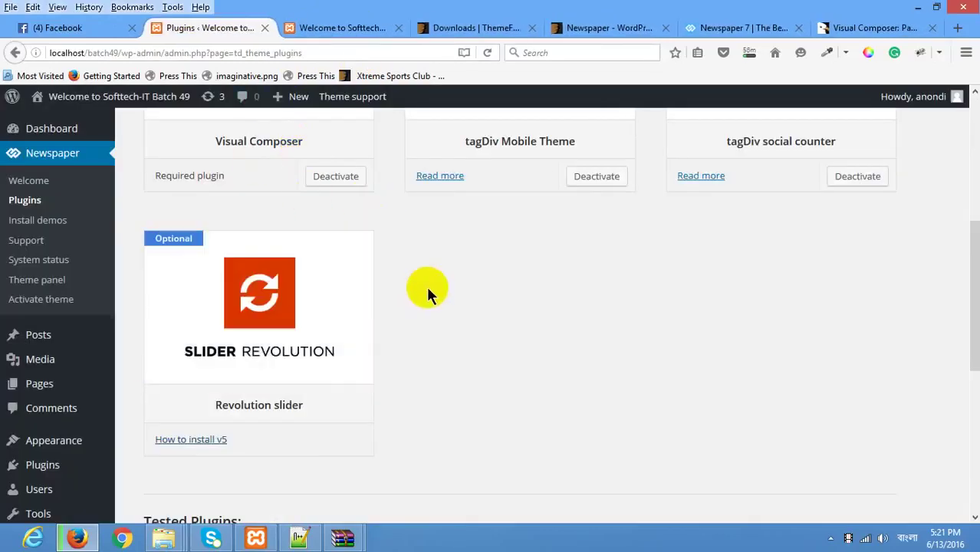
Recheck the premium plugins, then open the Newspaper theme's Install demos page and browse the available demos
{"action": "scroll", "coordinate": [383, 378], "scroll_direction": "up", "scroll_amount": 3}
{"action": "scroll", "coordinate": [380, 374], "scroll_direction": "down", "scroll_amount": 4}
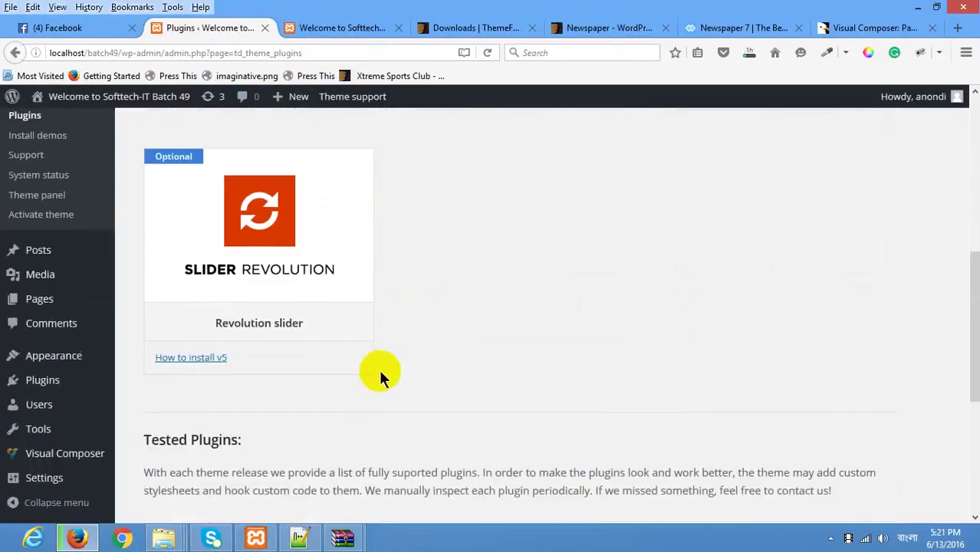
{"action": "scroll", "coordinate": [306, 302], "scroll_direction": "up", "scroll_amount": 5}
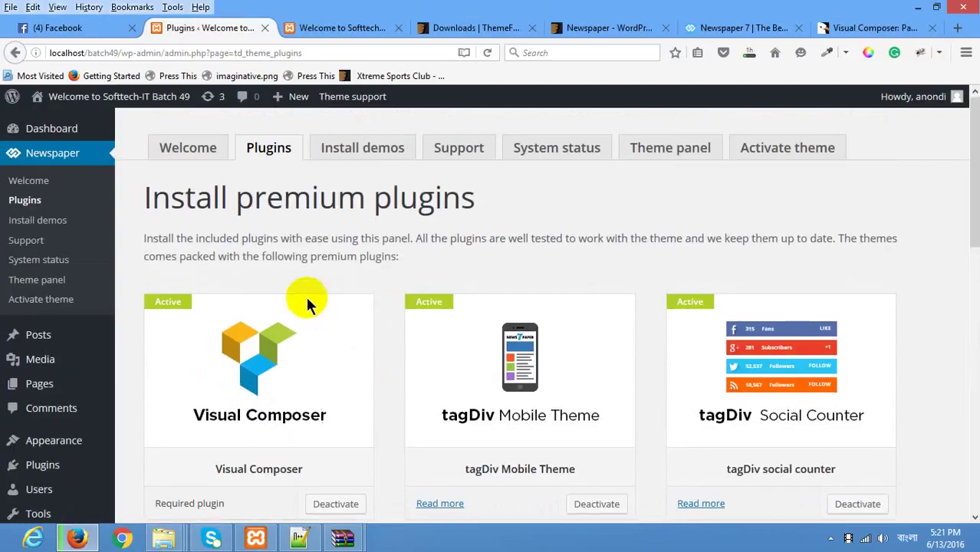
{"action": "left_click", "coordinate": [365, 154]}
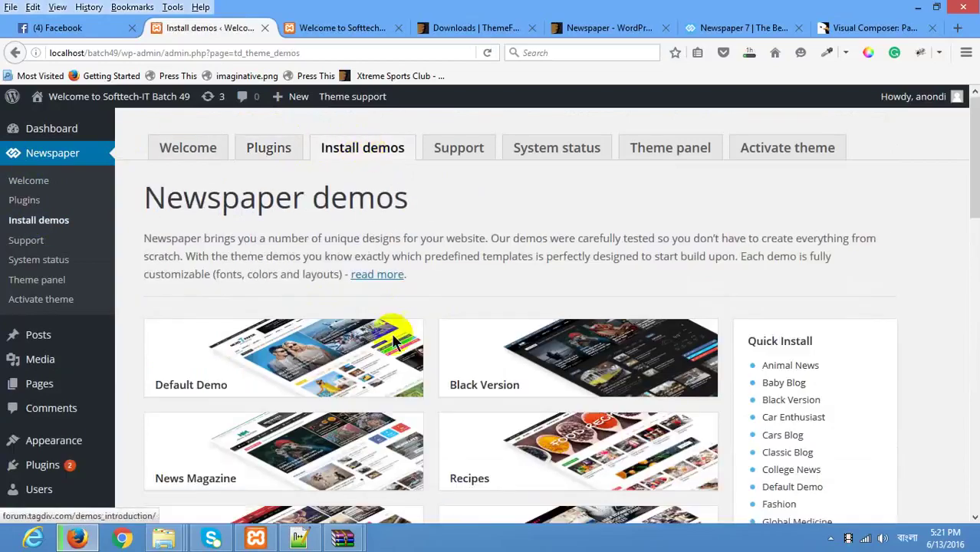
{"action": "scroll", "coordinate": [438, 368], "scroll_direction": "down", "scroll_amount": 5}
{"action": "scroll", "coordinate": [583, 314], "scroll_direction": "down", "scroll_amount": 8}
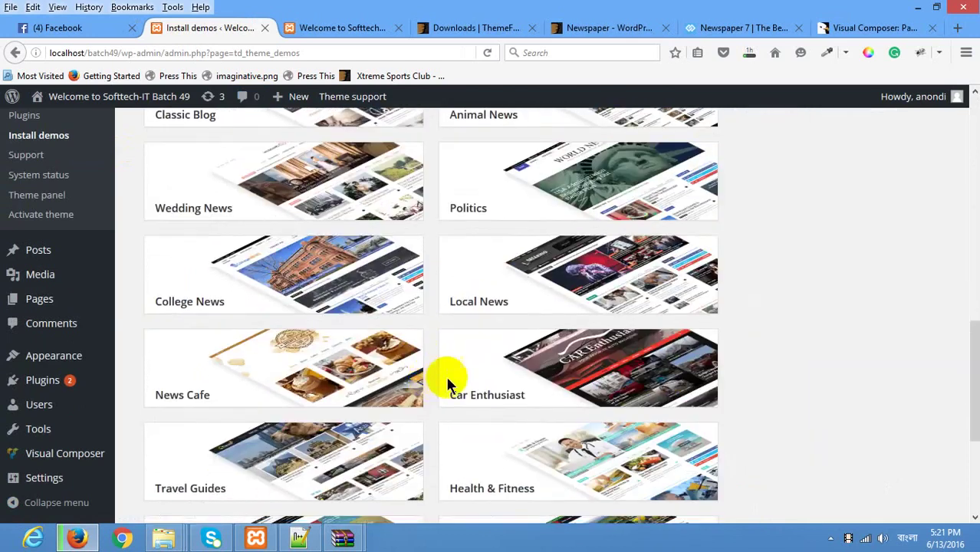
{"action": "scroll", "coordinate": [504, 358], "scroll_direction": "up", "scroll_amount": 13}
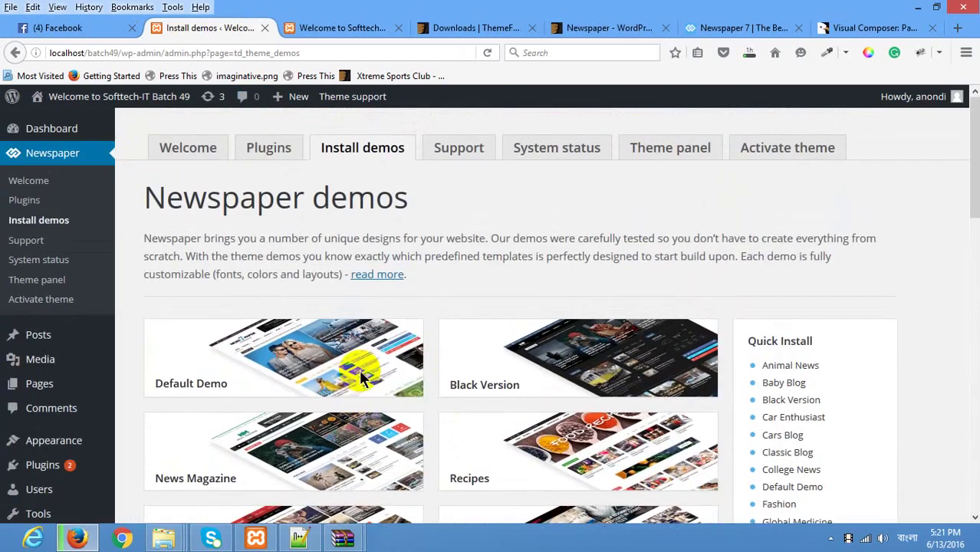
Open the demos list on the Newspaper 7 demo site and preview designs such as Black Version, Food Recipes and News Magazine
{"action": "left_click", "coordinate": [754, 27]}
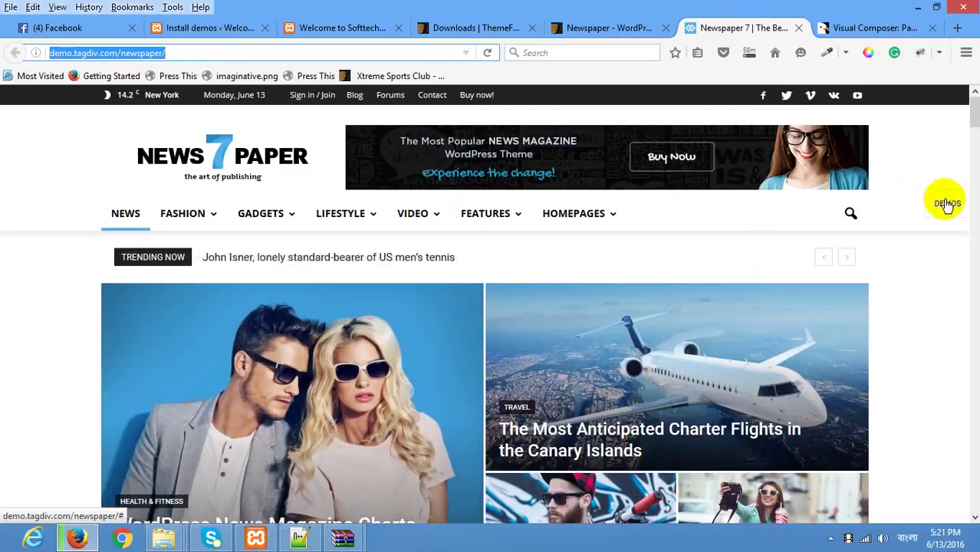
{"action": "left_click", "coordinate": [944, 202]}
{"action": "mouse_move", "coordinate": [919, 259]}
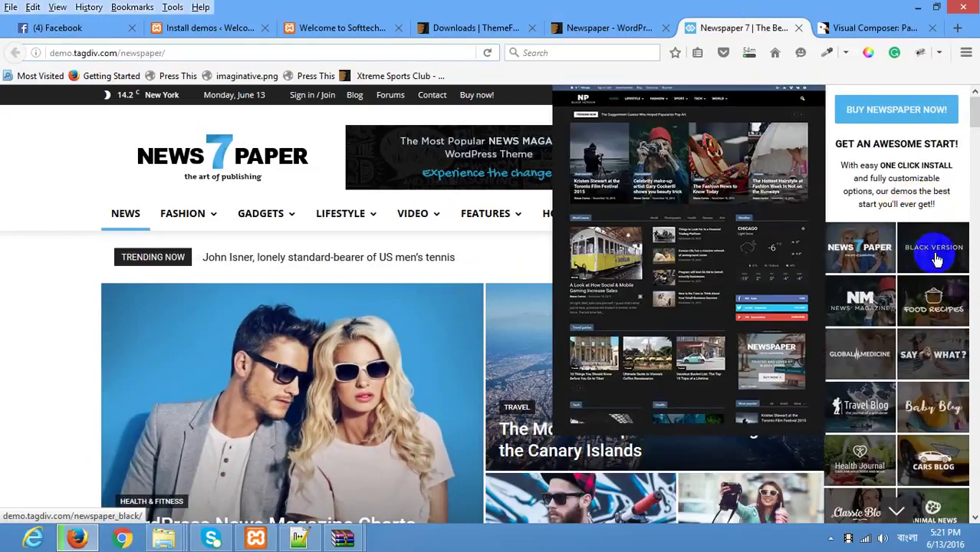
{"action": "mouse_move", "coordinate": [943, 305]}
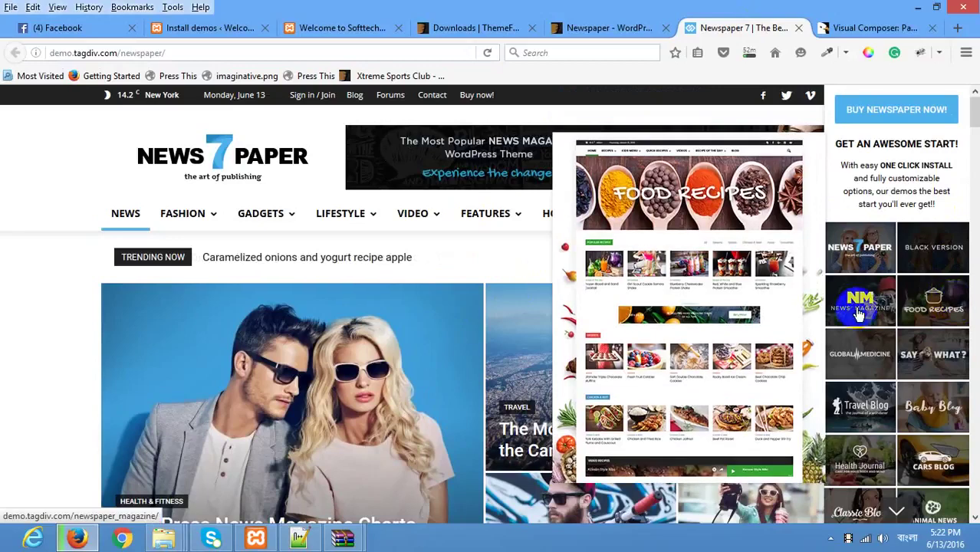
{"action": "mouse_move", "coordinate": [858, 308]}
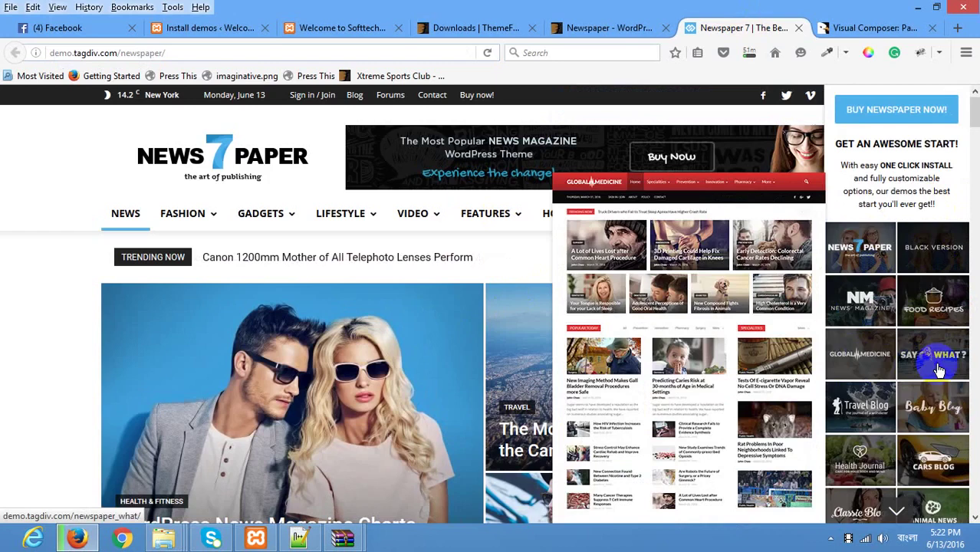
{"action": "scroll", "coordinate": [937, 367], "scroll_direction": "down", "scroll_amount": 10}
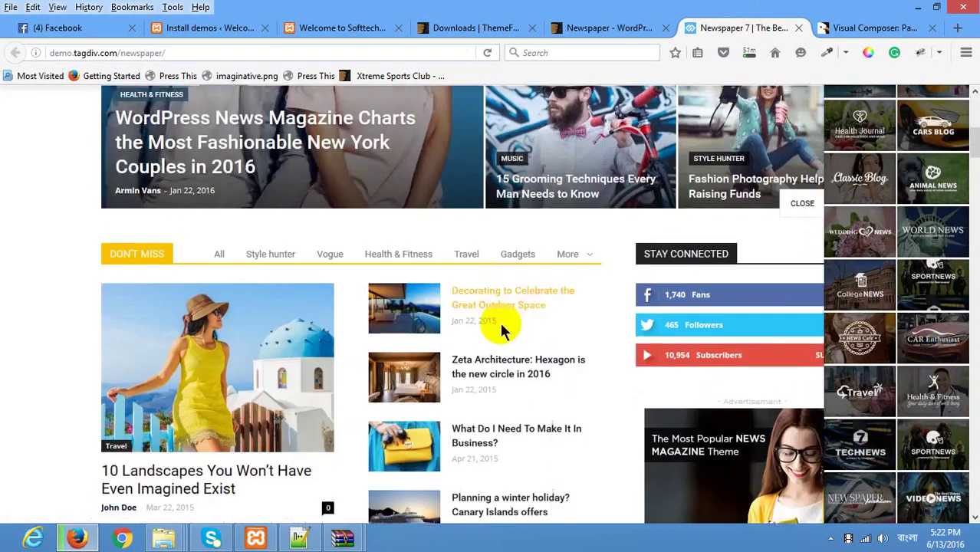
{"action": "scroll", "coordinate": [503, 329], "scroll_direction": "up", "scroll_amount": 10}
Return to the batch49 Install demos page and bring the Default Demo and its neighbouring demos into view
{"action": "left_click", "coordinate": [470, 28]}
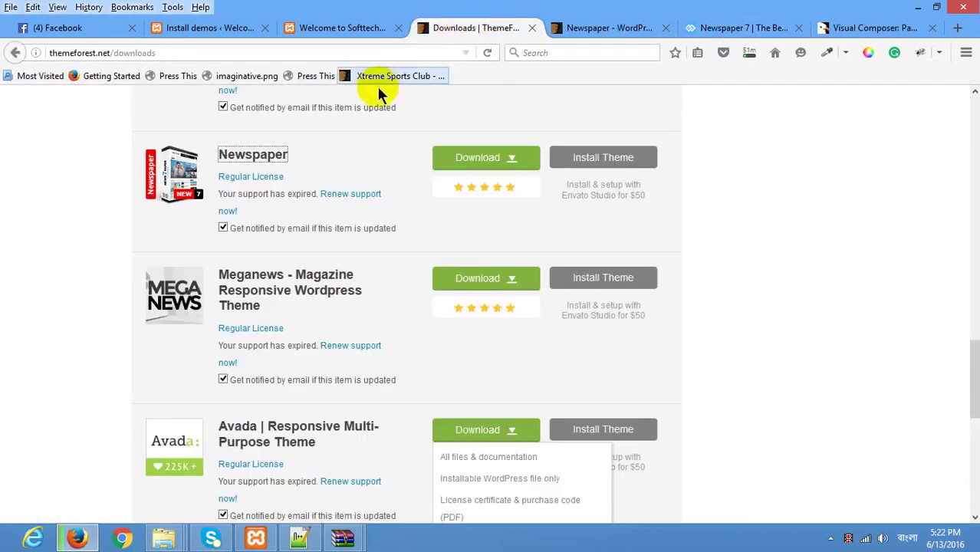
{"action": "left_click", "coordinate": [350, 27]}
{"action": "left_click", "coordinate": [218, 28]}
{"action": "scroll", "coordinate": [313, 280], "scroll_direction": "down", "scroll_amount": 2}
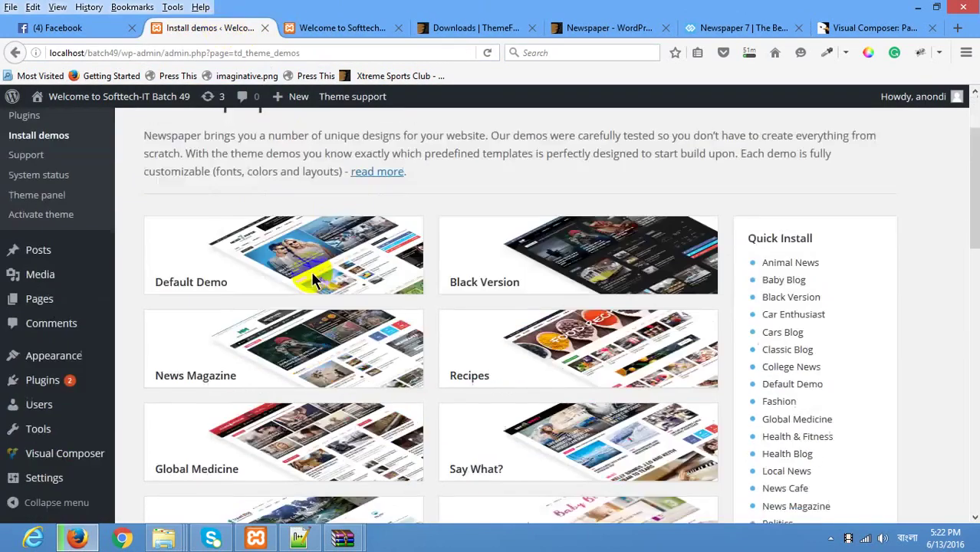
Look through the full list of Newspaper demos available for installation on the batch49 site
{"action": "scroll", "coordinate": [313, 281], "scroll_direction": "down", "scroll_amount": 5}
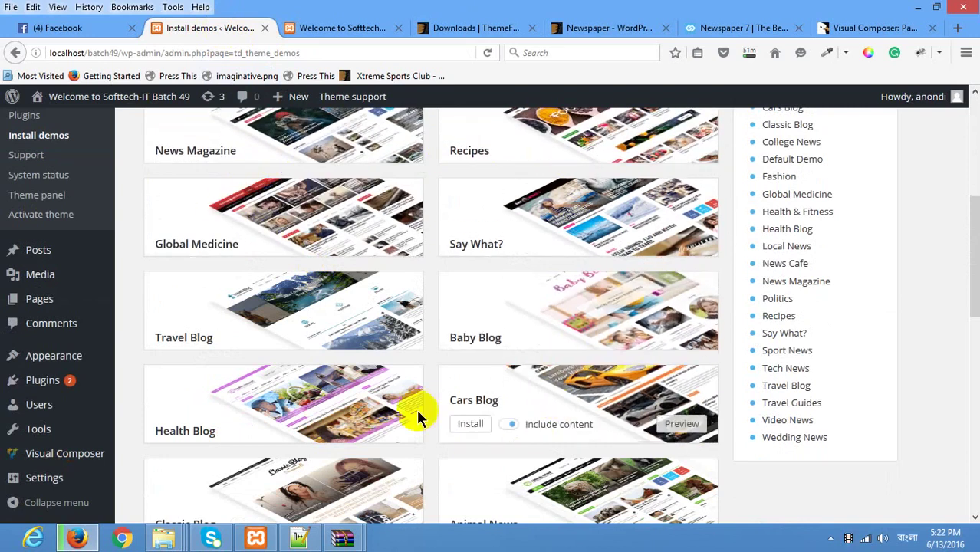
{"action": "scroll", "coordinate": [377, 340], "scroll_direction": "down", "scroll_amount": 10}
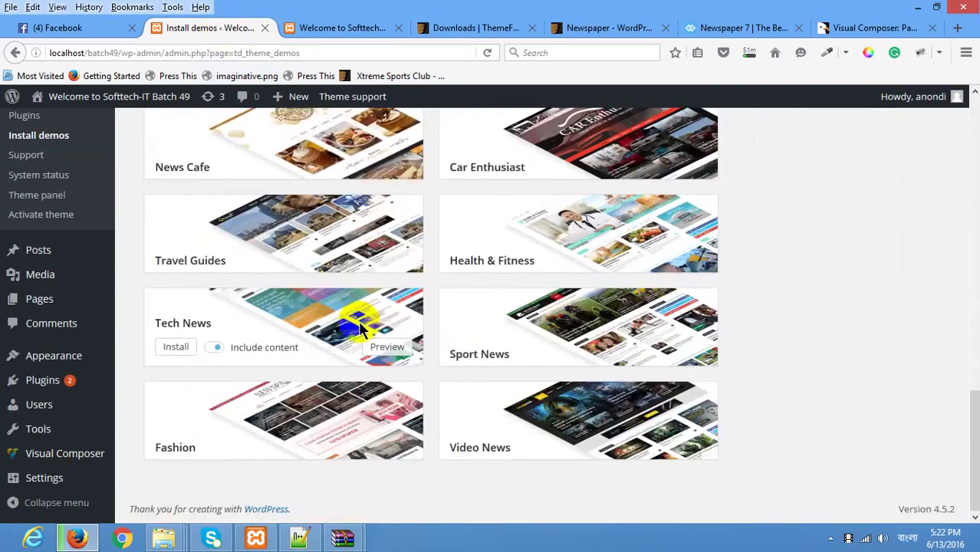
{"action": "scroll", "coordinate": [358, 320], "scroll_direction": "up", "scroll_amount": 15}
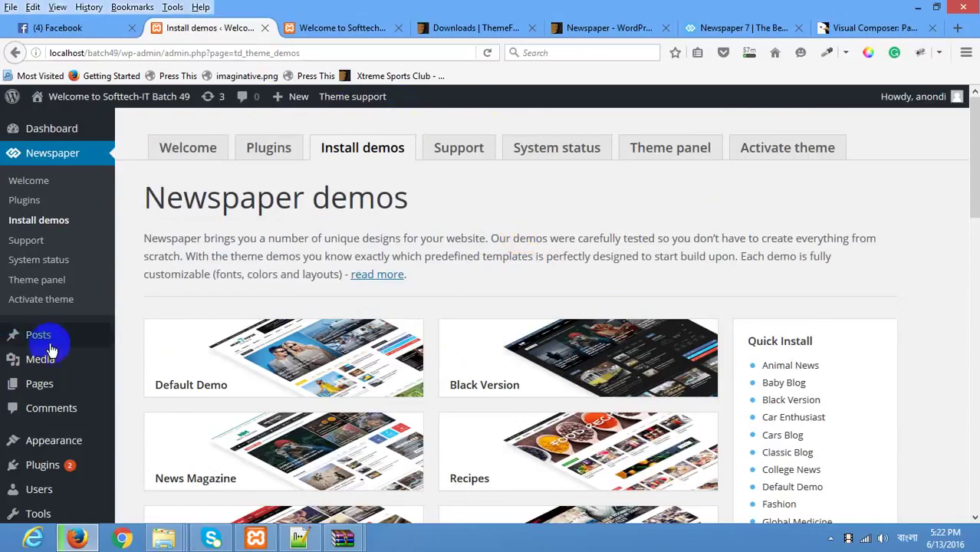
{"action": "mouse_move", "coordinate": [60, 349]}
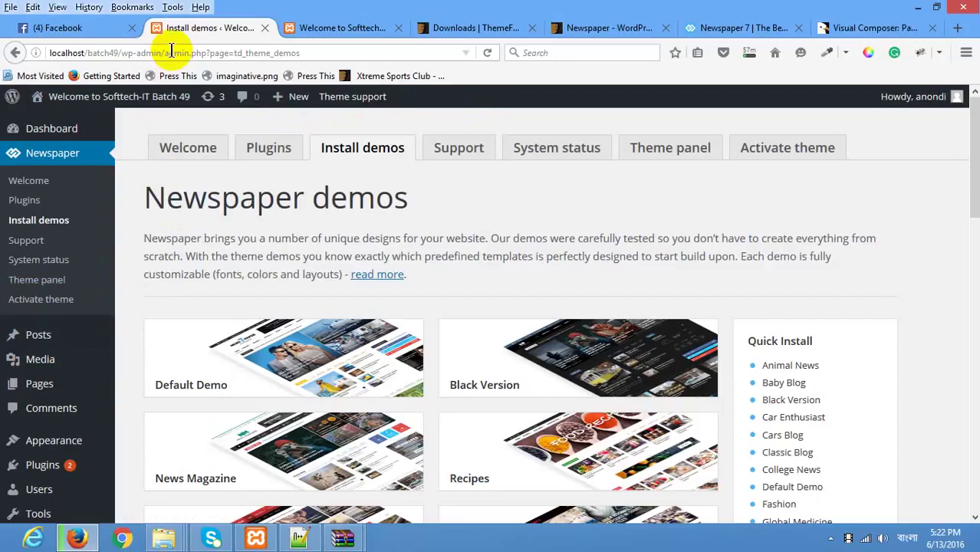
{"action": "left_click", "coordinate": [337, 24]}
{"action": "left_click", "coordinate": [230, 28]}
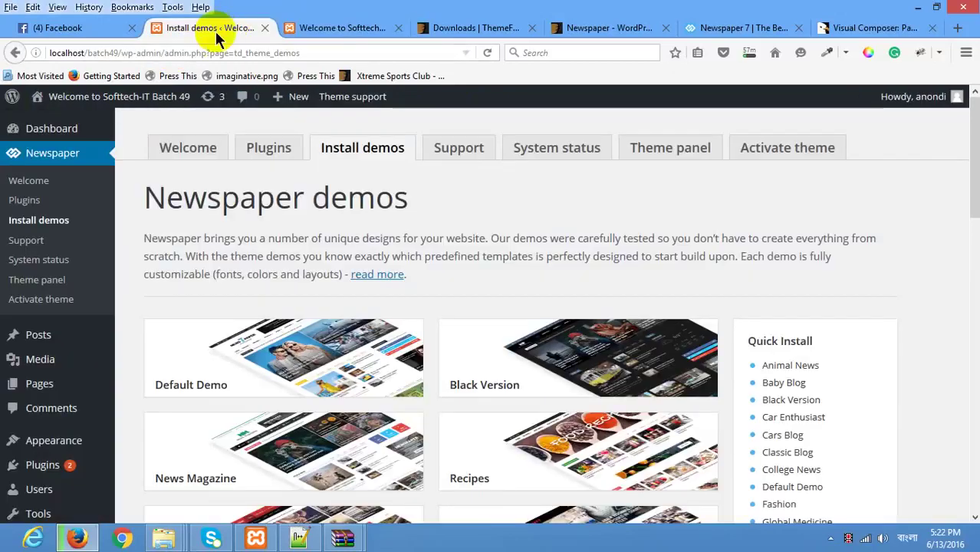
Open the batch49 front page in a new tab, and close the old front-page tab and the Visual Composer tab
{"action": "mouse_move", "coordinate": [77, 98]}
{"action": "right_click", "coordinate": [66, 121]}
{"action": "left_click", "coordinate": [96, 130]}
{"action": "left_click", "coordinate": [308, 29]}
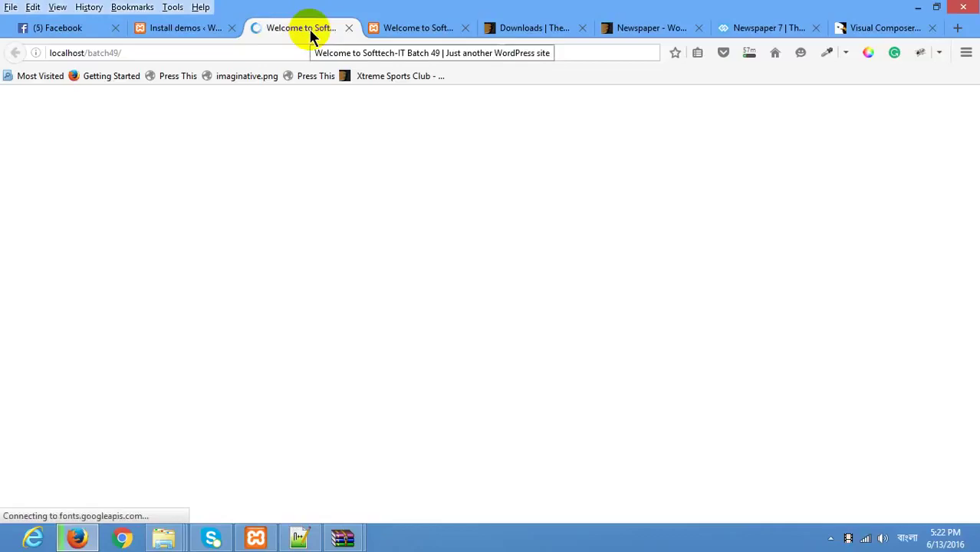
{"action": "left_click", "coordinate": [466, 28]}
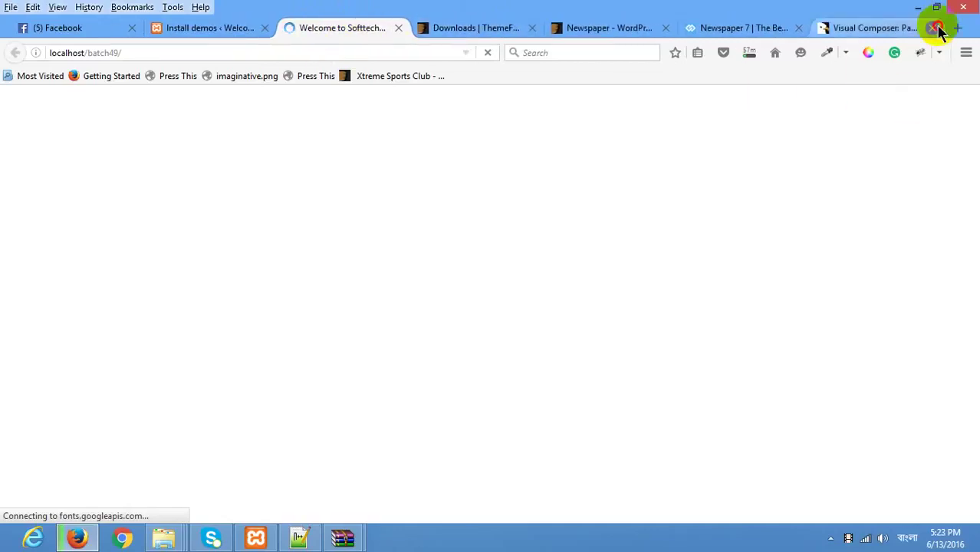
{"action": "left_click", "coordinate": [929, 27]}
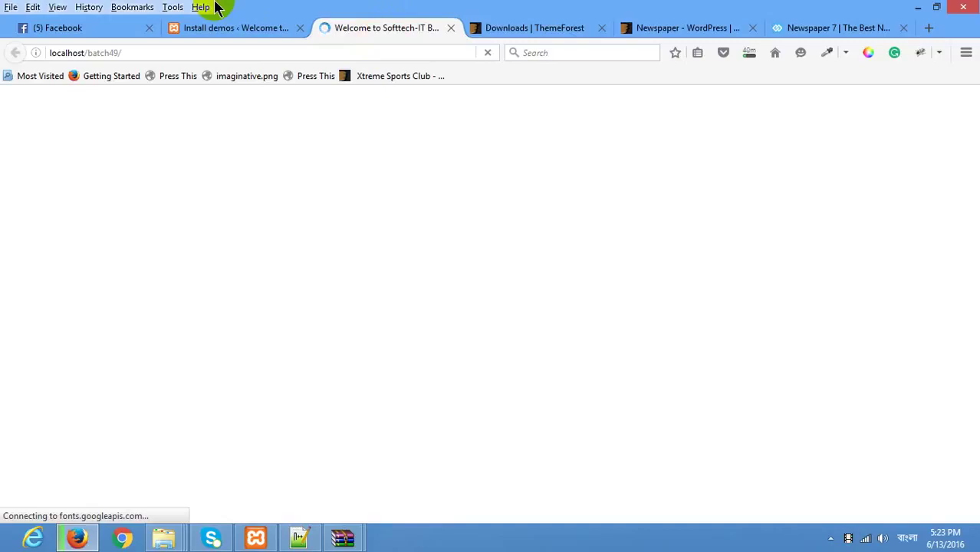
Look over the batch49 front page under the Newspaper theme, from the header to the footer widgets
{"action": "right_click", "coordinate": [411, 31]}
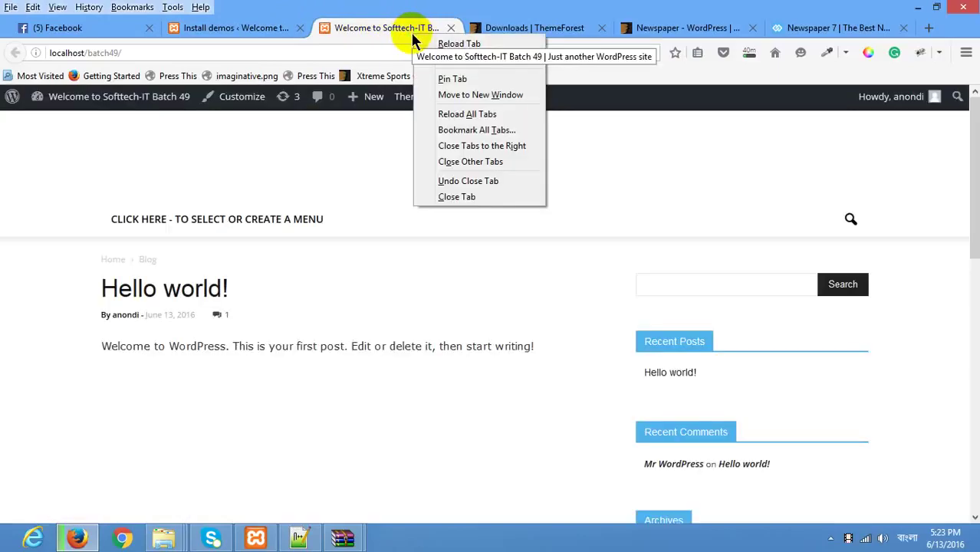
{"action": "left_click", "coordinate": [384, 29]}
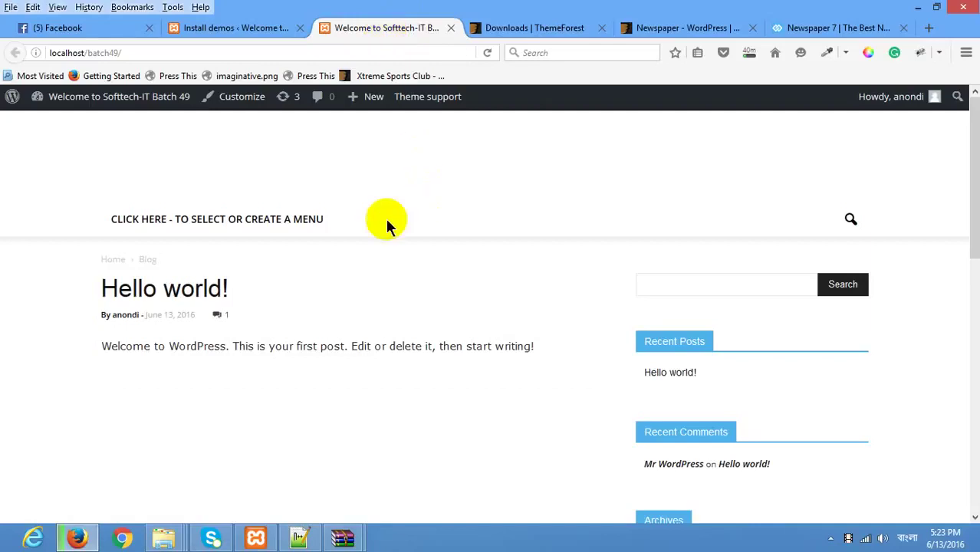
{"action": "scroll", "coordinate": [346, 208], "scroll_direction": "down", "scroll_amount": 10}
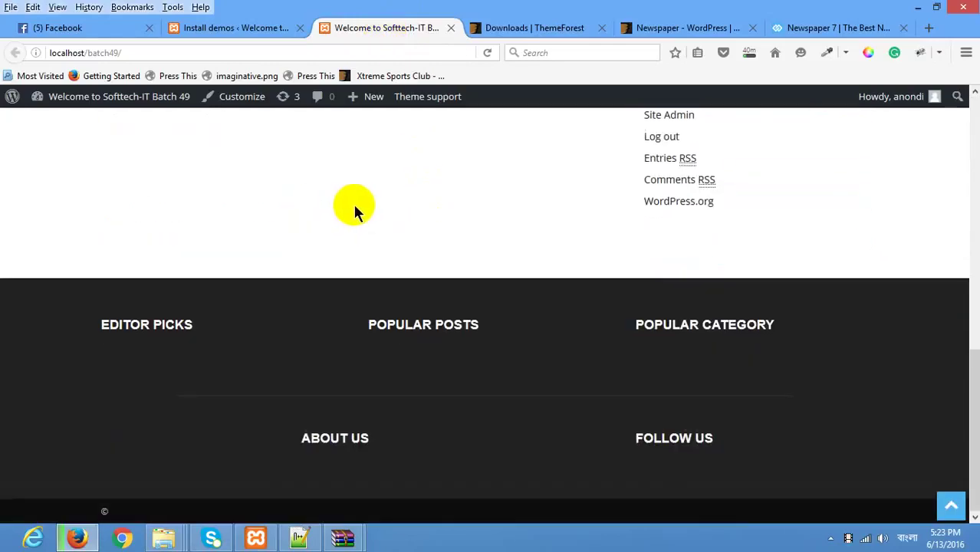
{"action": "scroll", "coordinate": [352, 203], "scroll_direction": "up", "scroll_amount": 10}
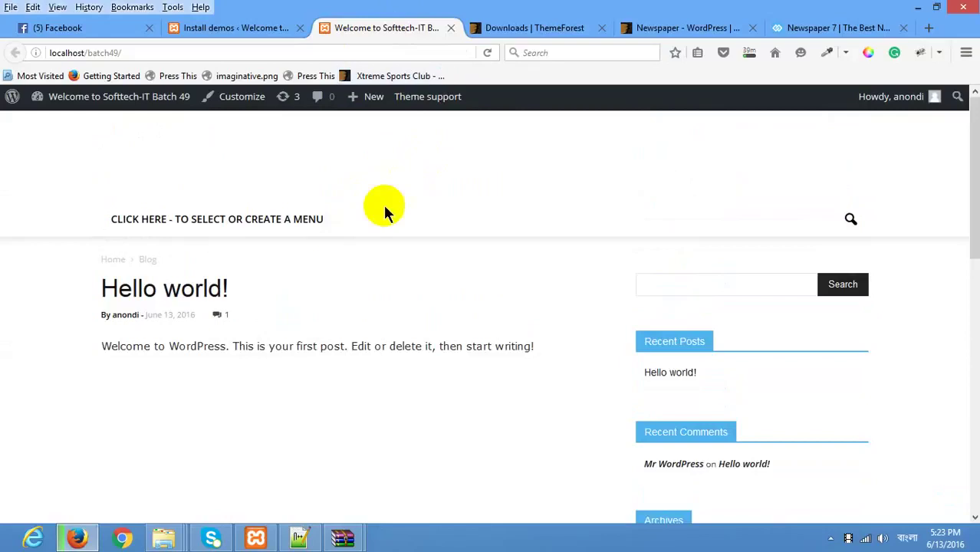
{"action": "scroll", "coordinate": [383, 209], "scroll_direction": "down", "scroll_amount": 10}
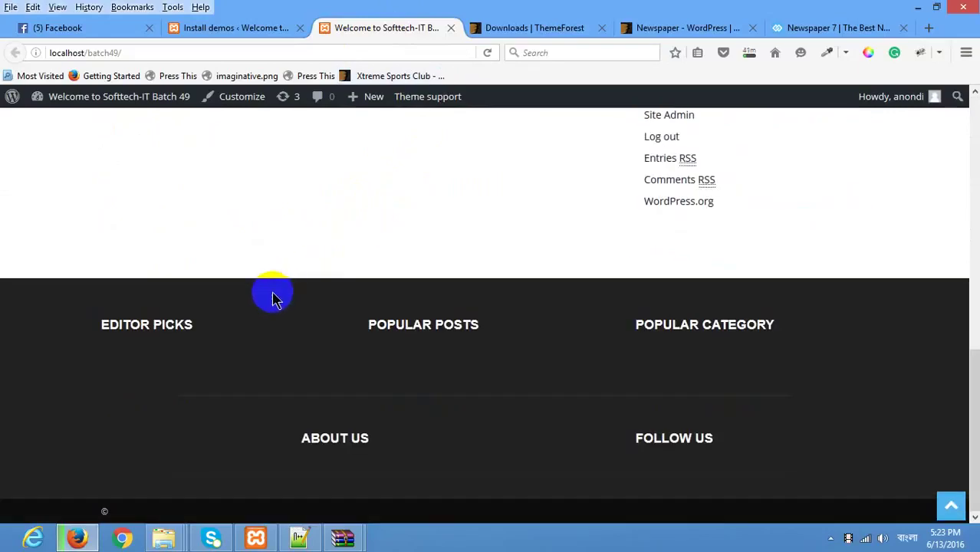
{"action": "scroll", "coordinate": [271, 288], "scroll_direction": "up", "scroll_amount": 10}
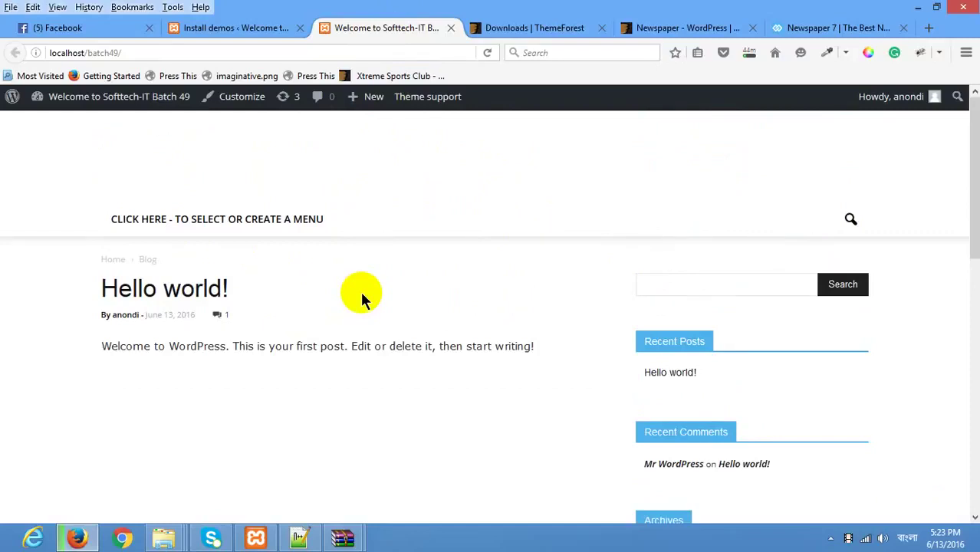
Return to the batch49 admin, add a new page titled Home and publish it
{"action": "left_click", "coordinate": [257, 27]}
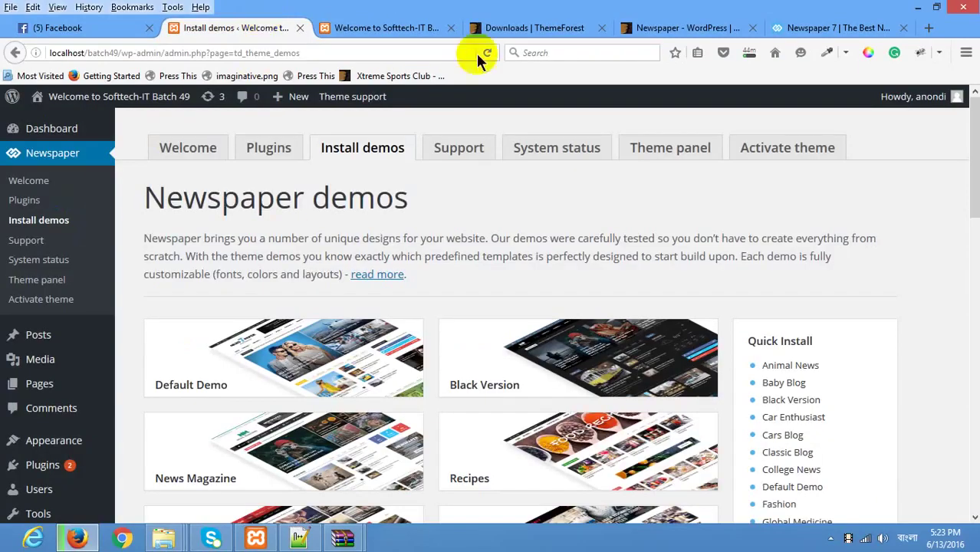
{"action": "mouse_move", "coordinate": [62, 352]}
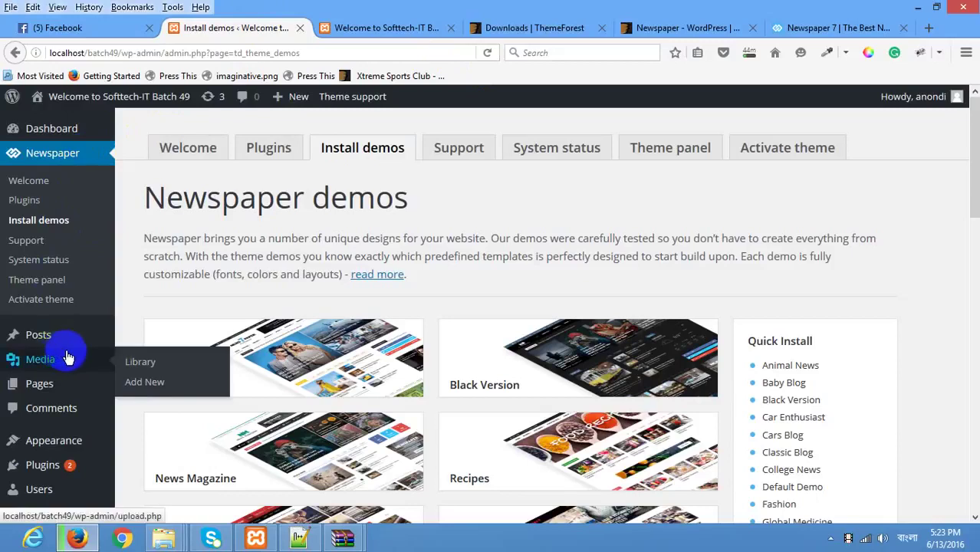
{"action": "scroll", "coordinate": [67, 357], "scroll_direction": "down", "scroll_amount": 3}
{"action": "mouse_move", "coordinate": [52, 311]}
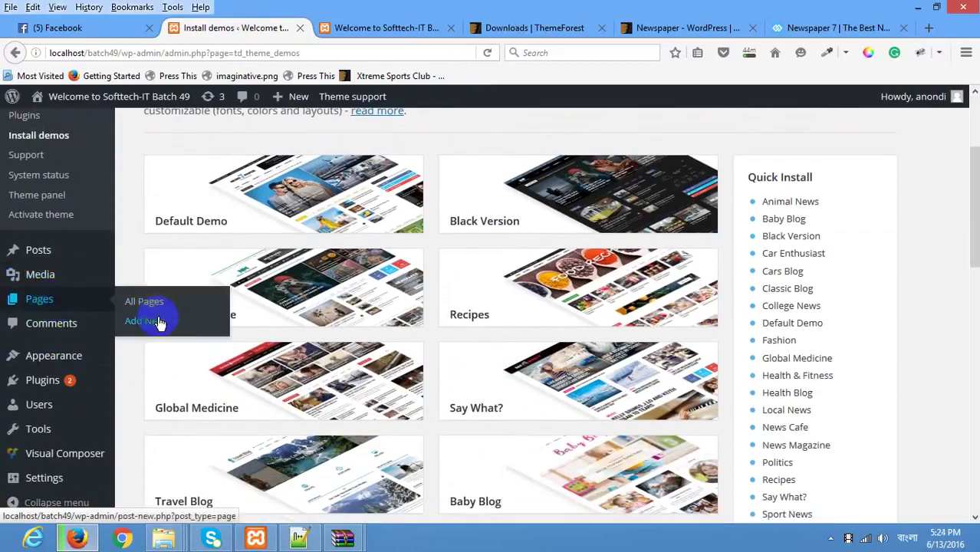
{"action": "left_click", "coordinate": [159, 322]}
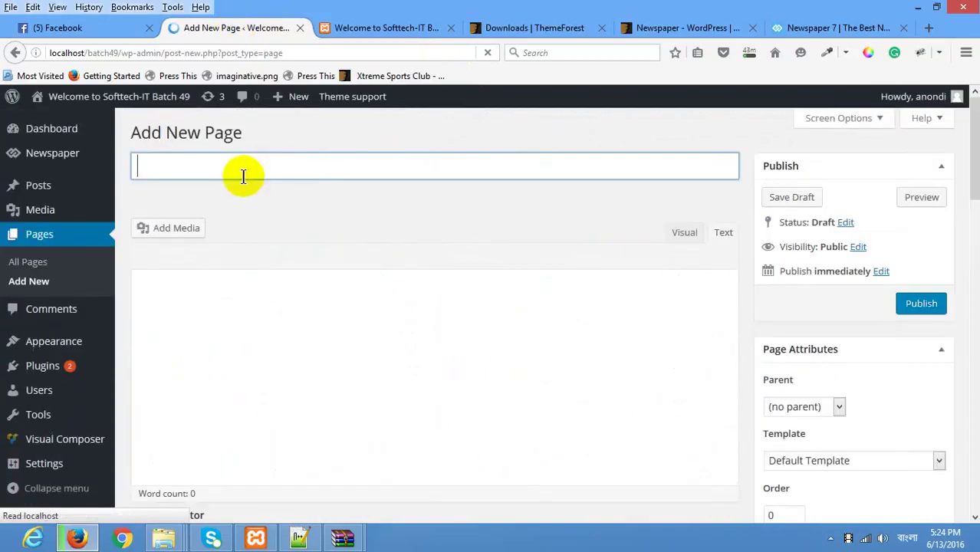
{"action": "type", "text": "Home"}
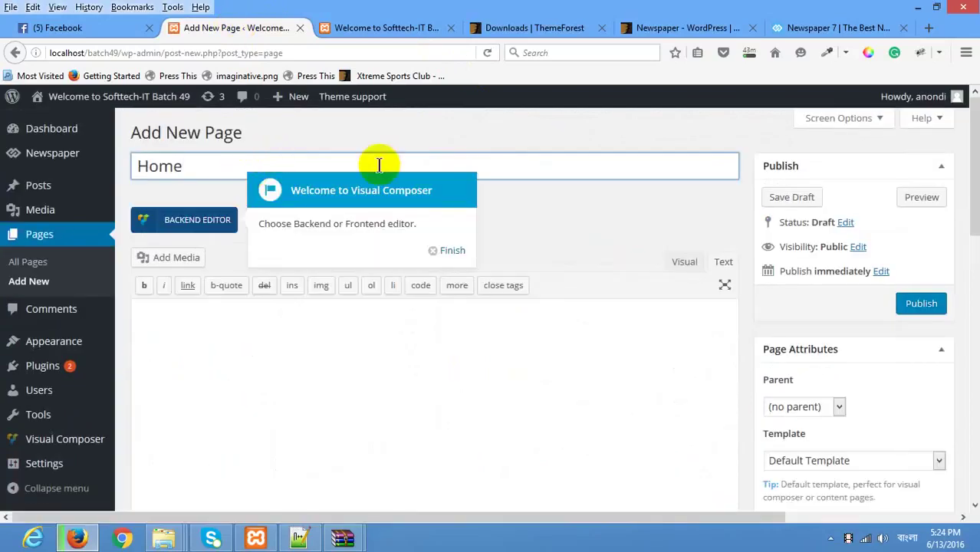
{"action": "left_click", "coordinate": [909, 302]}
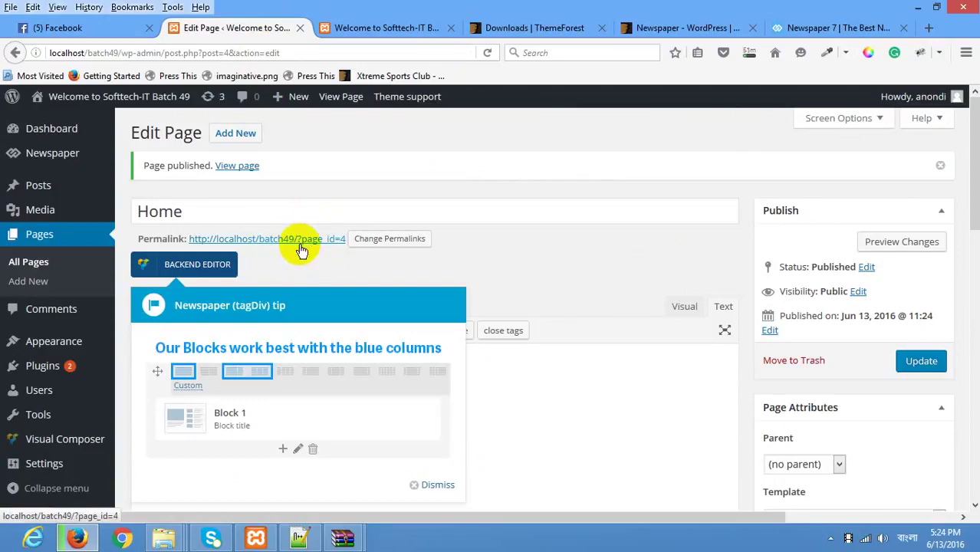
Set the site's permalink structure to Post name and save the permalink settings
{"action": "scroll", "coordinate": [285, 250], "scroll_direction": "down", "scroll_amount": 5}
{"action": "mouse_move", "coordinate": [55, 461]}
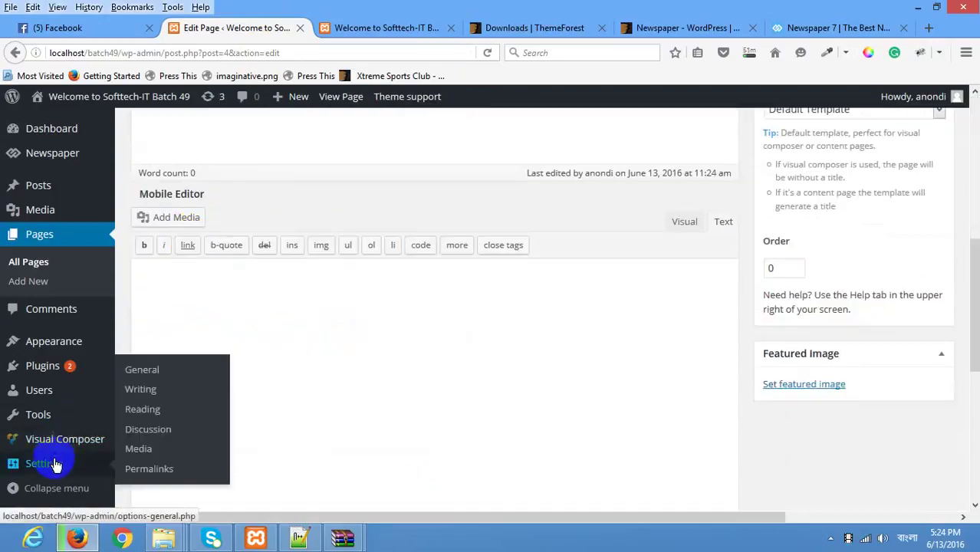
{"action": "left_click", "coordinate": [148, 468]}
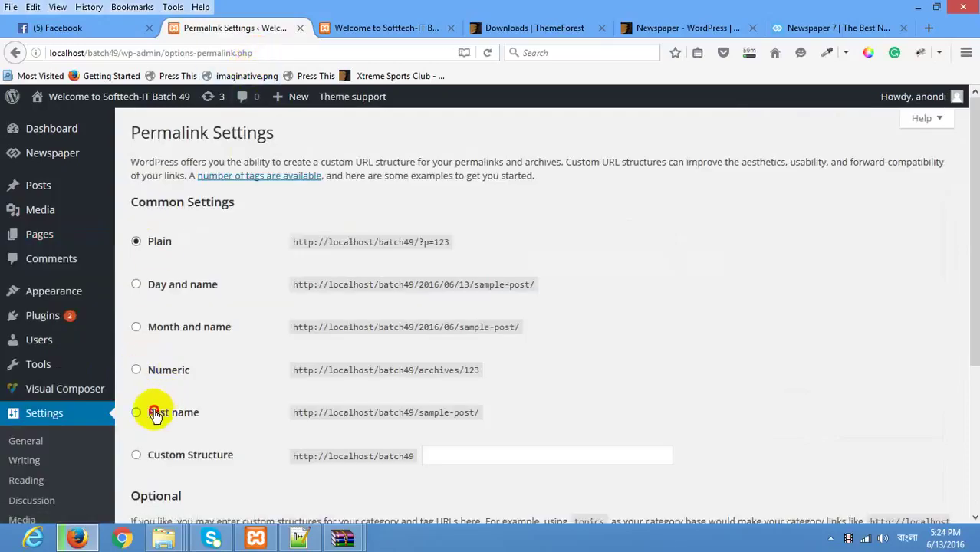
{"action": "left_click", "coordinate": [154, 414]}
{"action": "scroll", "coordinate": [263, 285], "scroll_direction": "down", "scroll_amount": 3}
{"action": "left_click", "coordinate": [193, 452]}
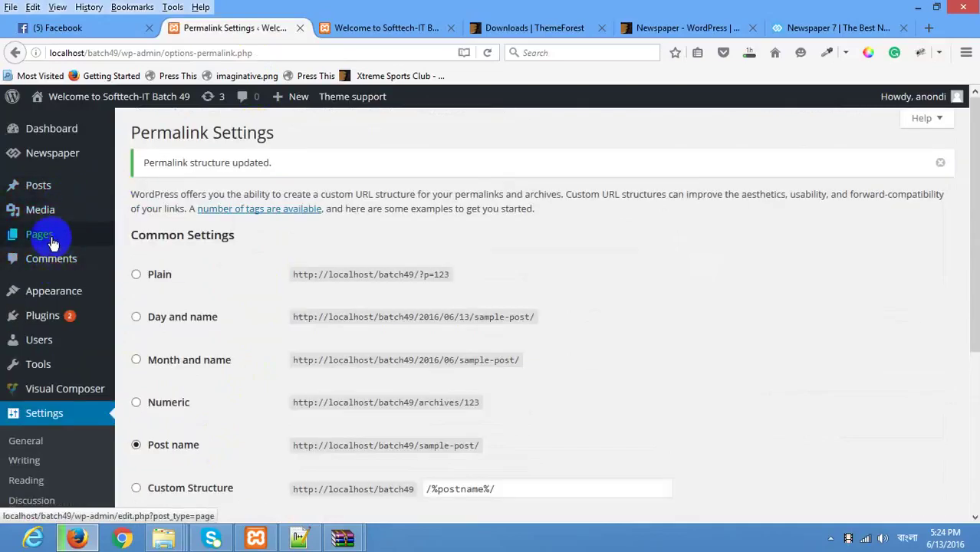
Reopen the Home page for editing from the list of all pages and check its permalink
{"action": "mouse_move", "coordinate": [44, 235]}
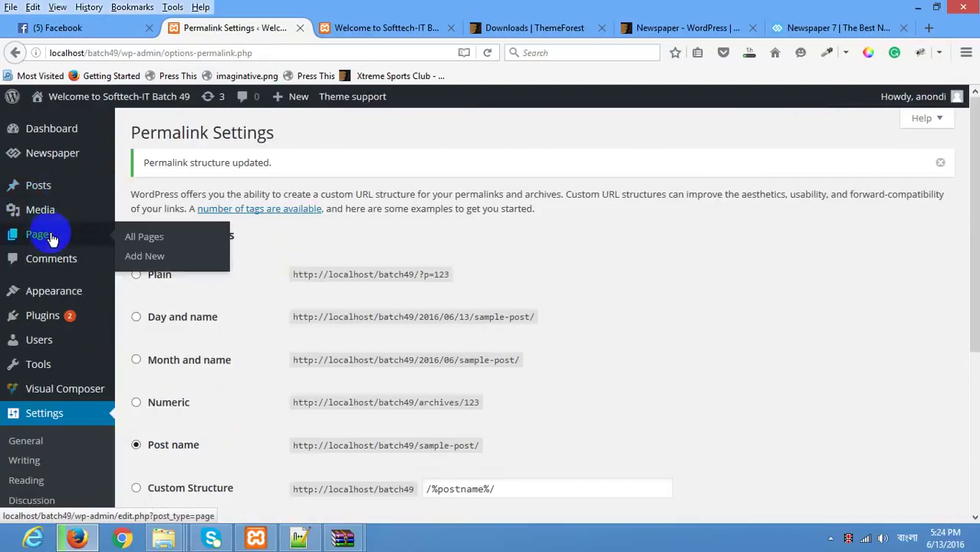
{"action": "left_click", "coordinate": [151, 235]}
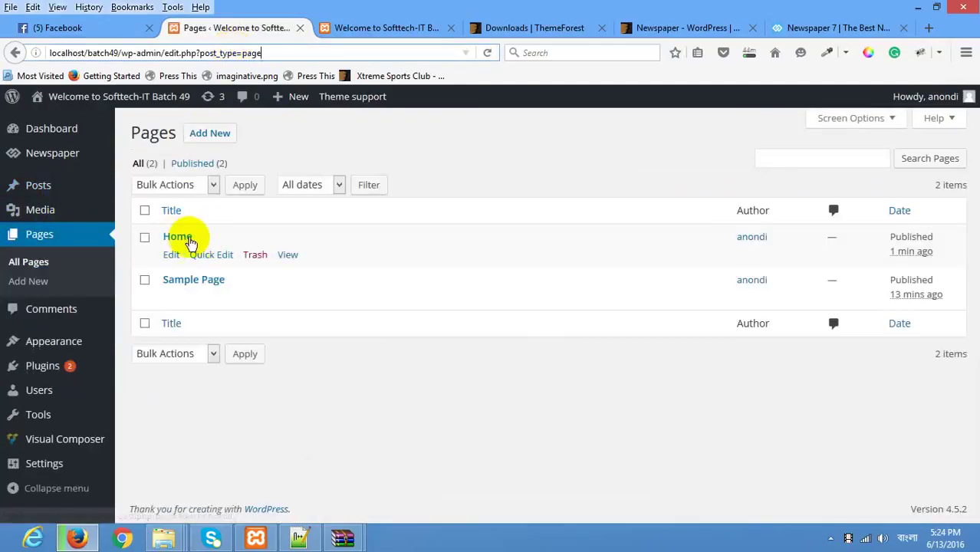
{"action": "left_click", "coordinate": [171, 210]}
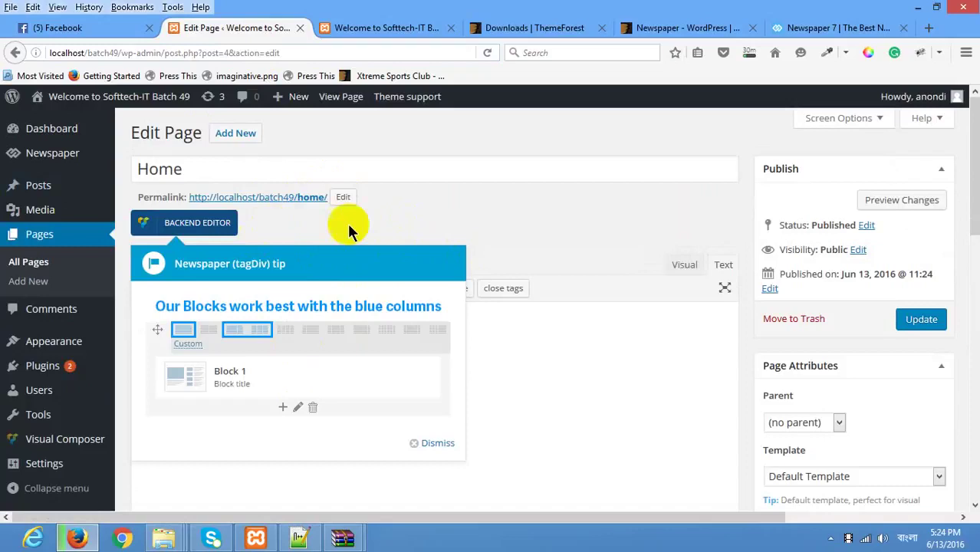
{"action": "scroll", "coordinate": [404, 222], "scroll_direction": "down", "scroll_amount": 3}
{"action": "scroll", "coordinate": [430, 261], "scroll_direction": "up", "scroll_amount": 3}
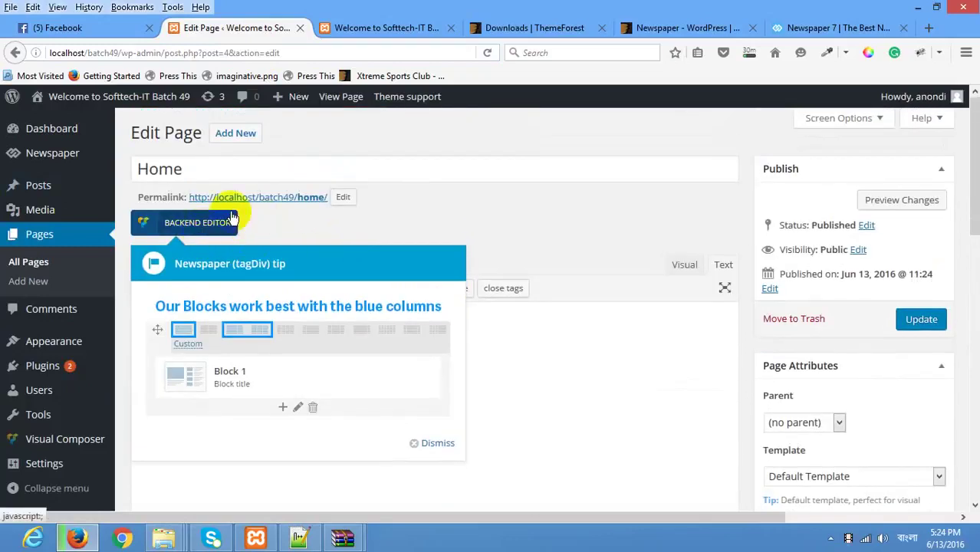
Compare the Home page editor with the live front page, and view the navigation menu on the Newspaper 7 demo site
{"action": "left_click", "coordinate": [391, 28]}
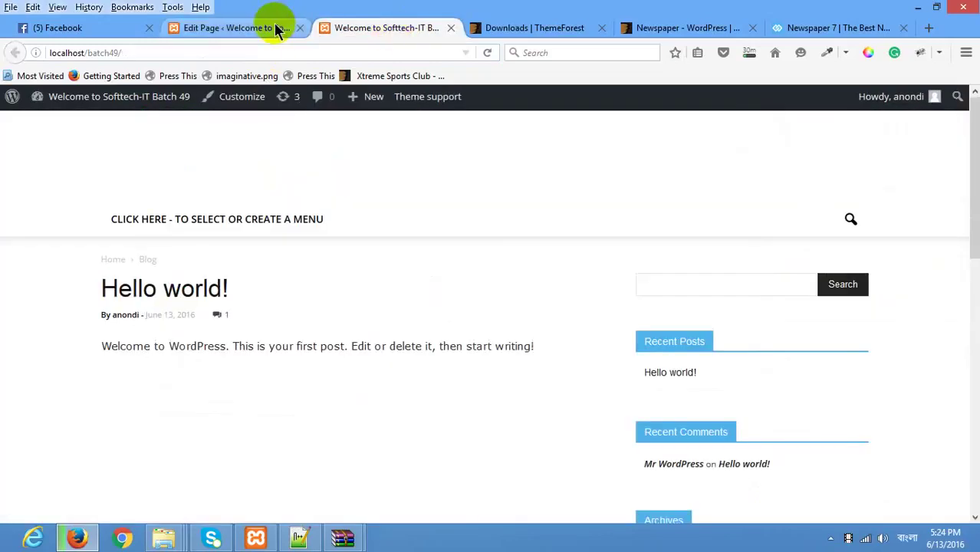
{"action": "left_click", "coordinate": [274, 28]}
{"action": "left_click", "coordinate": [376, 28]}
{"action": "left_click", "coordinate": [253, 31]}
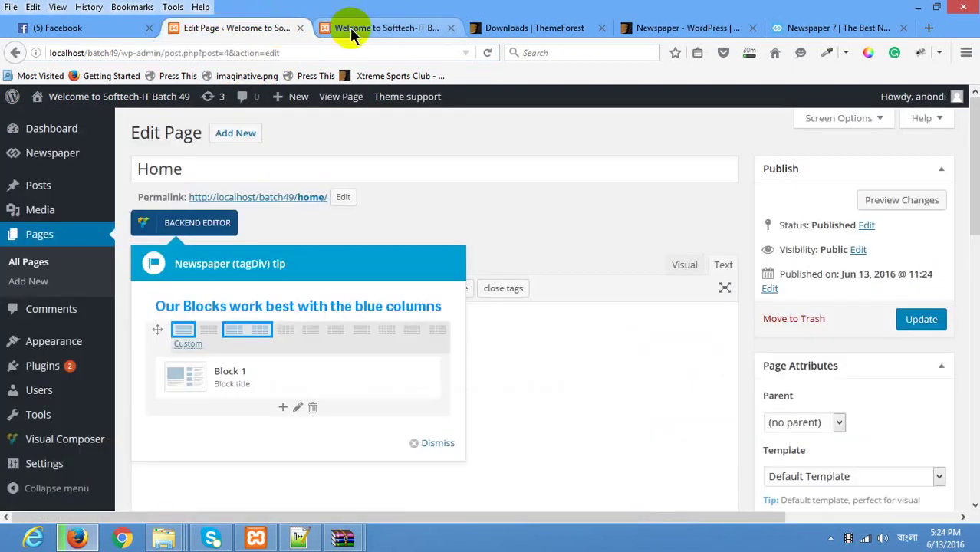
{"action": "left_click", "coordinate": [350, 27]}
{"action": "left_click", "coordinate": [277, 27]}
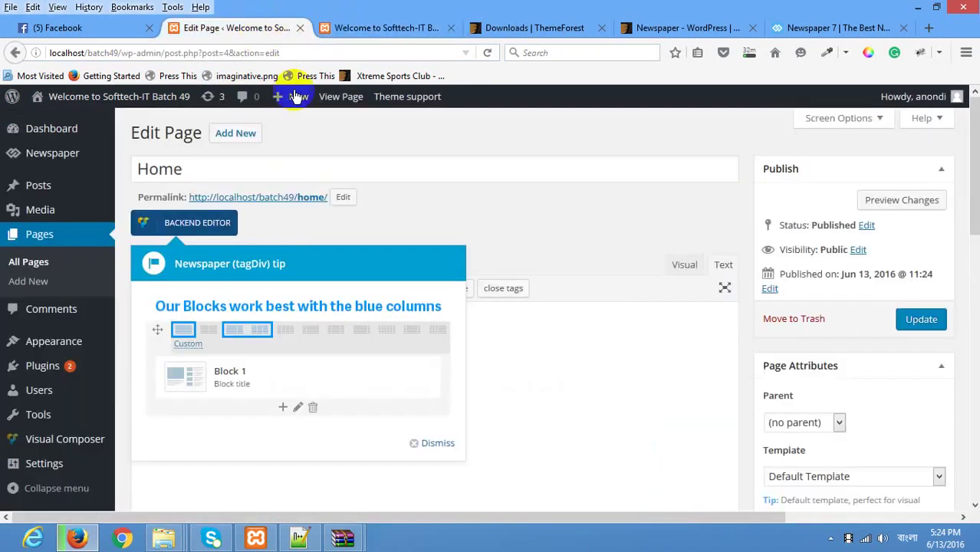
{"action": "left_click", "coordinate": [554, 31]}
{"action": "left_click", "coordinate": [813, 27]}
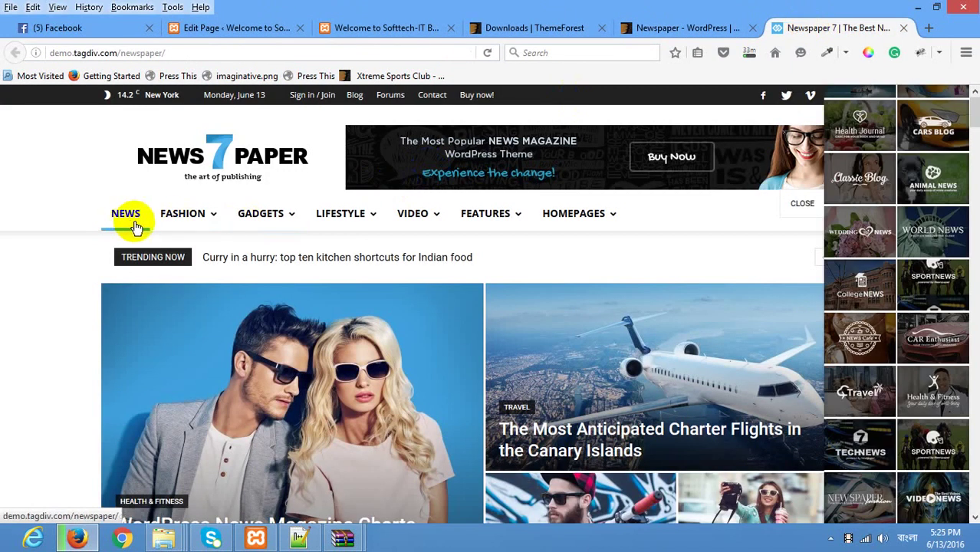
Return to the Home page editor, add a new page titled About Us and save it as a draft
{"action": "left_click", "coordinate": [226, 28]}
{"action": "left_click", "coordinate": [236, 134]}
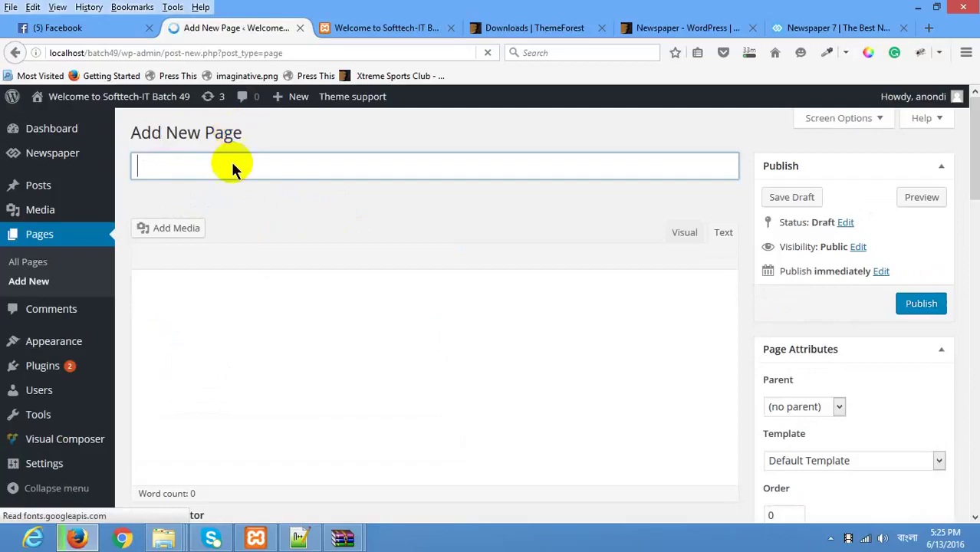
{"action": "type", "text": "Abou"}
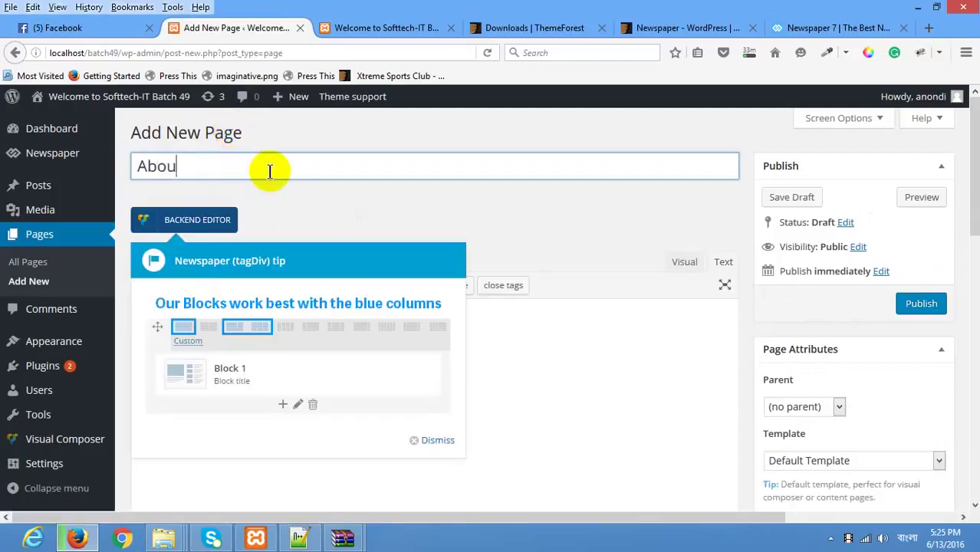
{"action": "type", "text": "t Us"}
{"action": "key", "text": "Return"}
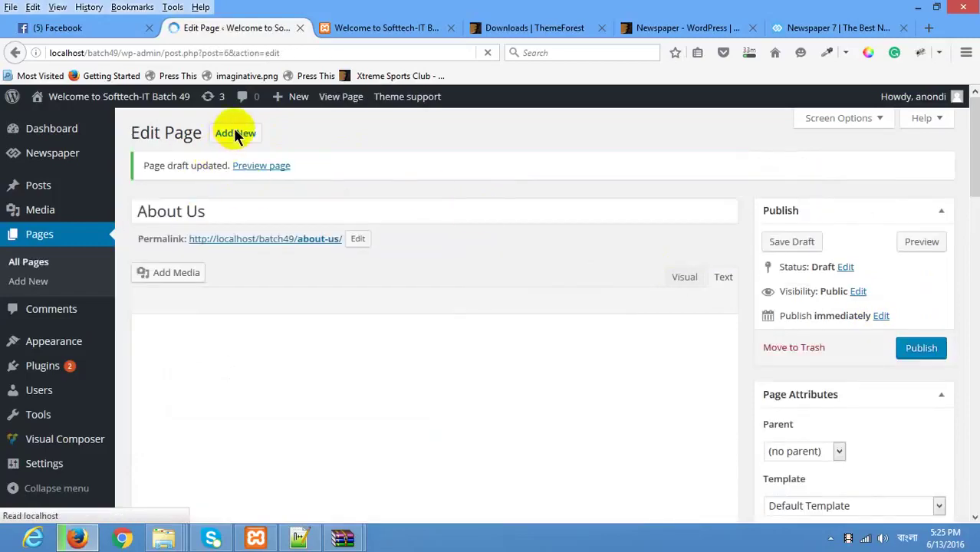
Add a new page titled Blog as a draft, and add another titled Contact Us and publish it
{"action": "left_click", "coordinate": [238, 134]}
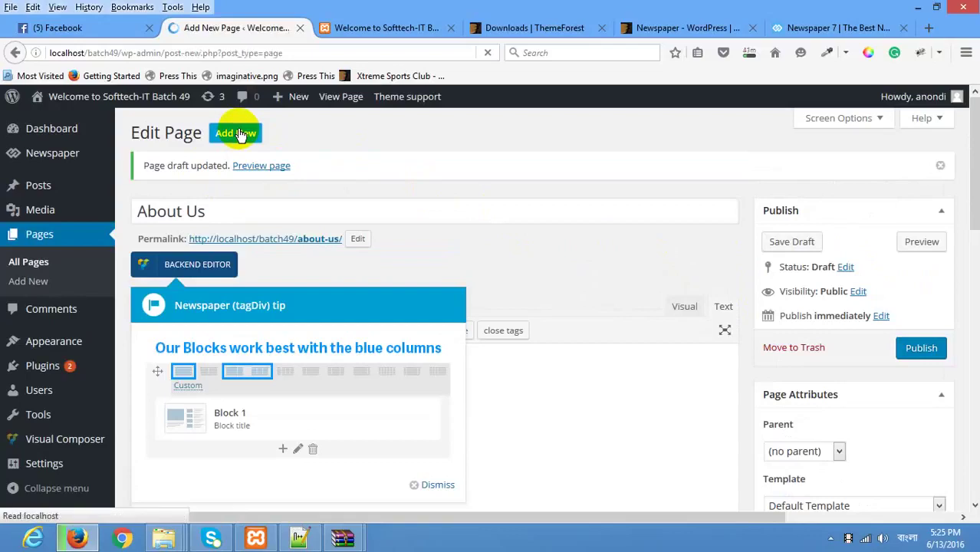
{"action": "type", "text": "Blog"}
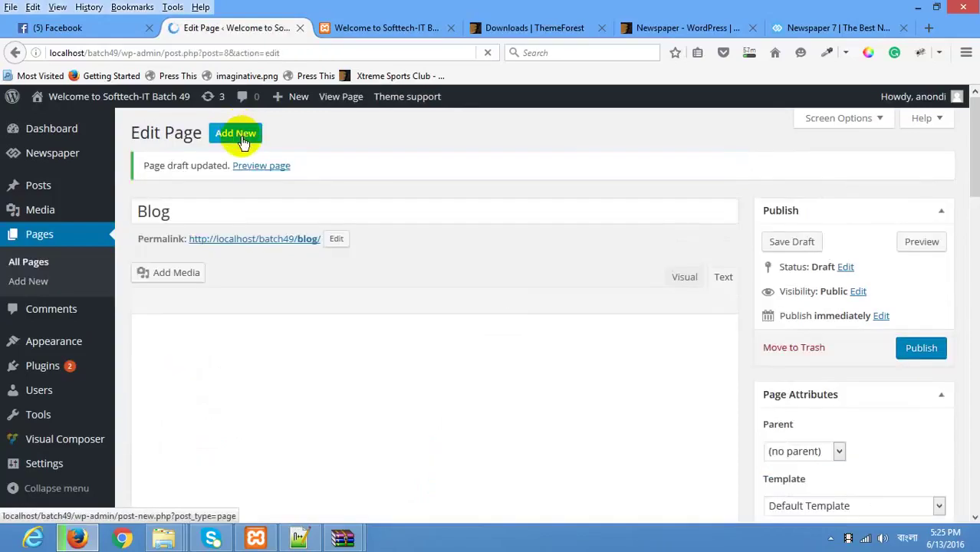
{"action": "left_click", "coordinate": [237, 135]}
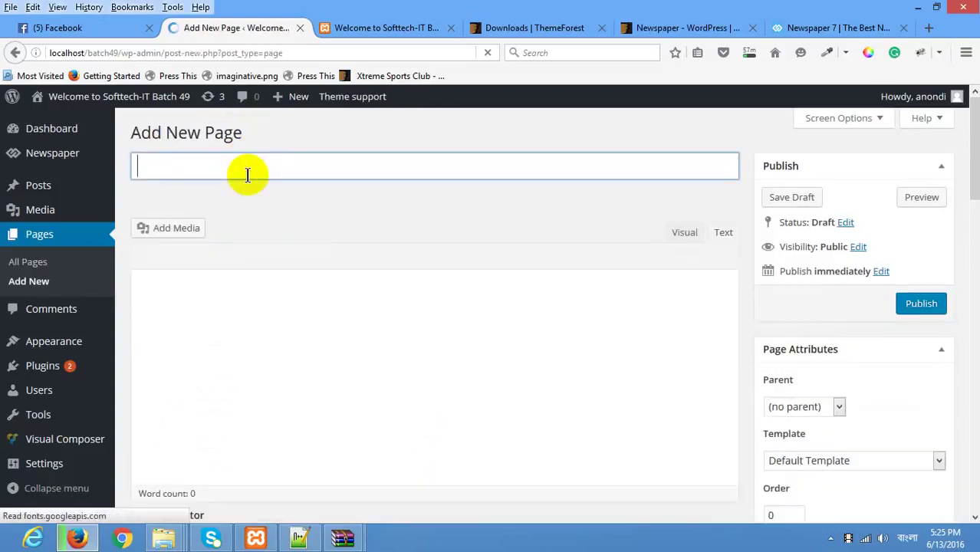
{"action": "type", "text": "CO"}
{"action": "key", "text": "BackSpace"}
{"action": "key", "text": "BackSpace"}
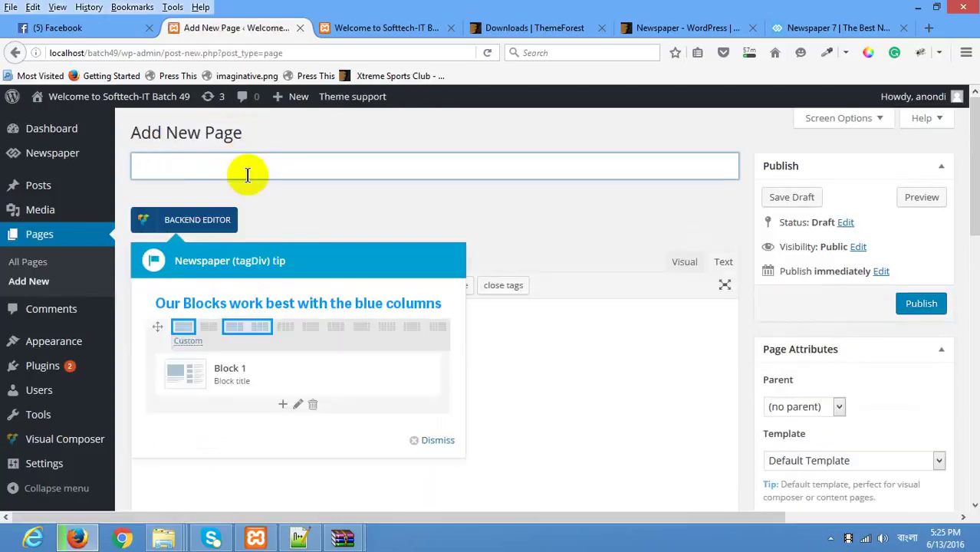
{"action": "type", "text": "Contact "}
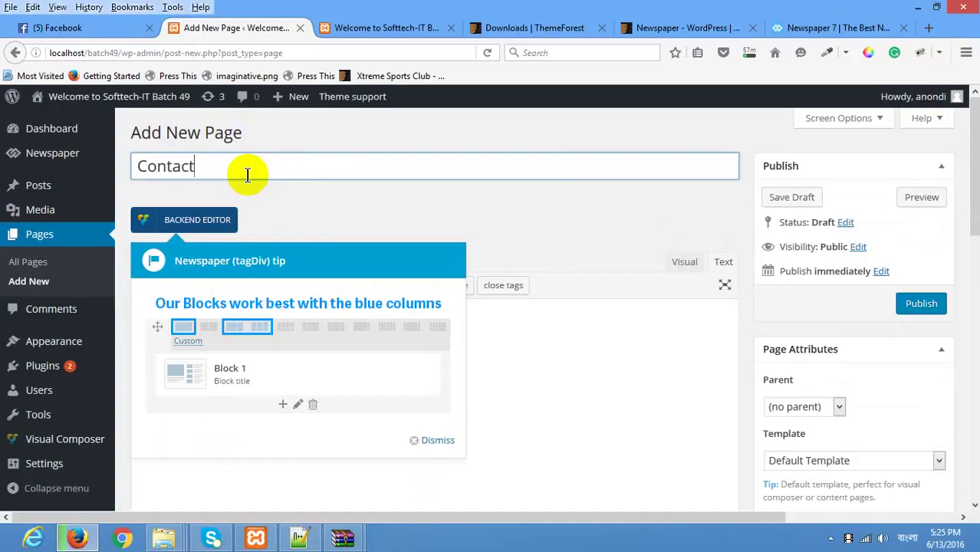
{"action": "type", "text": "Us"}
{"action": "left_click", "coordinate": [919, 304]}
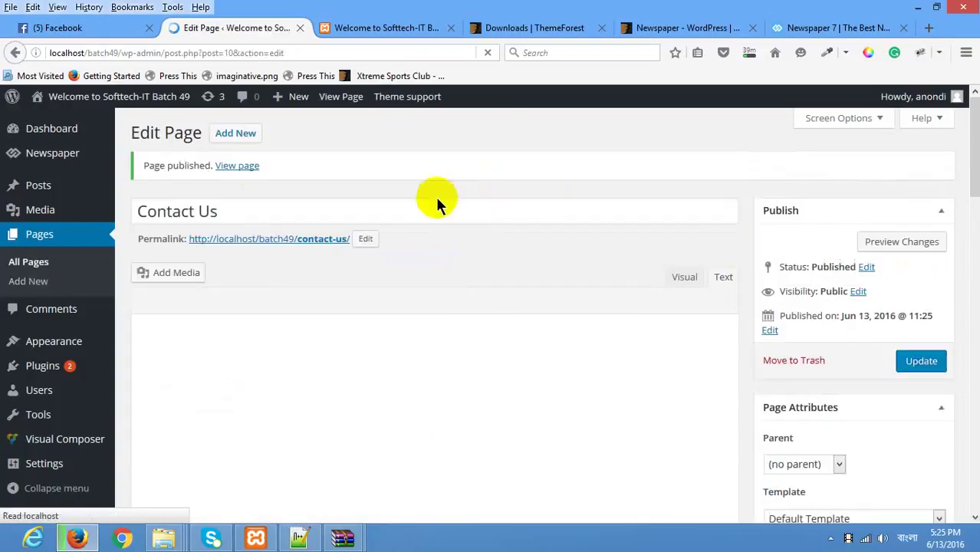
Review the list of all pages and create a navigation menu named Main Menu
{"action": "left_click", "coordinate": [44, 272]}
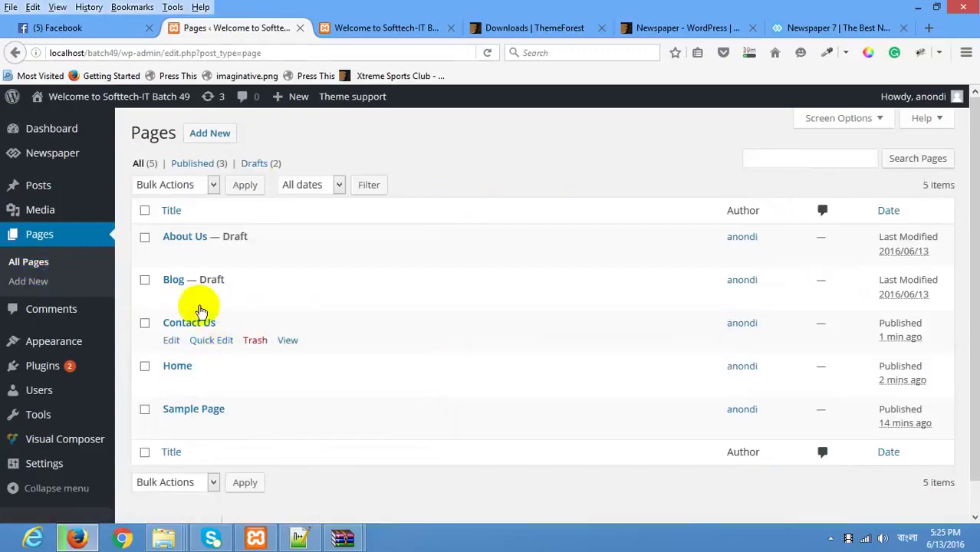
{"action": "scroll", "coordinate": [63, 331], "scroll_direction": "down", "scroll_amount": 1}
{"action": "mouse_move", "coordinate": [48, 340]}
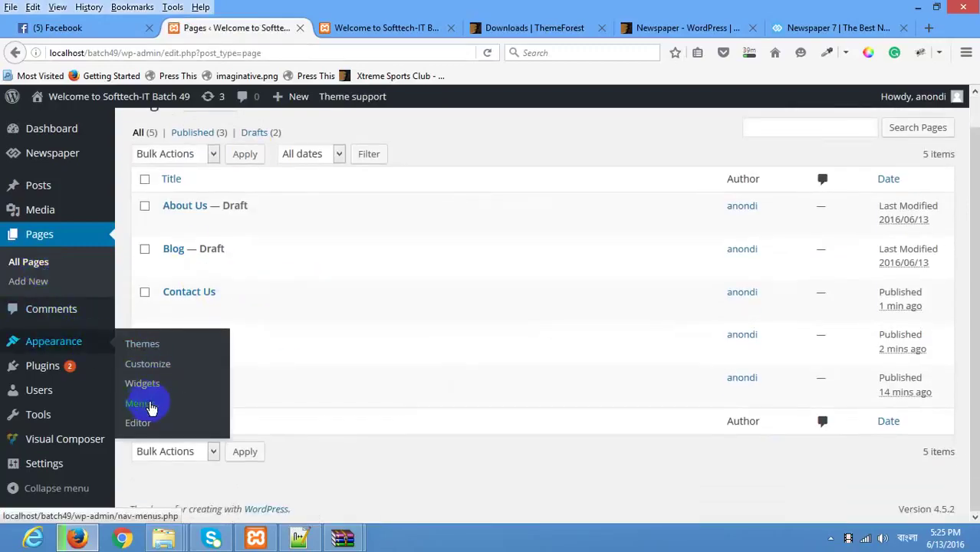
{"action": "left_click", "coordinate": [150, 408]}
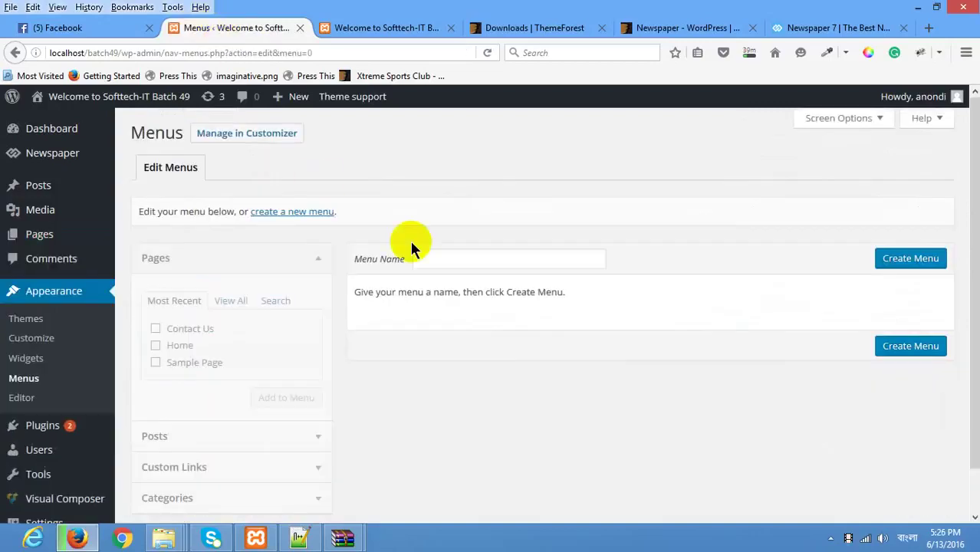
{"action": "left_click", "coordinate": [472, 266]}
{"action": "type", "text": "M"}
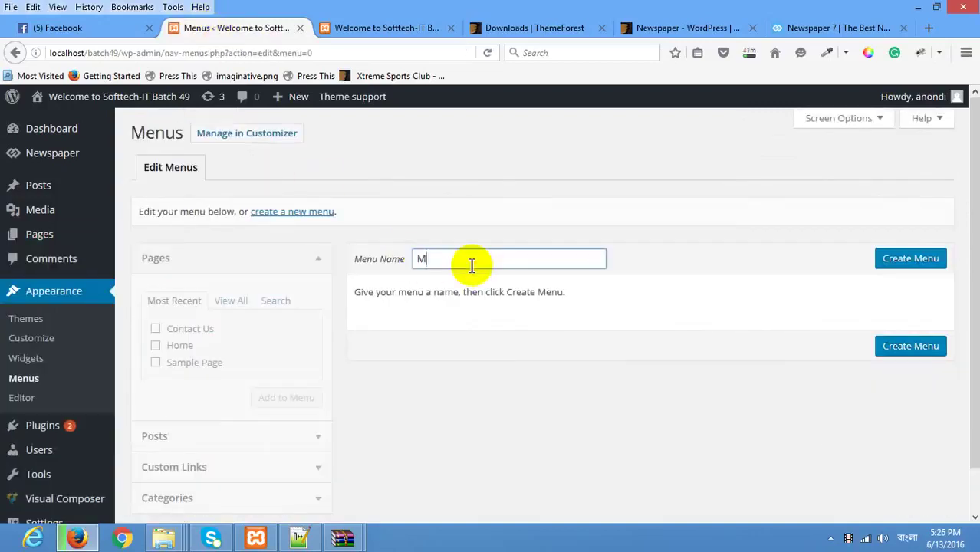
{"action": "type", "text": "ain Menu"}
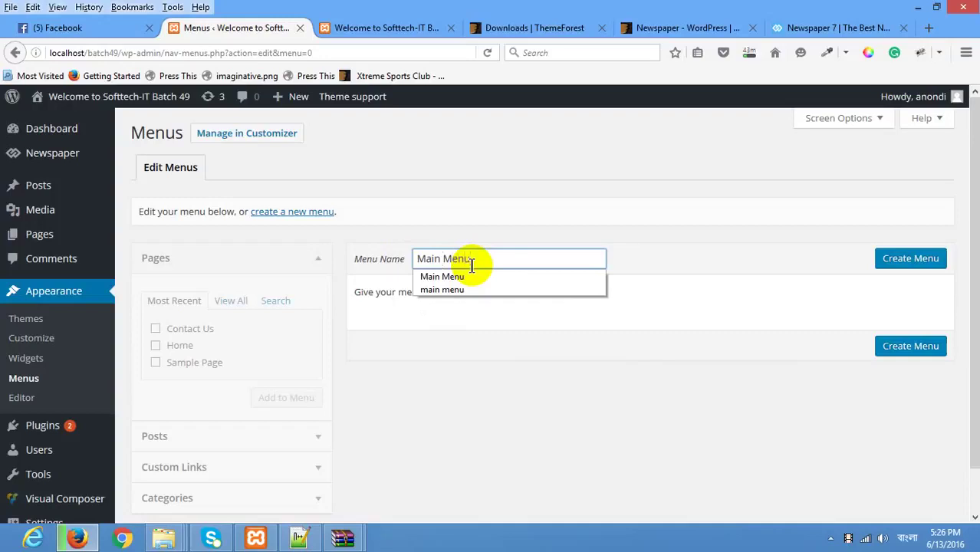
{"action": "left_click", "coordinate": [10, 56]}
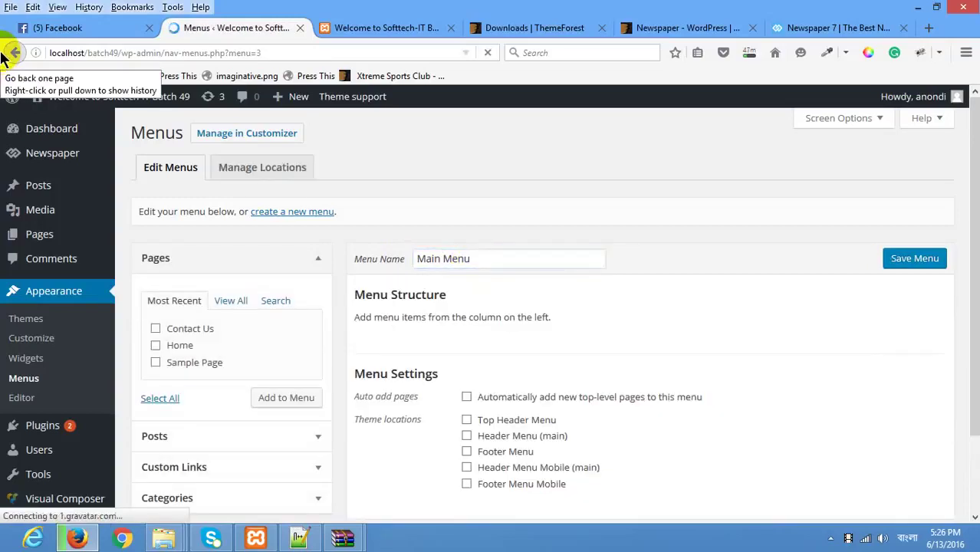
Add the Home and Contact Us pages to Main Menu
{"action": "scroll", "coordinate": [127, 178], "scroll_direction": "down", "scroll_amount": 2}
{"action": "left_click", "coordinate": [179, 260]}
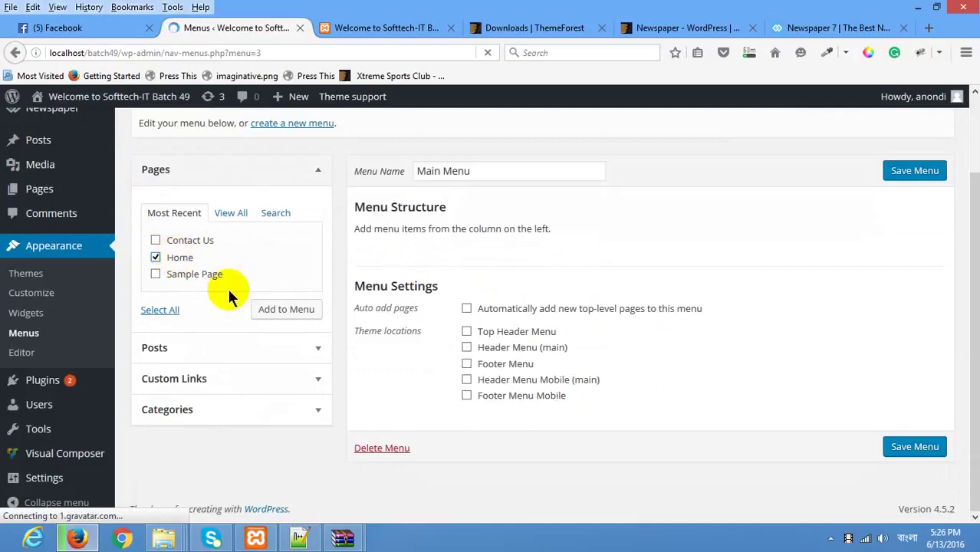
{"action": "left_click", "coordinate": [289, 317]}
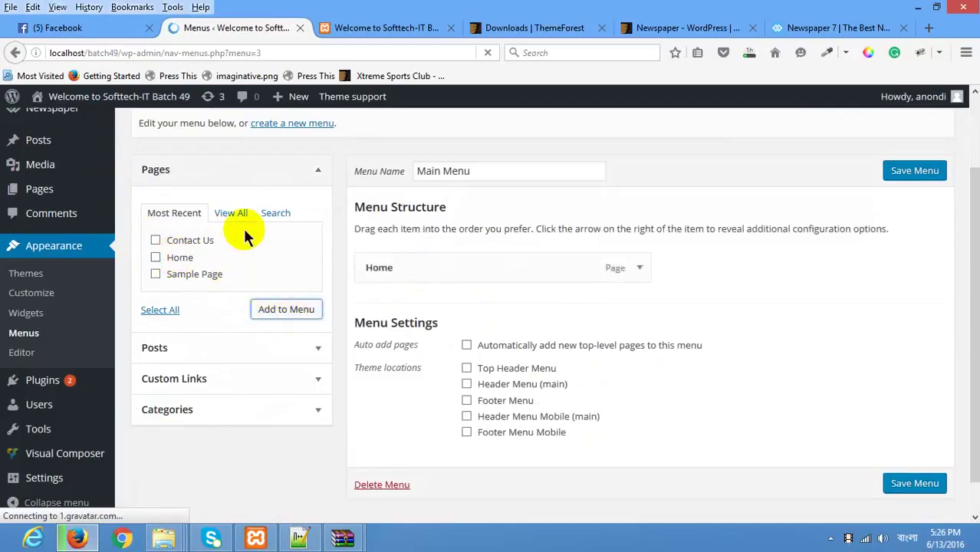
{"action": "left_click", "coordinate": [170, 241]}
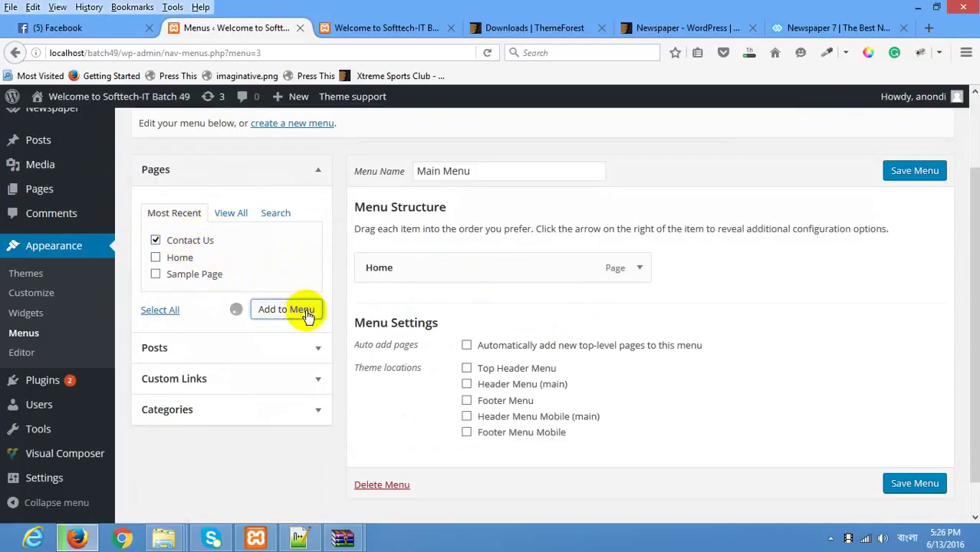
{"action": "left_click", "coordinate": [232, 213]}
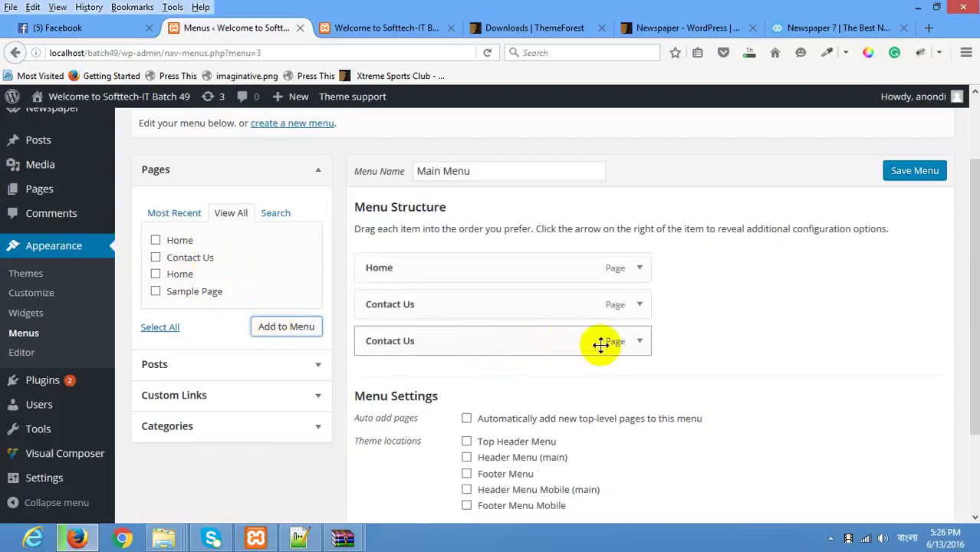
Remove the duplicate Contact Us item from the menu structure
{"action": "left_click", "coordinate": [637, 343]}
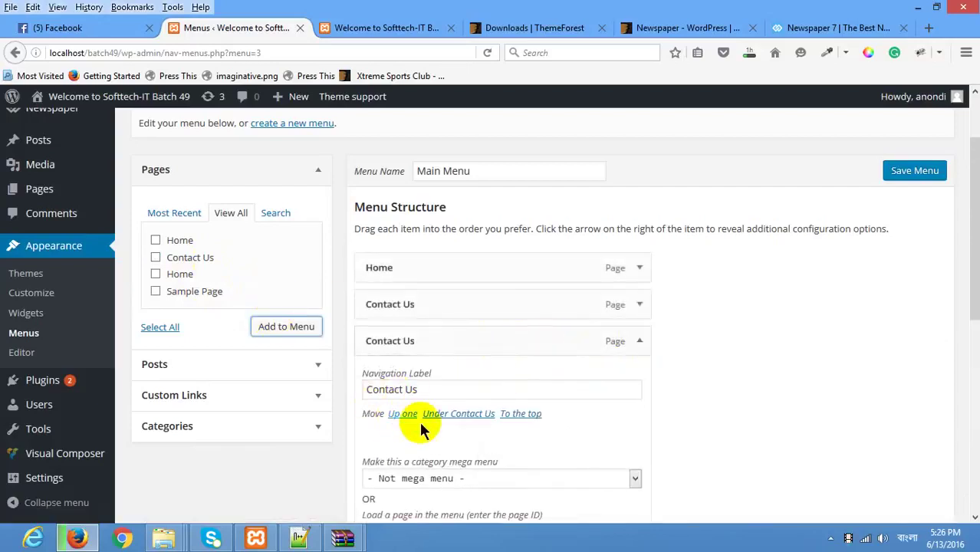
{"action": "scroll", "coordinate": [380, 430], "scroll_direction": "down", "scroll_amount": 5}
{"action": "double_click", "coordinate": [381, 399]}
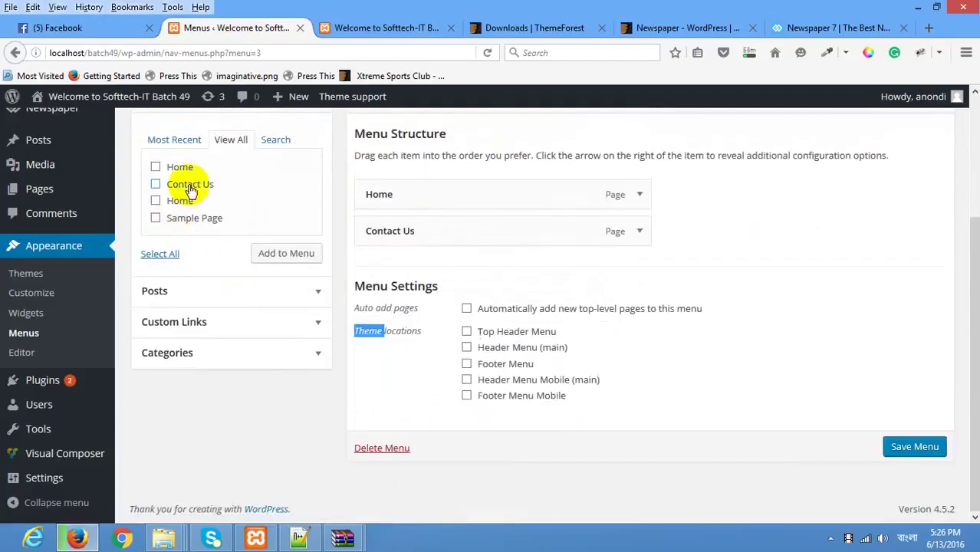
Add Sample Page to the menu, place Contact Us below it and save Main Menu
{"action": "left_click", "coordinate": [196, 217]}
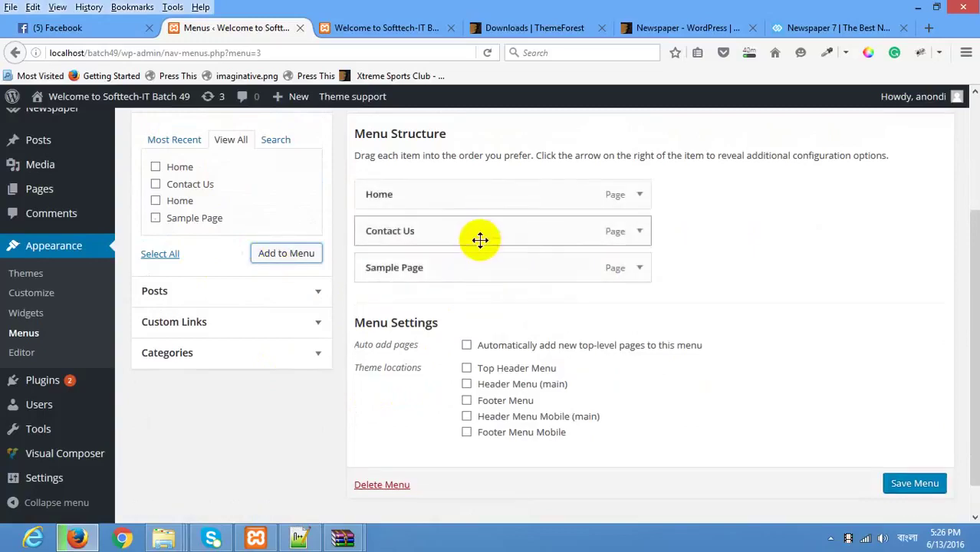
{"action": "left_click_drag", "start_coordinate": [477, 240], "coordinate": [575, 271]}
{"action": "left_click", "coordinate": [929, 476]}
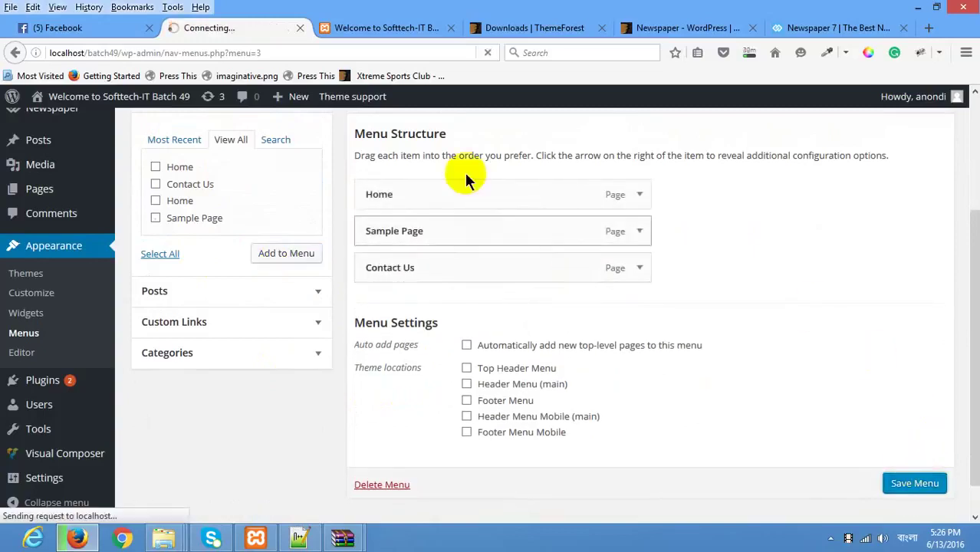
Check the site's front page for the menu and review the theme locations in the menu settings
{"action": "left_click", "coordinate": [381, 35]}
{"action": "right_click", "coordinate": [353, 141]}
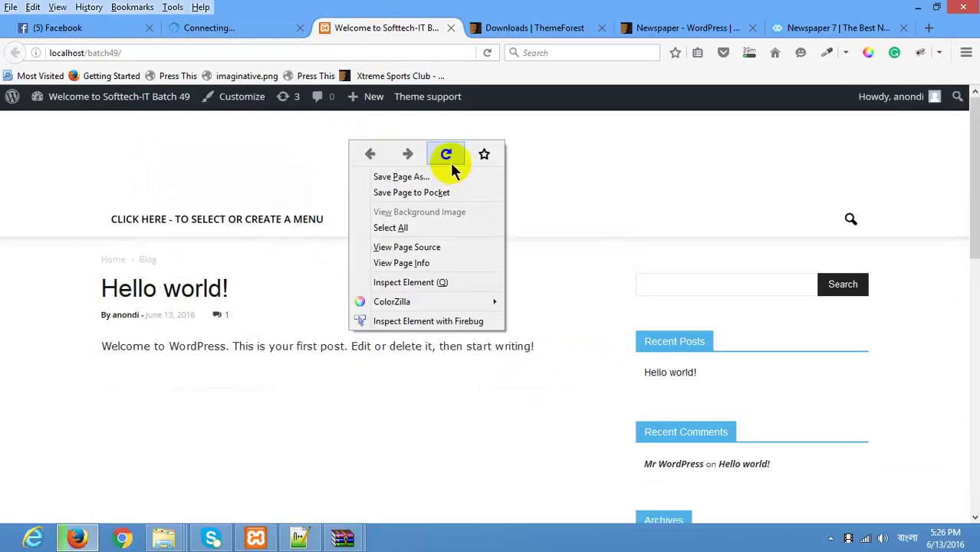
{"action": "left_click", "coordinate": [274, 32]}
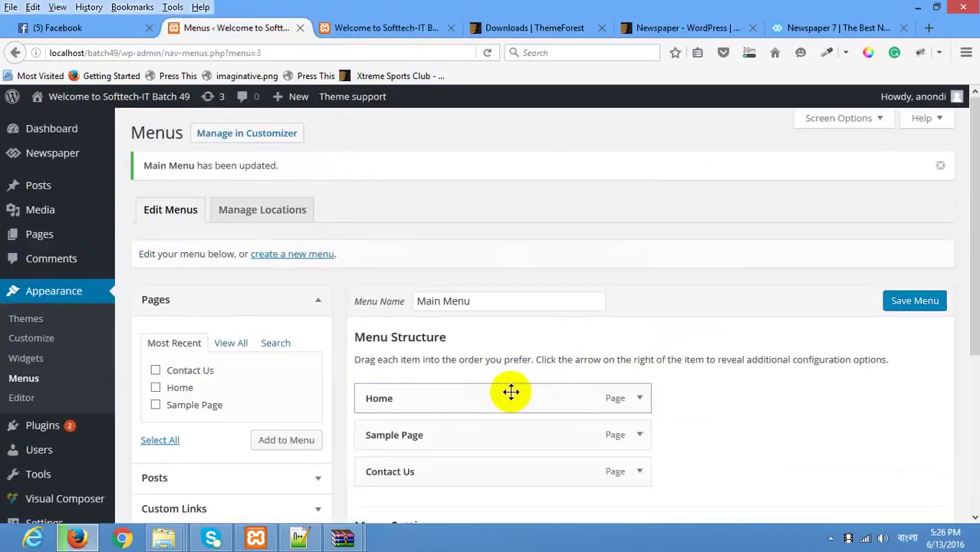
{"action": "scroll", "coordinate": [495, 349], "scroll_direction": "down", "scroll_amount": 5}
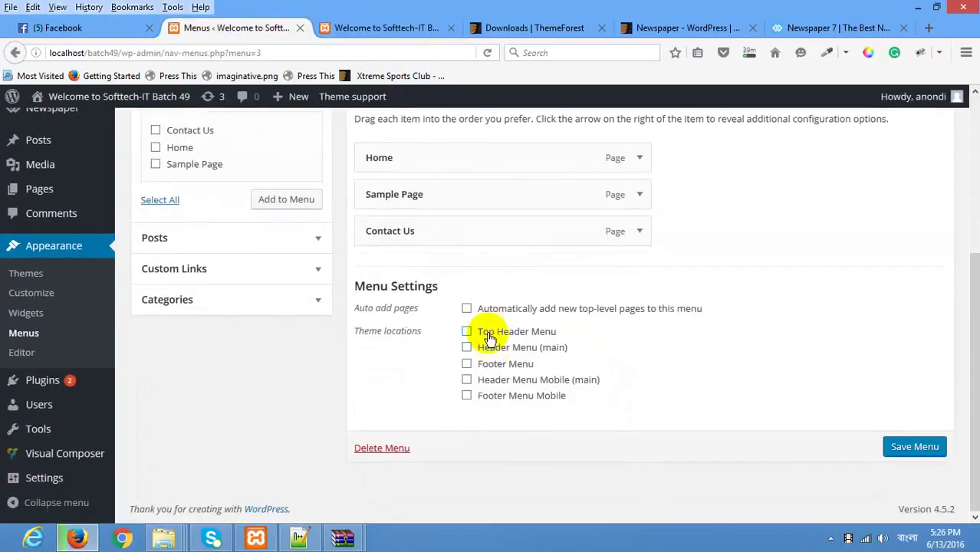
Close the ThemeForest Newspaper item page and place the Newspaper 7 demo tab beside the local site's tab to compare their headers
{"action": "left_click", "coordinate": [671, 27]}
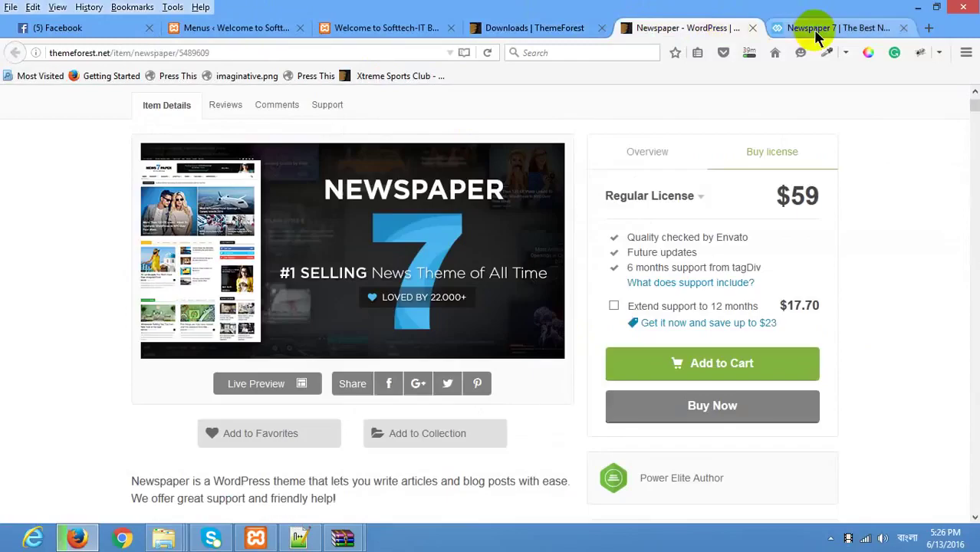
{"action": "left_click_drag", "start_coordinate": [798, 25], "coordinate": [414, 28]}
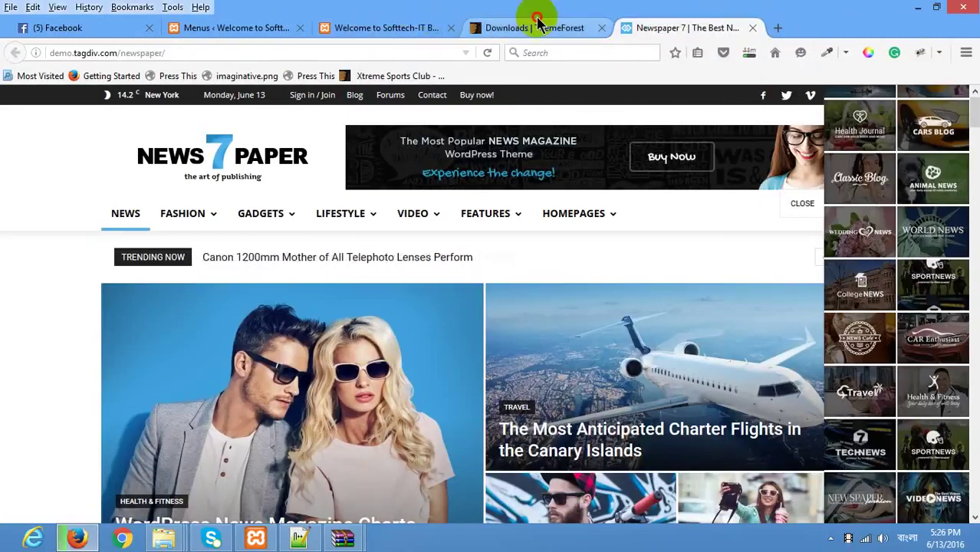
{"action": "left_click", "coordinate": [540, 26]}
{"action": "left_click", "coordinate": [419, 28]}
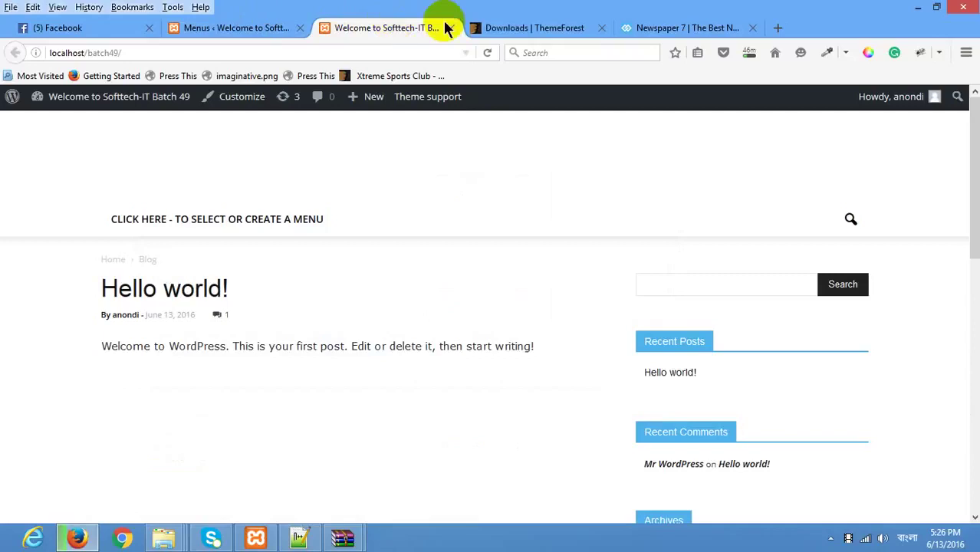
{"action": "left_click", "coordinate": [526, 27]}
{"action": "left_click", "coordinate": [405, 27]}
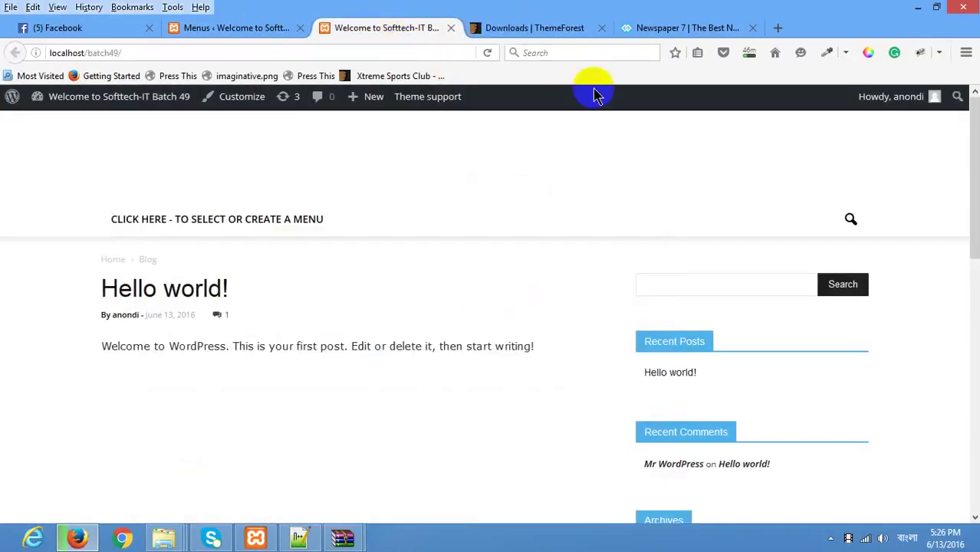
{"action": "left_click_drag", "start_coordinate": [694, 29], "coordinate": [431, 39]}
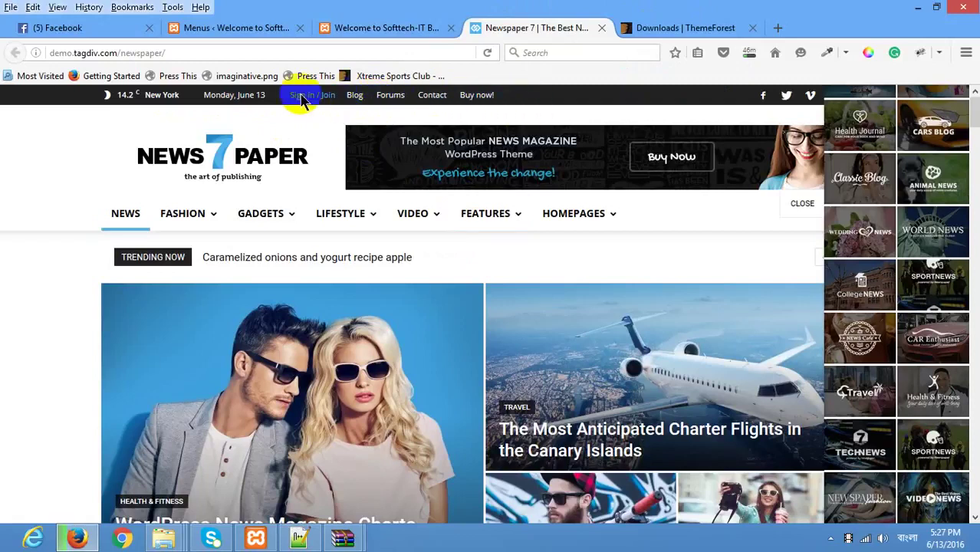
{"action": "mouse_move", "coordinate": [826, 92]}
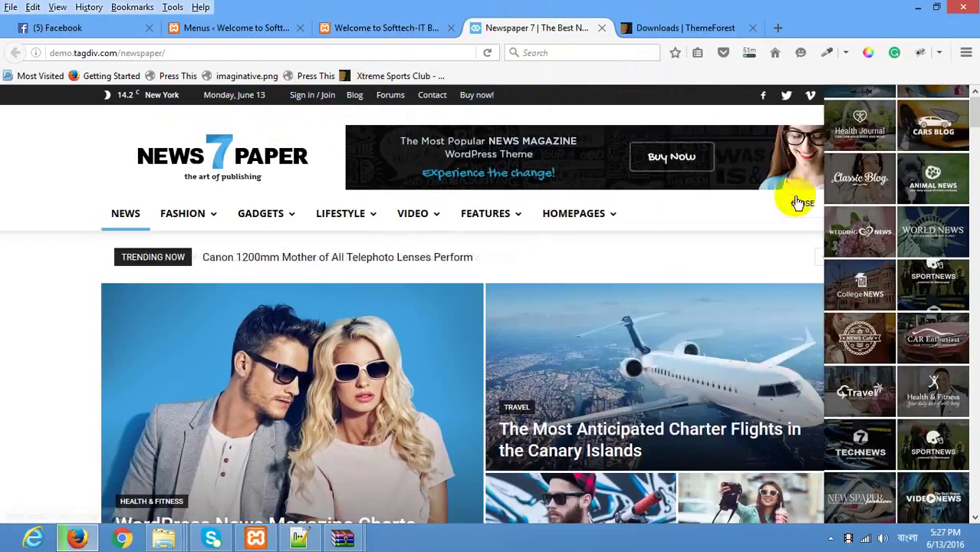
{"action": "left_click", "coordinate": [368, 29]}
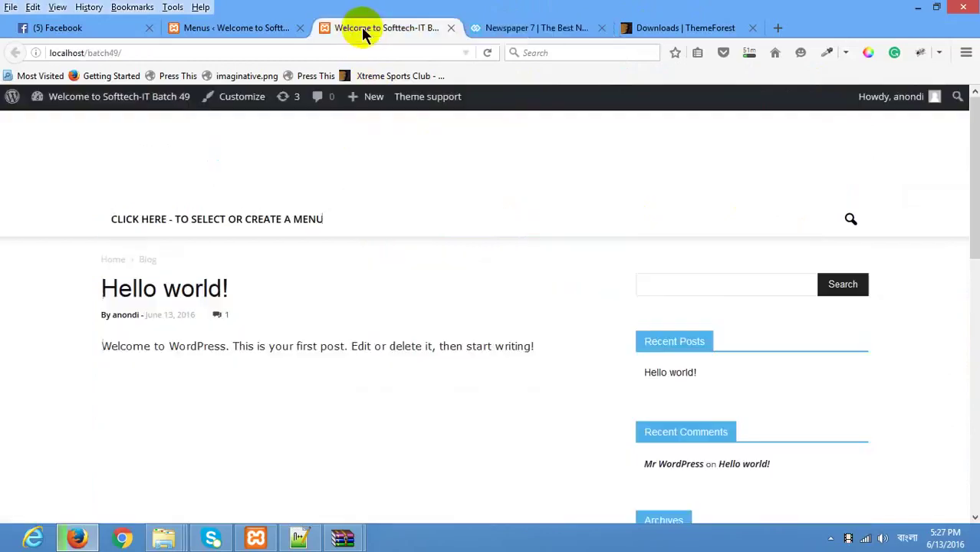
Assign Main Menu to the Top Header Menu theme location and save the menu
{"action": "left_click", "coordinate": [239, 28]}
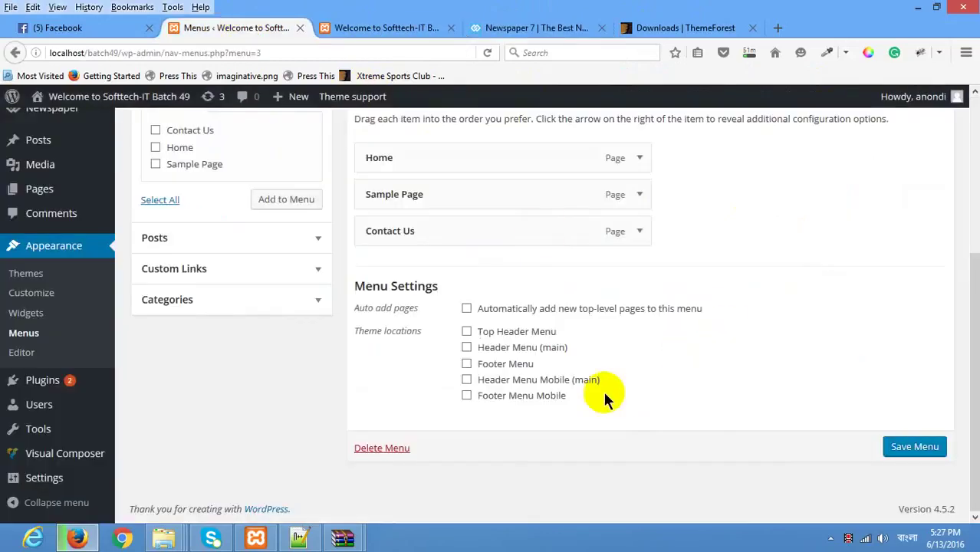
{"action": "left_click", "coordinate": [500, 337]}
{"action": "left_click", "coordinate": [914, 452]}
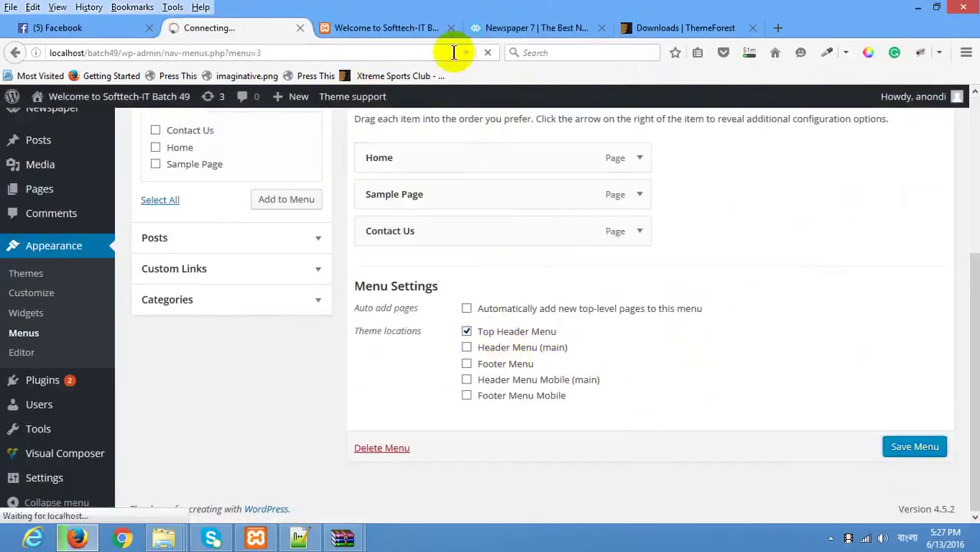
Reload the local site's front page and compare its header with the Newspaper 7 demo
{"action": "left_click", "coordinate": [421, 31]}
{"action": "right_click", "coordinate": [430, 136]}
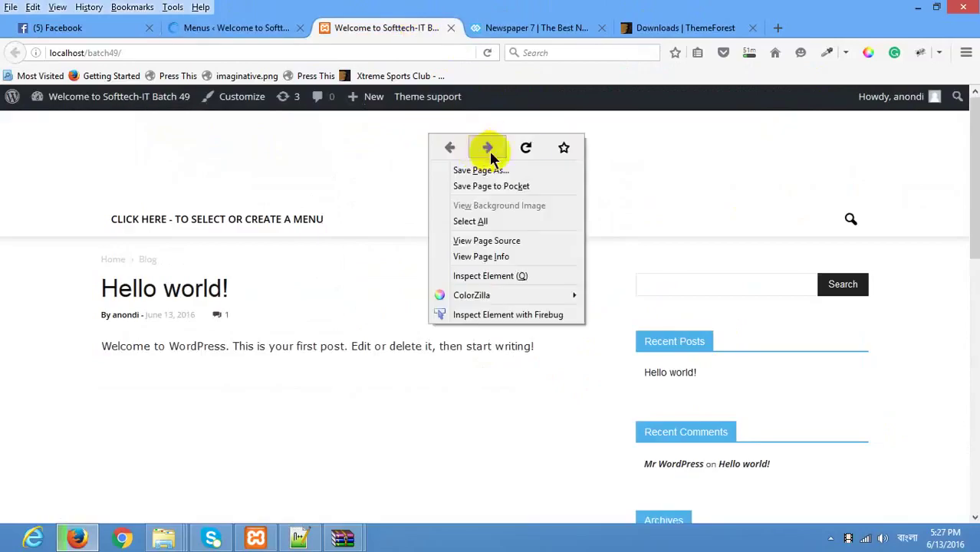
{"action": "left_click", "coordinate": [520, 149]}
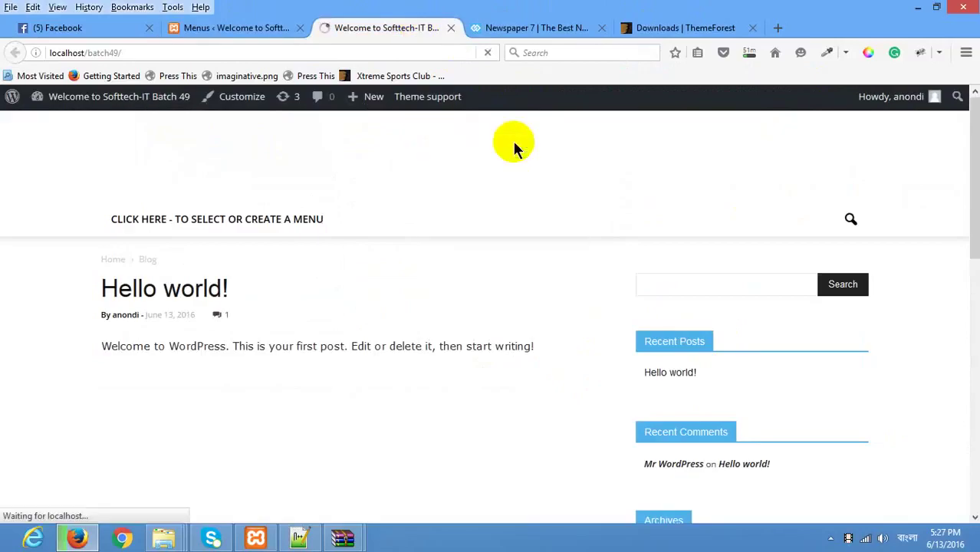
{"action": "left_click", "coordinate": [533, 28]}
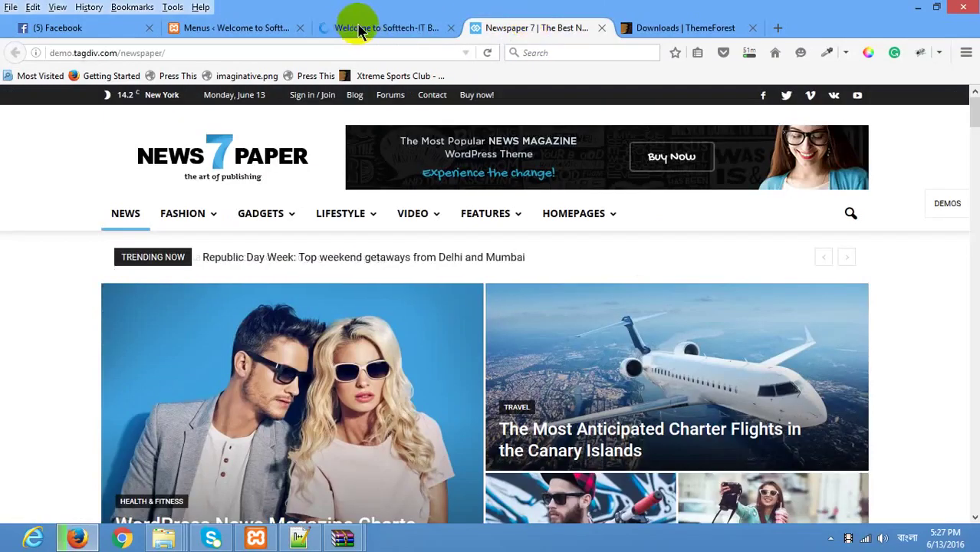
Compare the local site's header with the Newspaper 7 demo and review the theme locations assigned to Main Menu
{"action": "left_click", "coordinate": [369, 30]}
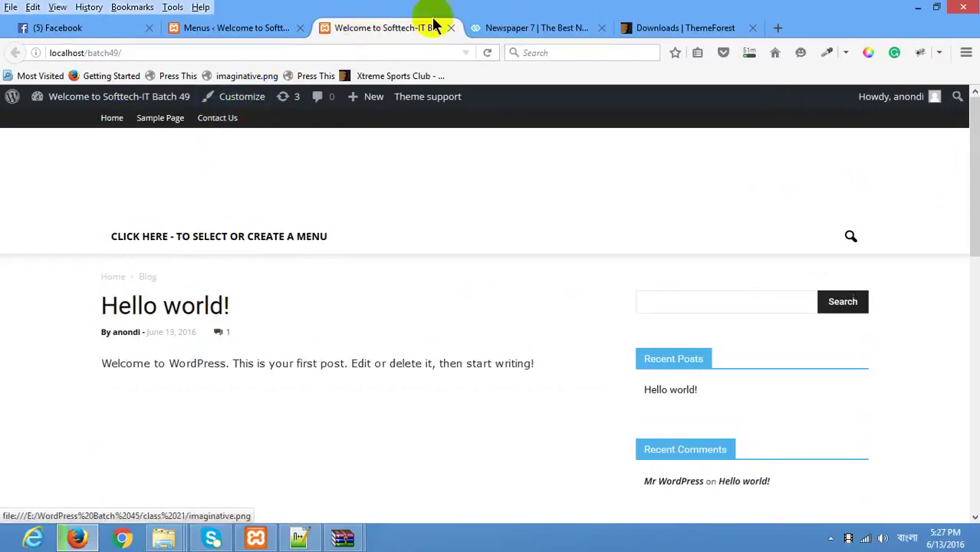
{"action": "left_click", "coordinate": [510, 27]}
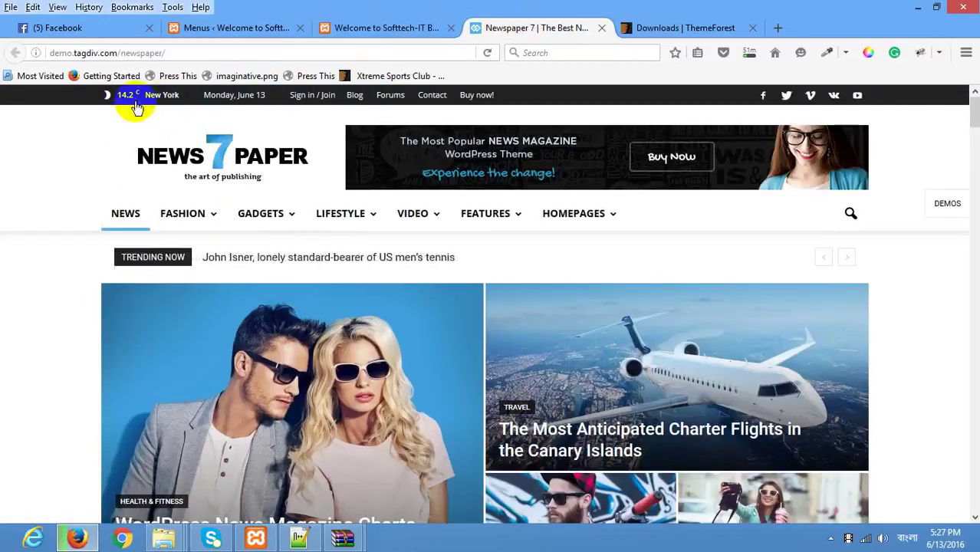
{"action": "left_click", "coordinate": [267, 28]}
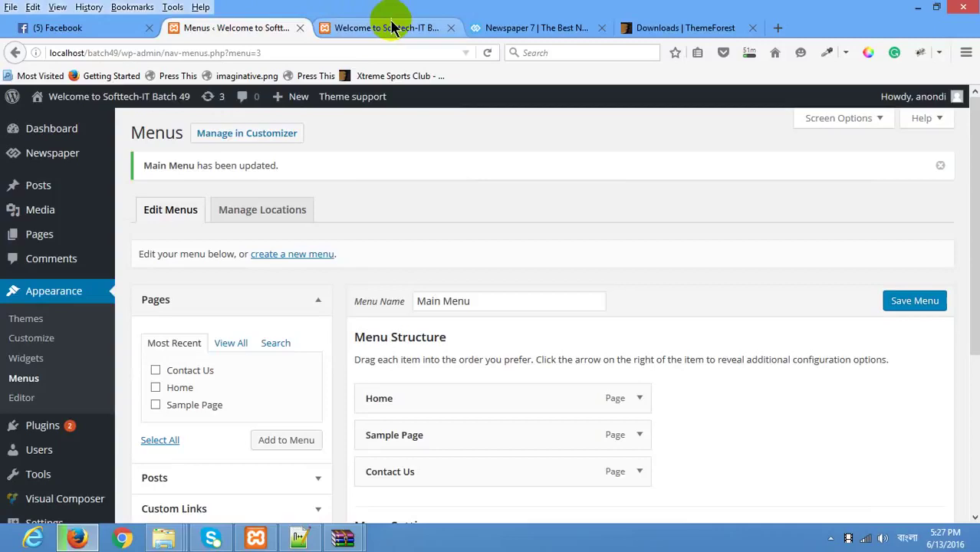
{"action": "scroll", "coordinate": [407, 270], "scroll_direction": "down", "scroll_amount": 3}
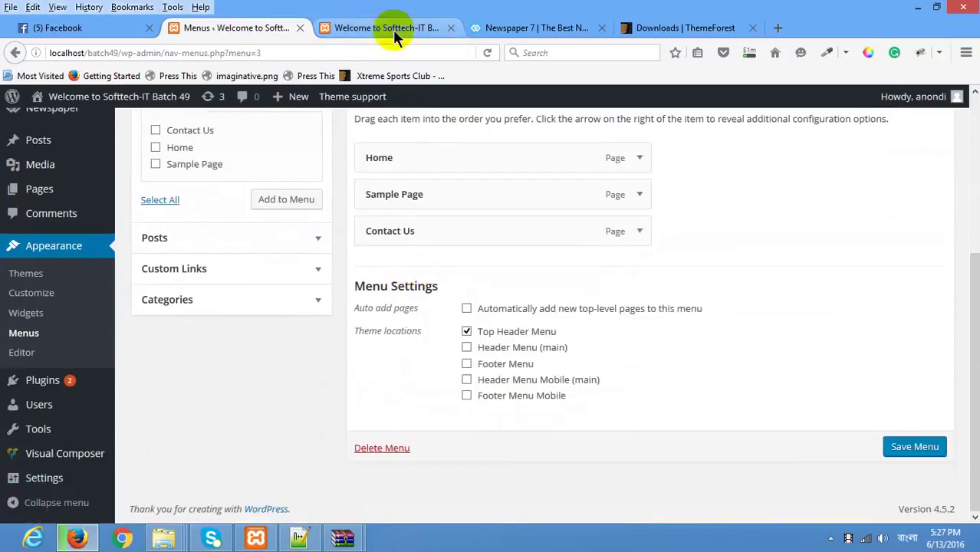
{"action": "left_click", "coordinate": [576, 28]}
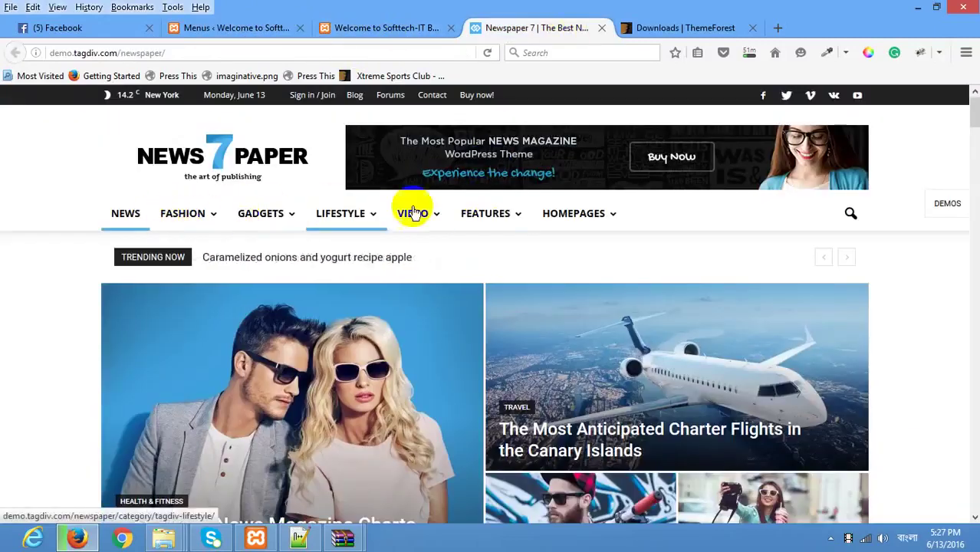
{"action": "left_click", "coordinate": [397, 33]}
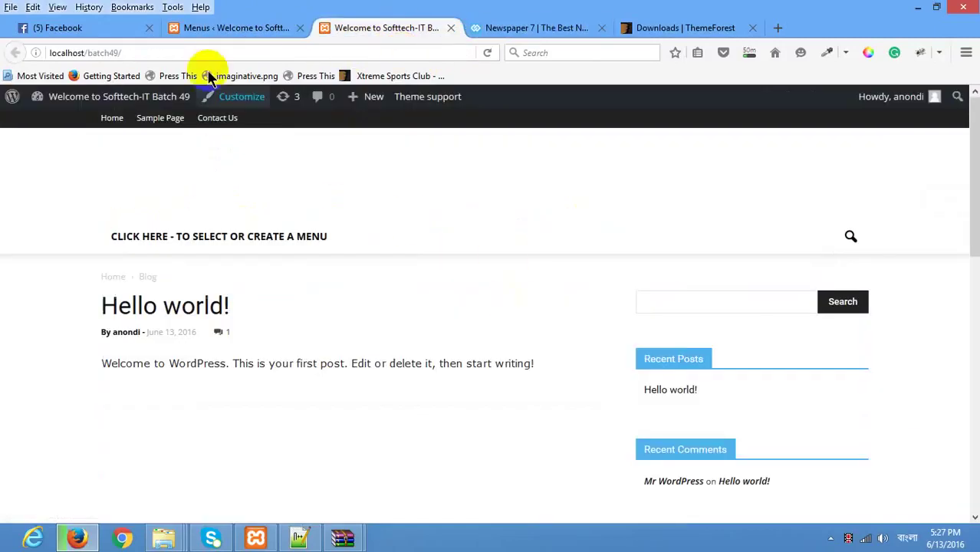
Assign Main Menu to the Header Menu (main) theme location as well, save the menu and reload the local site's front page
{"action": "left_click", "coordinate": [230, 30]}
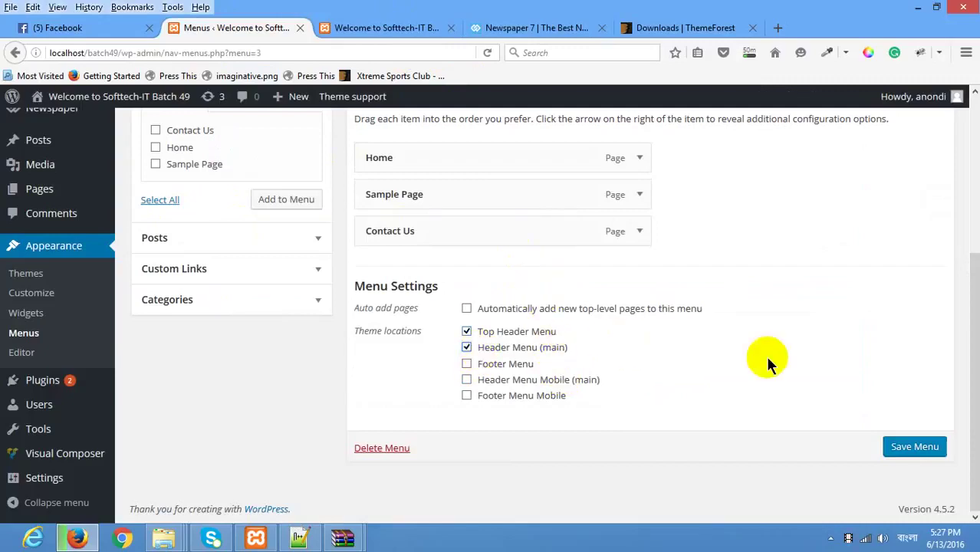
{"action": "left_click", "coordinate": [911, 454]}
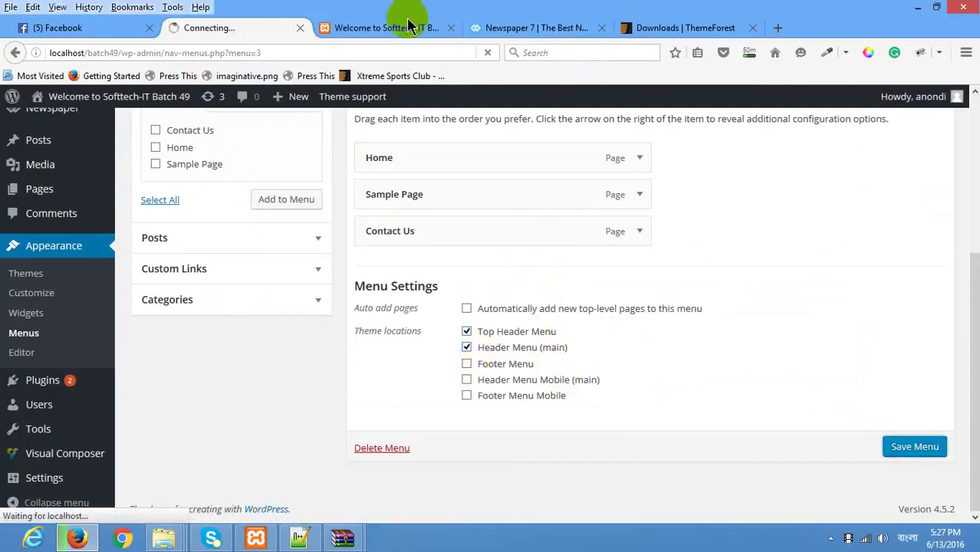
{"action": "left_click", "coordinate": [368, 28]}
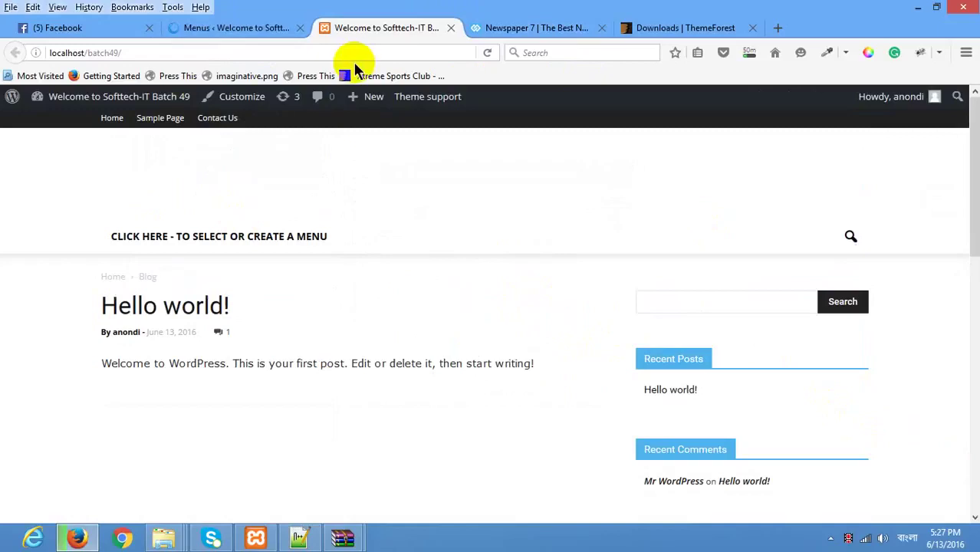
{"action": "right_click", "coordinate": [322, 166]}
{"action": "left_click", "coordinate": [421, 179]}
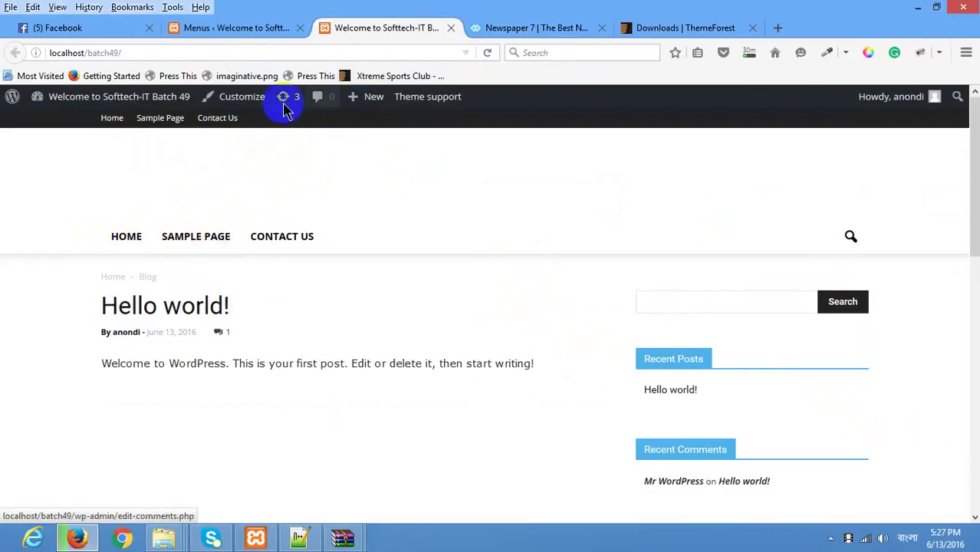
Compare the reloaded front page's two menus and empty logo area with the Newspaper 7 demo header
{"action": "left_click", "coordinate": [546, 25]}
{"action": "left_click", "coordinate": [385, 28]}
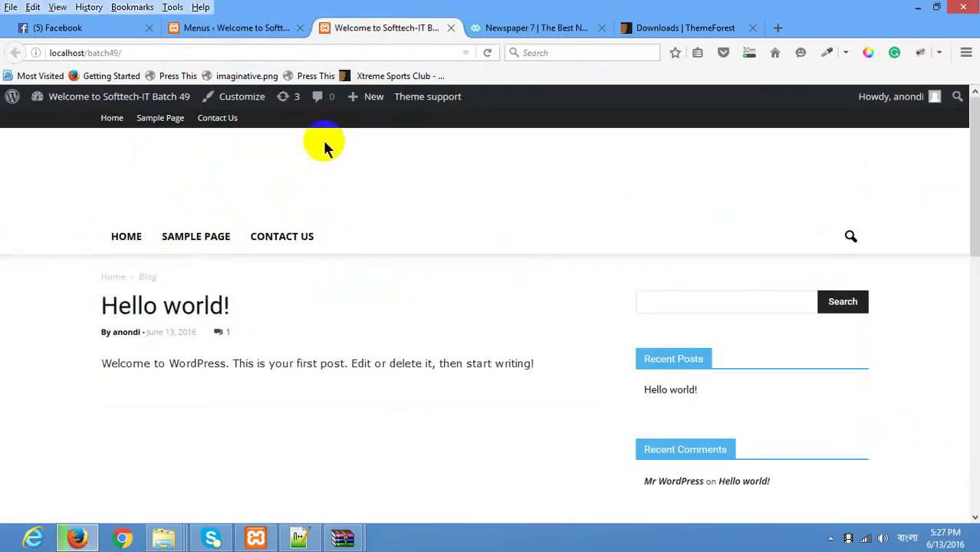
{"action": "left_click", "coordinate": [280, 29]}
{"action": "left_click", "coordinate": [491, 27]}
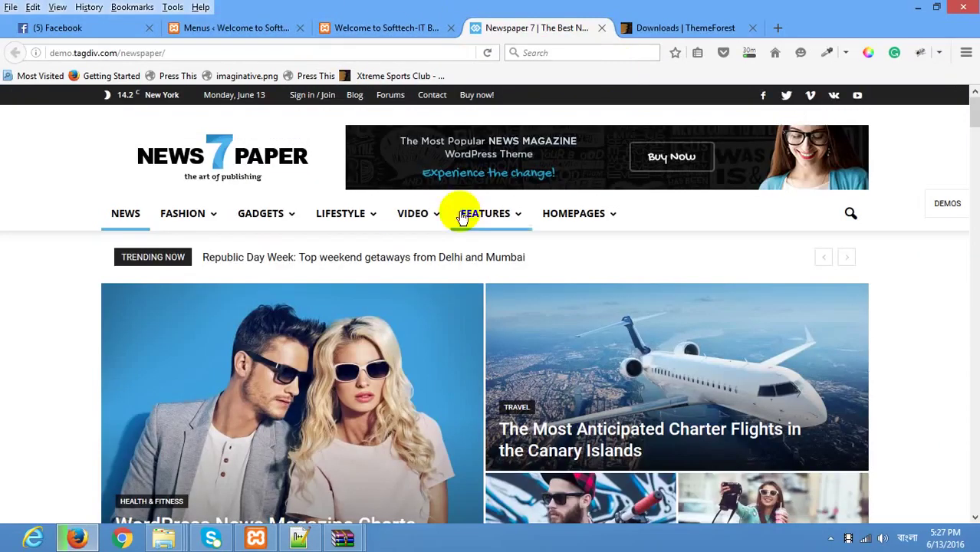
Open the demo's header logo as a standalone image and choose the wordpress batch 49 Class 06 folder on drive F for saving it
{"action": "right_click", "coordinate": [214, 165]}
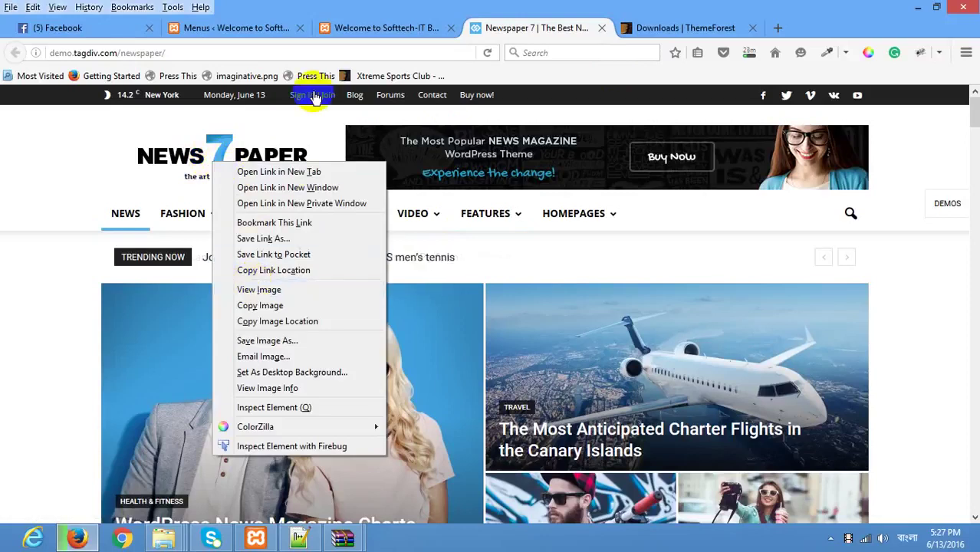
{"action": "left_click", "coordinate": [269, 290]}
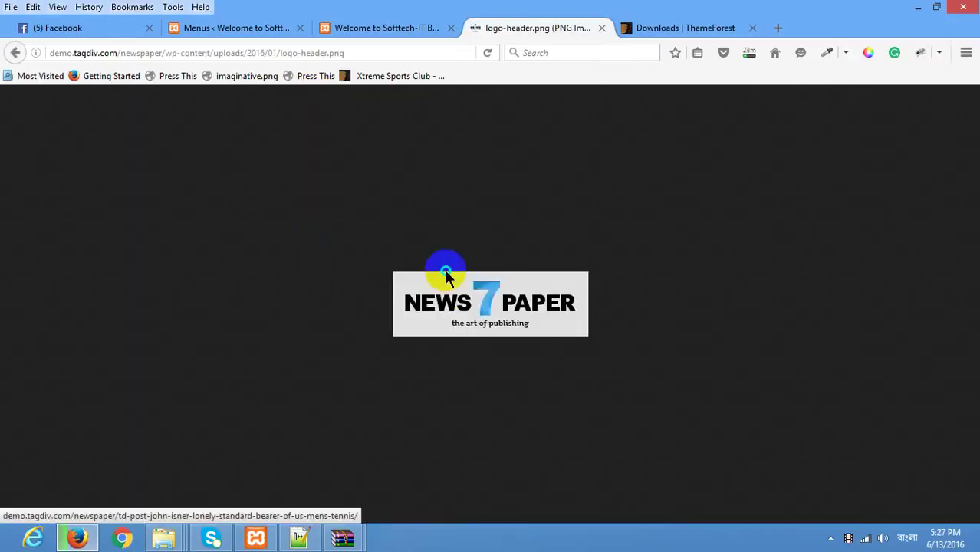
{"action": "right_click", "coordinate": [446, 270]}
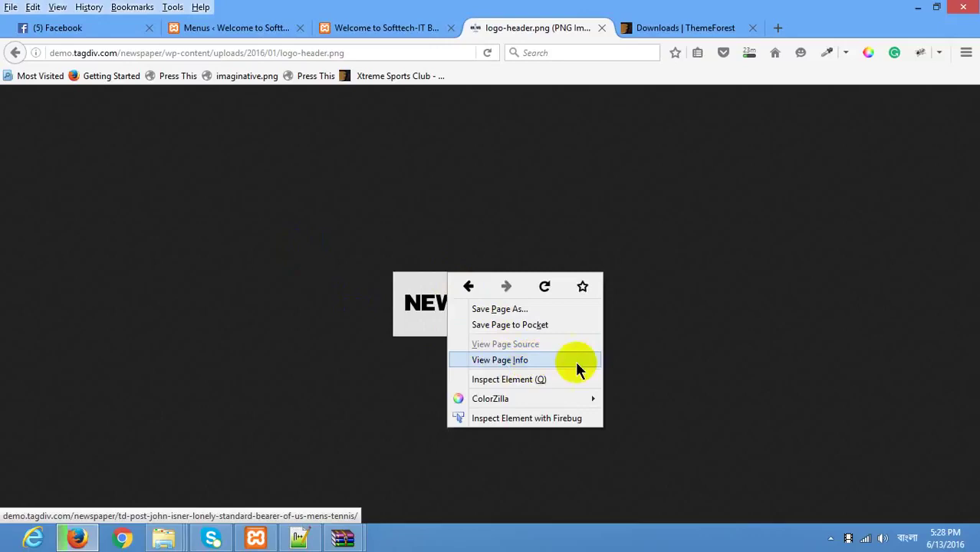
{"action": "right_click", "coordinate": [401, 282]}
{"action": "left_click", "coordinate": [457, 330]}
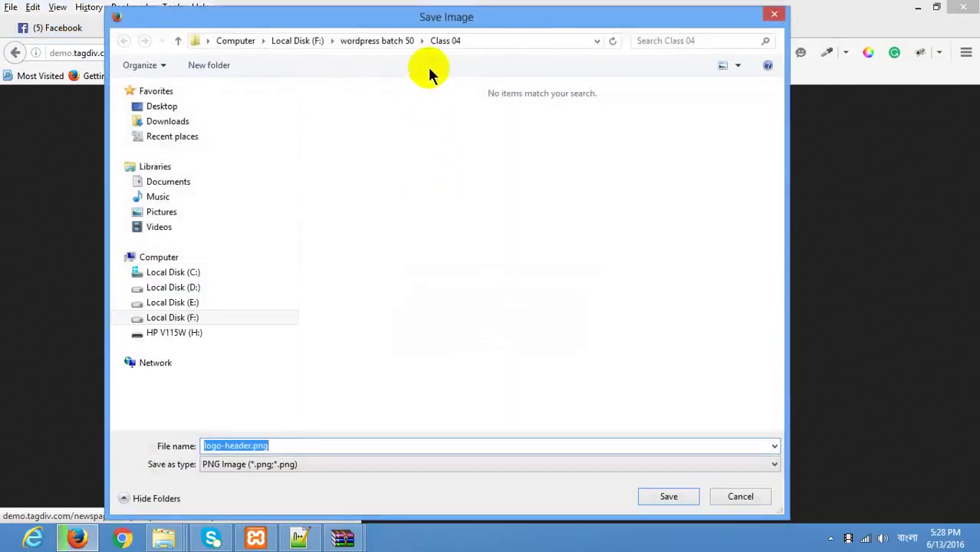
{"action": "left_click", "coordinate": [318, 41]}
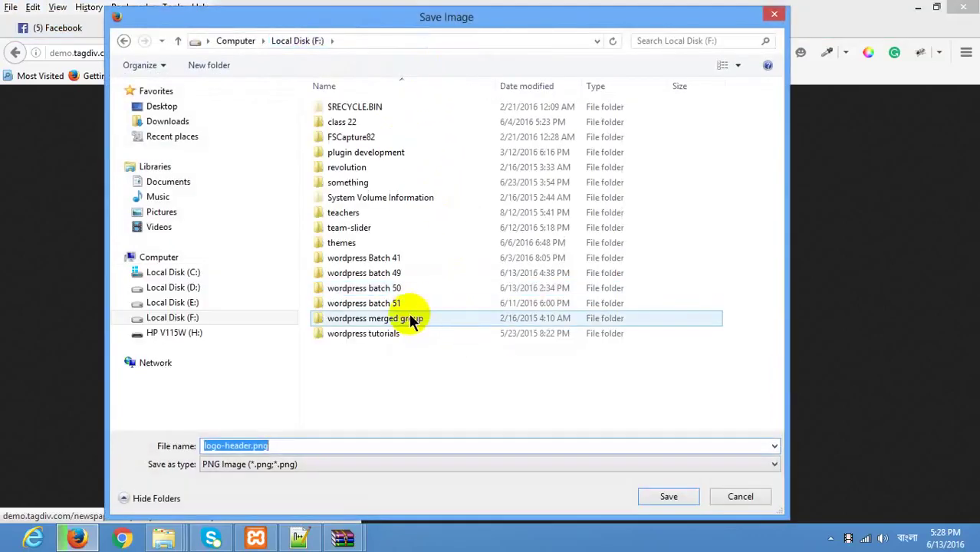
{"action": "double_click", "coordinate": [405, 271]}
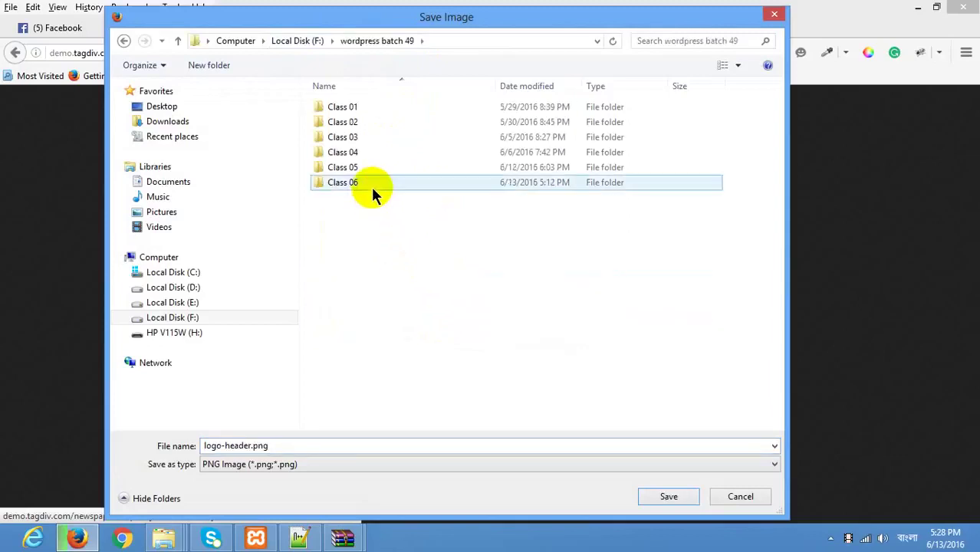
{"action": "double_click", "coordinate": [343, 182]}
Create a folder named images inside the Class 06 folder
{"action": "right_click", "coordinate": [388, 217]}
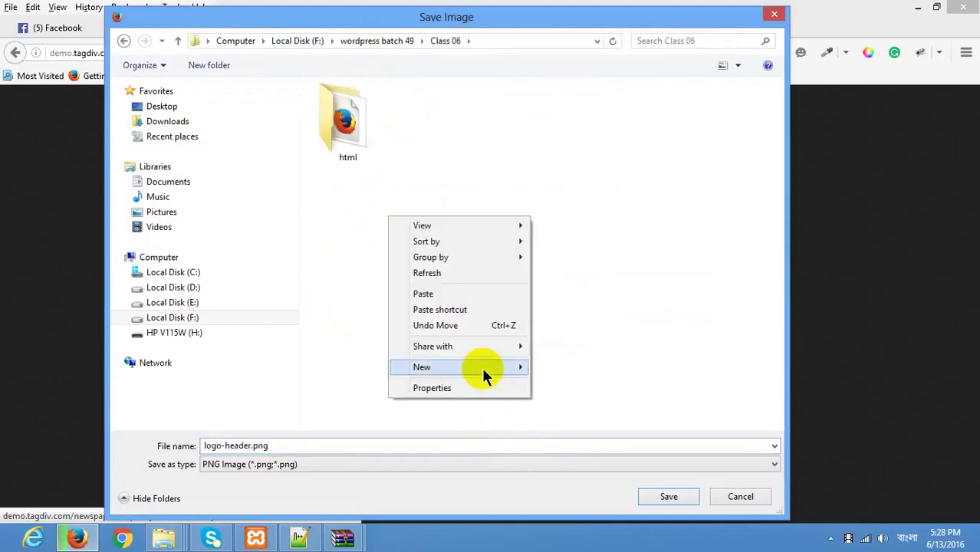
{"action": "mouse_move", "coordinate": [481, 367]}
{"action": "left_click", "coordinate": [569, 191]}
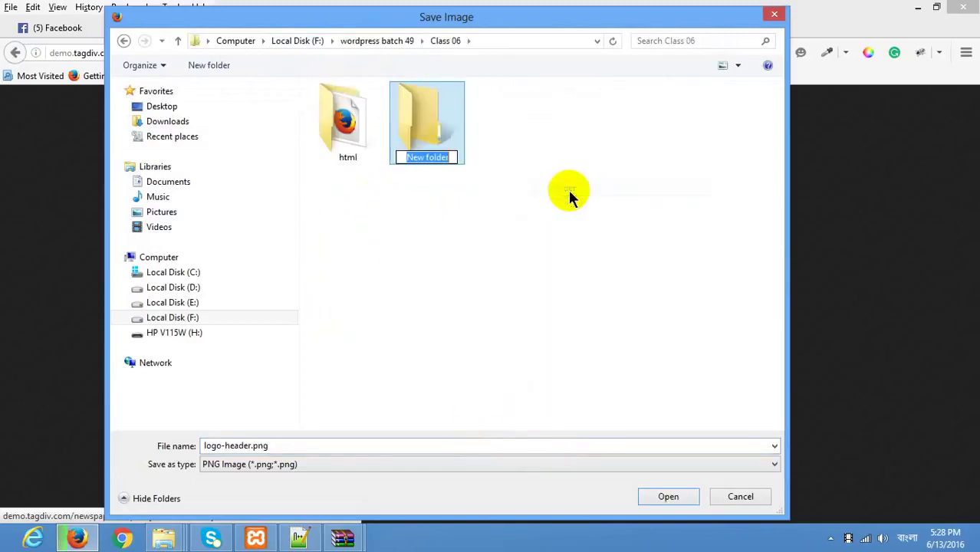
{"action": "type", "text": "imags"}
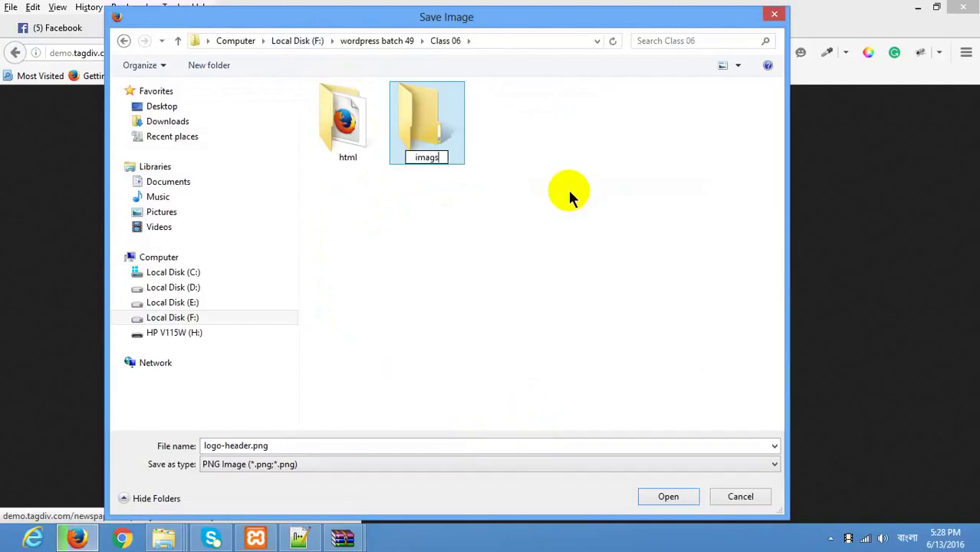
{"action": "key", "text": "BackSpace"}
{"action": "type", "text": "es"}
{"action": "key", "text": "Return"}
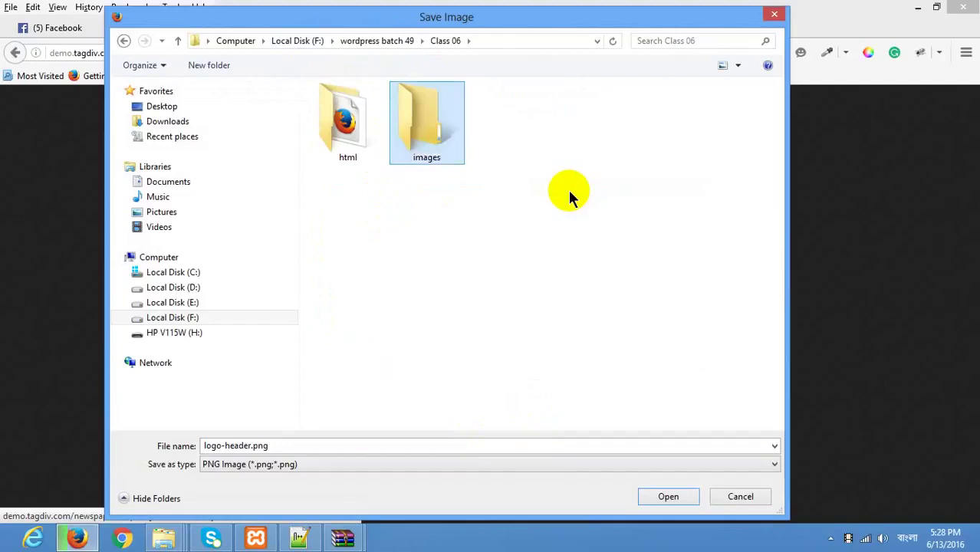
Save logo-header.png in the images folder and return to the Newspaper 7 demo page
{"action": "double_click", "coordinate": [449, 151]}
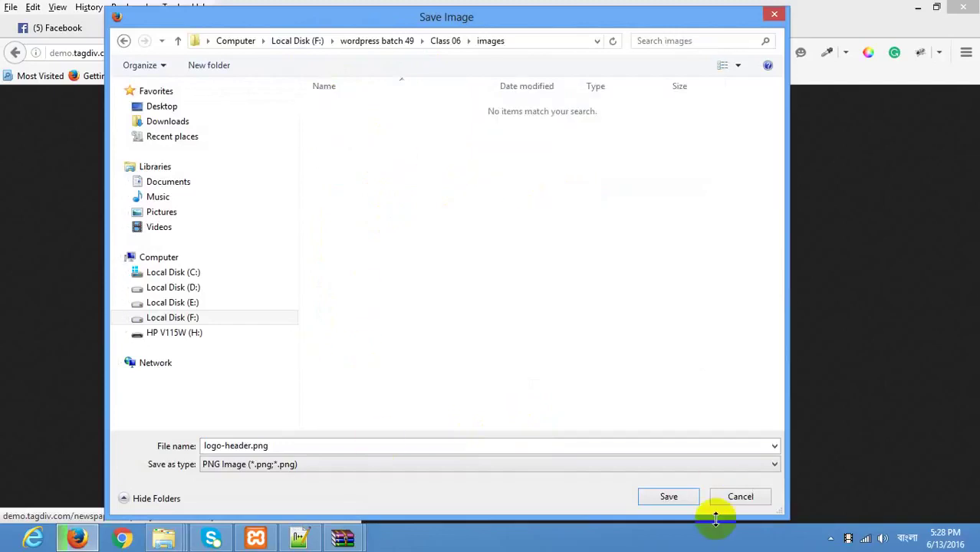
{"action": "left_click", "coordinate": [669, 497]}
{"action": "left_click", "coordinate": [15, 53]}
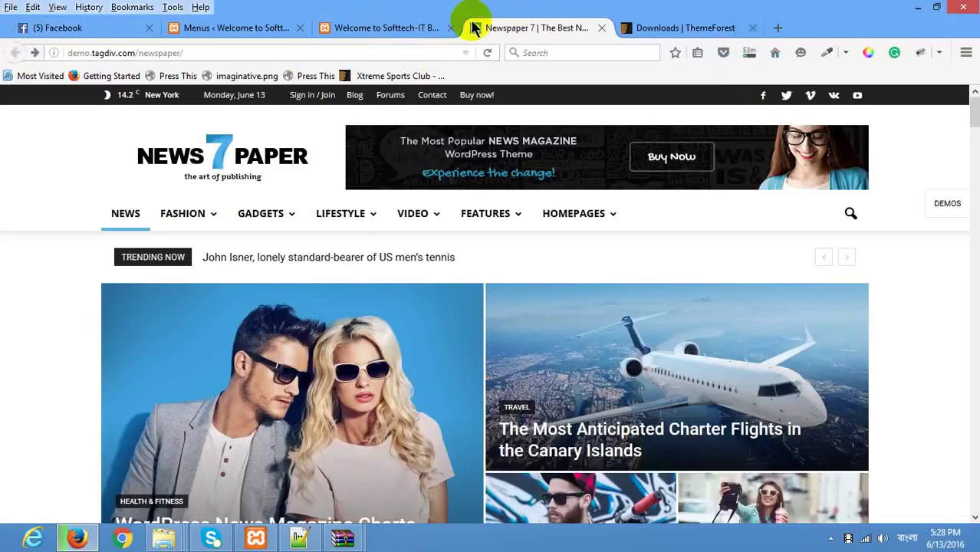
Go back to the local site's admin and open the Newspaper theme's Theme panel
{"action": "left_click", "coordinate": [367, 29]}
{"action": "left_click", "coordinate": [213, 29]}
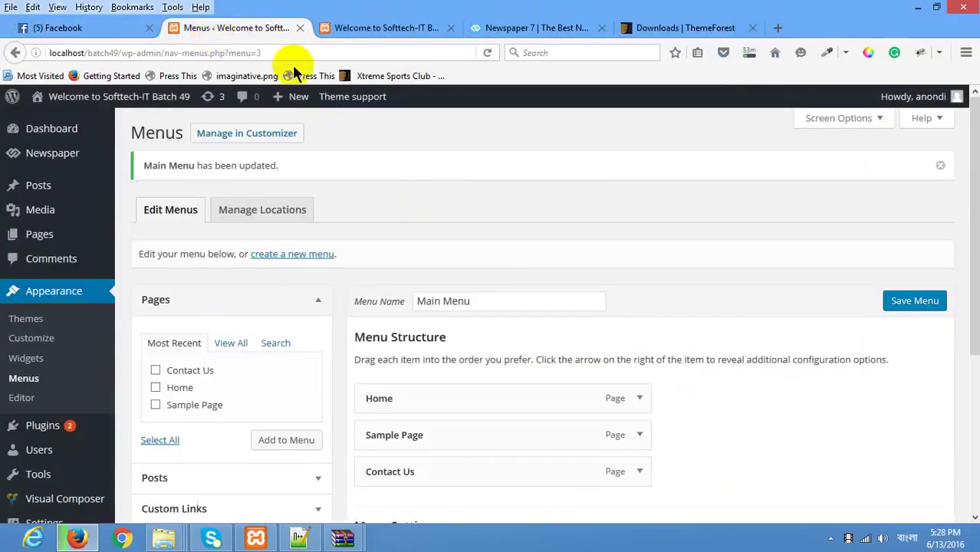
{"action": "scroll", "coordinate": [26, 319], "scroll_direction": "down", "scroll_amount": 5}
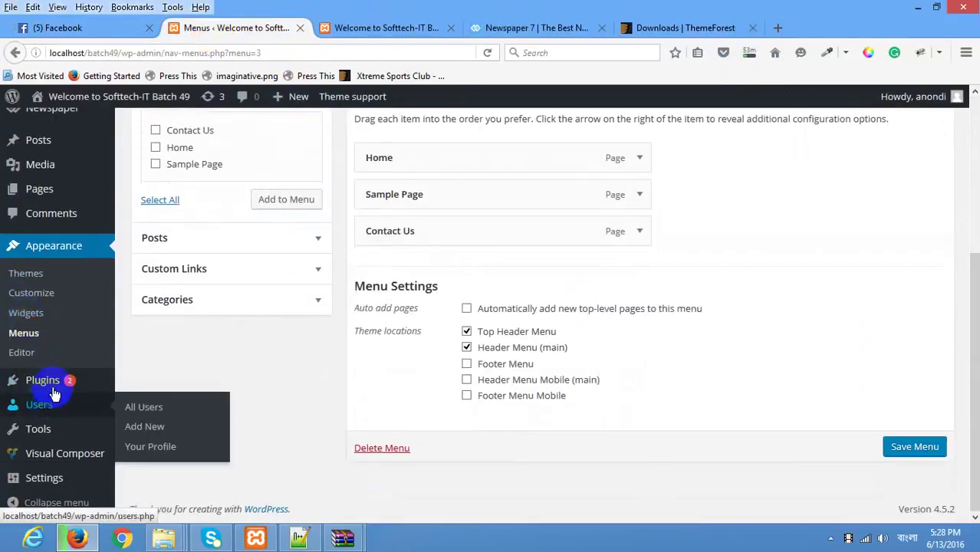
{"action": "scroll", "coordinate": [219, 257], "scroll_direction": "up", "scroll_amount": 5}
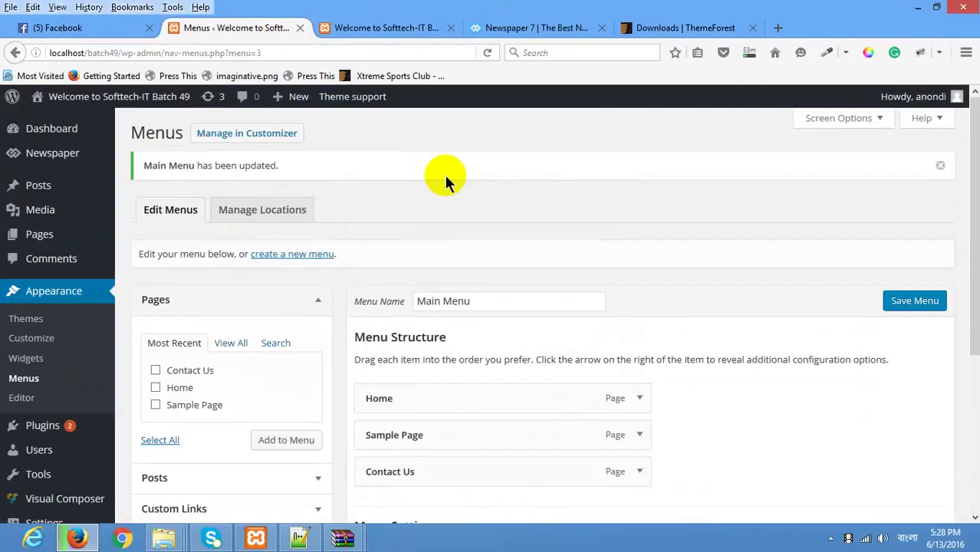
{"action": "scroll", "coordinate": [62, 383], "scroll_direction": "down", "scroll_amount": 3}
{"action": "mouse_move", "coordinate": [51, 494]}
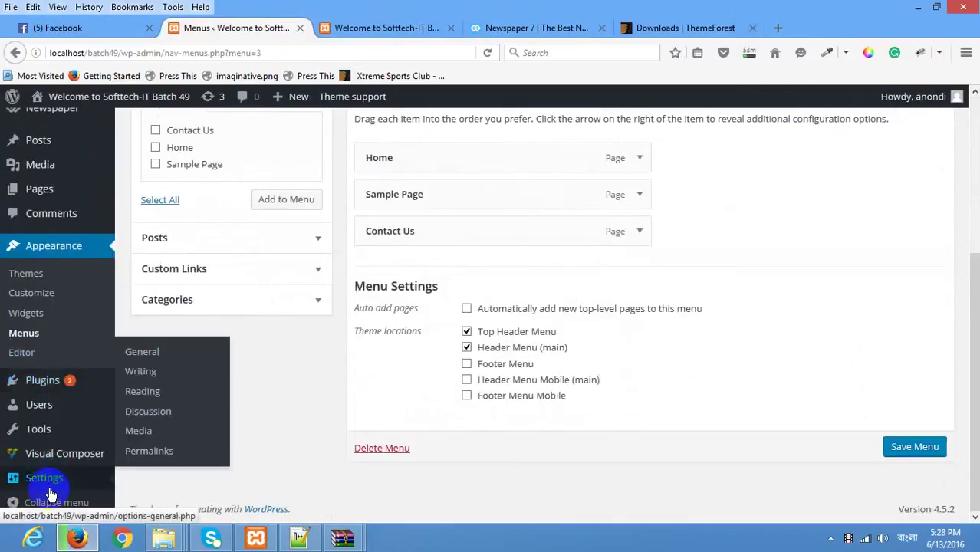
{"action": "mouse_move", "coordinate": [42, 434]}
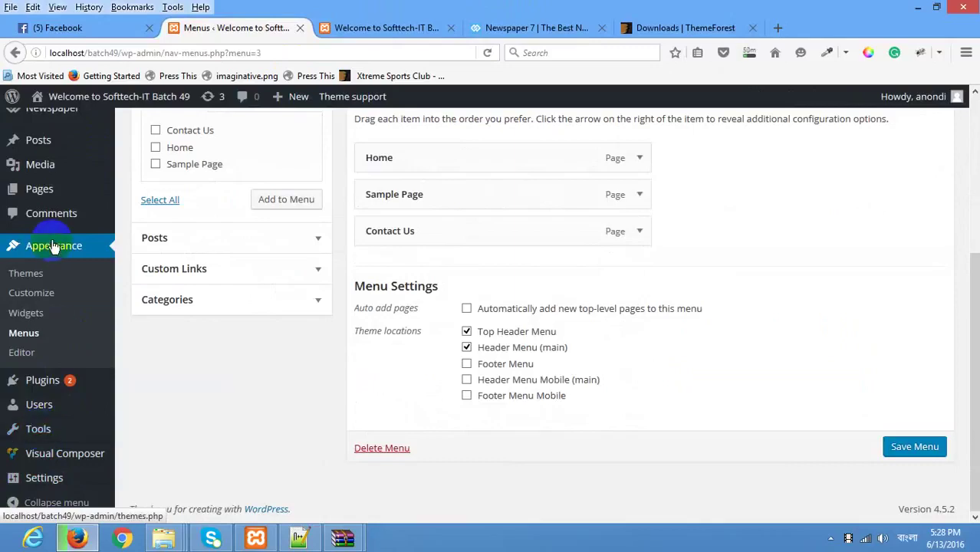
{"action": "scroll", "coordinate": [53, 245], "scroll_direction": "up", "scroll_amount": 4}
{"action": "mouse_move", "coordinate": [56, 163]}
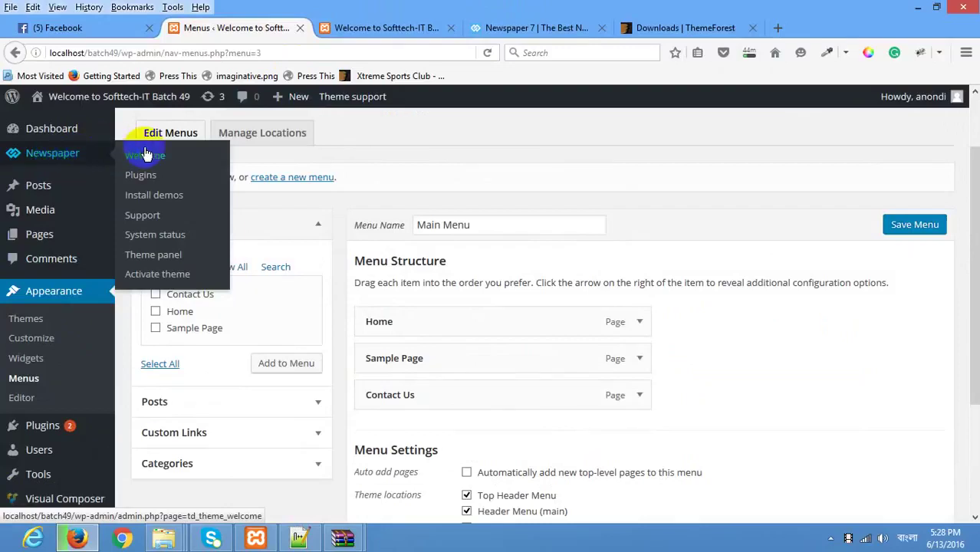
{"action": "left_click", "coordinate": [177, 264]}
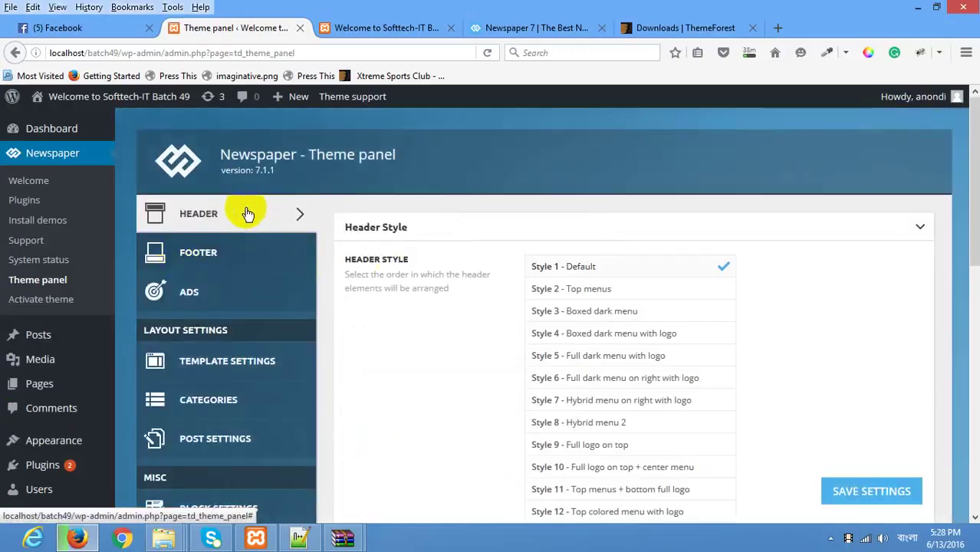
Expand the Logo & Favicon section of the header settings and locate the Logo Upload option
{"action": "scroll", "coordinate": [690, 274], "scroll_direction": "down", "scroll_amount": 2}
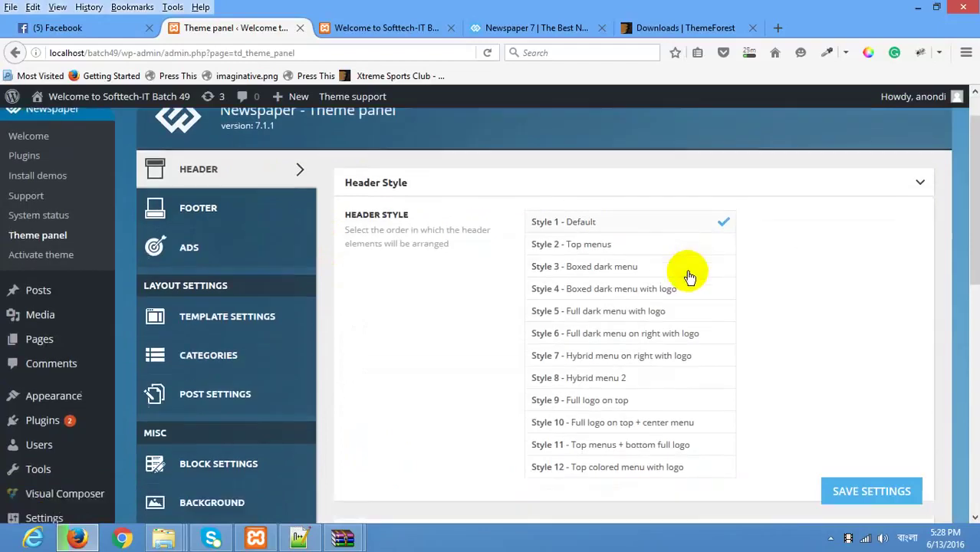
{"action": "scroll", "coordinate": [602, 243], "scroll_direction": "down", "scroll_amount": 5}
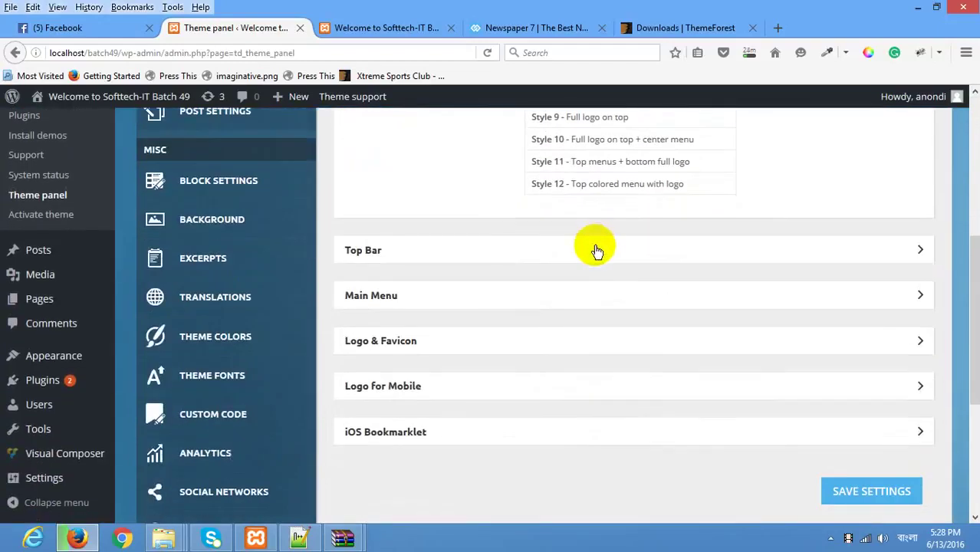
{"action": "left_click", "coordinate": [395, 347]}
{"action": "scroll", "coordinate": [425, 330], "scroll_direction": "down", "scroll_amount": 3}
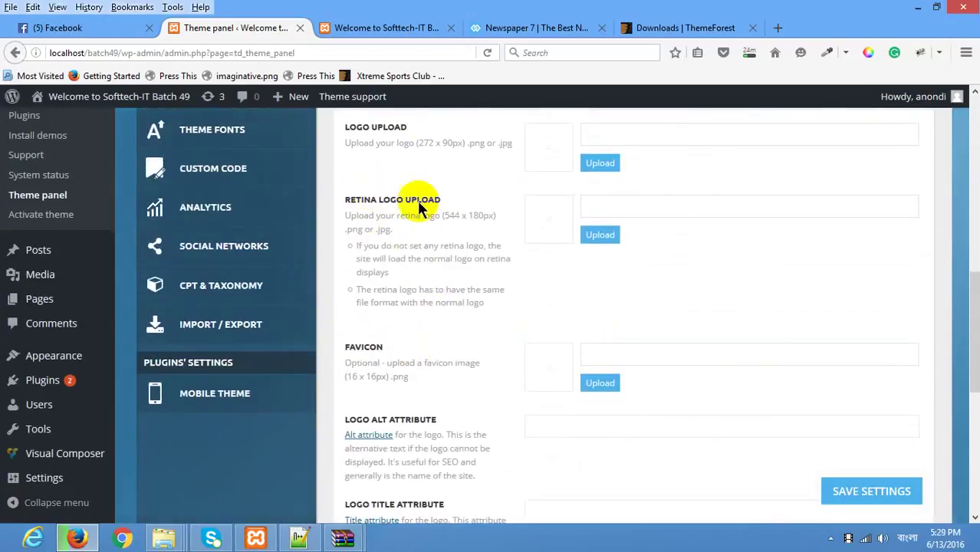
{"action": "scroll", "coordinate": [418, 209], "scroll_direction": "up", "scroll_amount": 2}
{"action": "left_click_drag", "start_coordinate": [342, 302], "coordinate": [394, 290]}
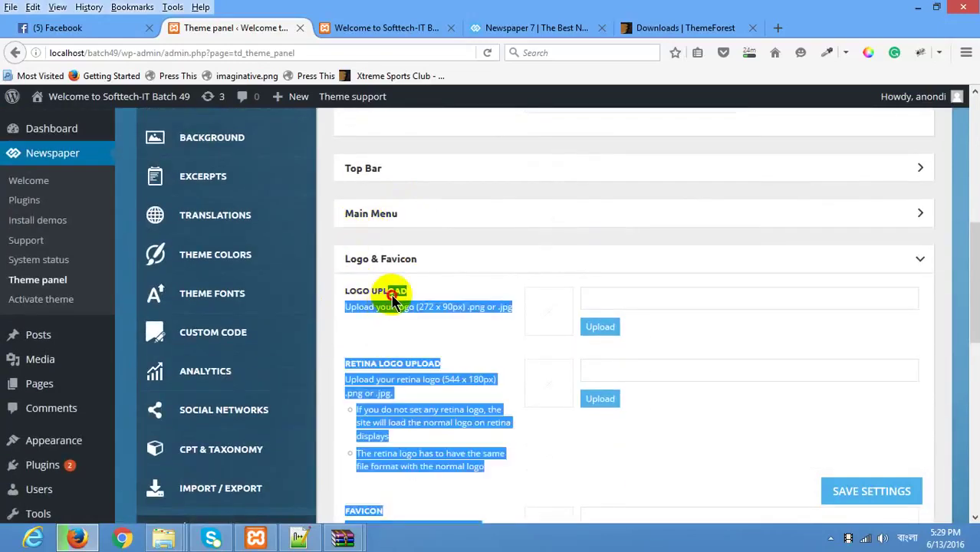
Upload logo-header.png from F:\wordpress batch 49\Class 06\images and insert it as the theme's main logo
{"action": "left_click", "coordinate": [605, 324]}
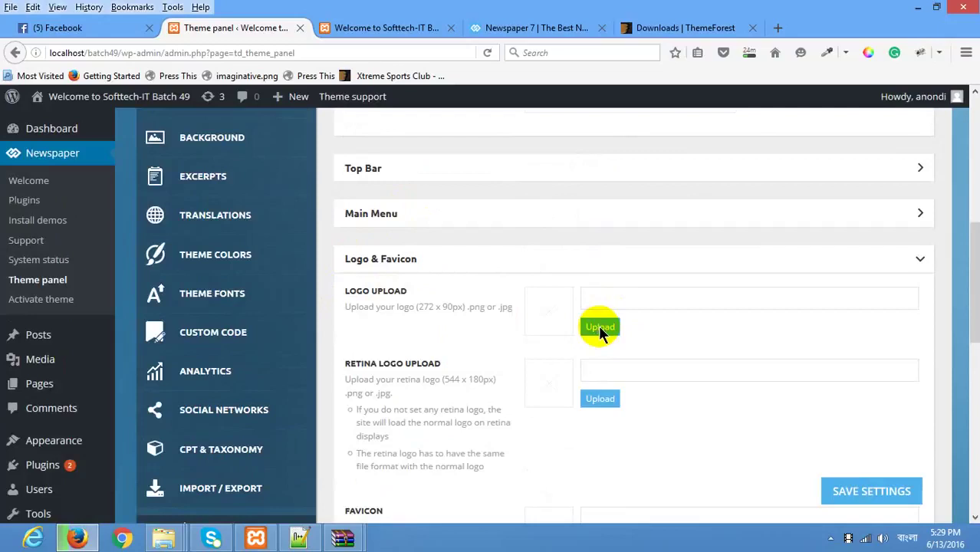
{"action": "left_click", "coordinate": [599, 328]}
{"action": "left_click", "coordinate": [230, 156]}
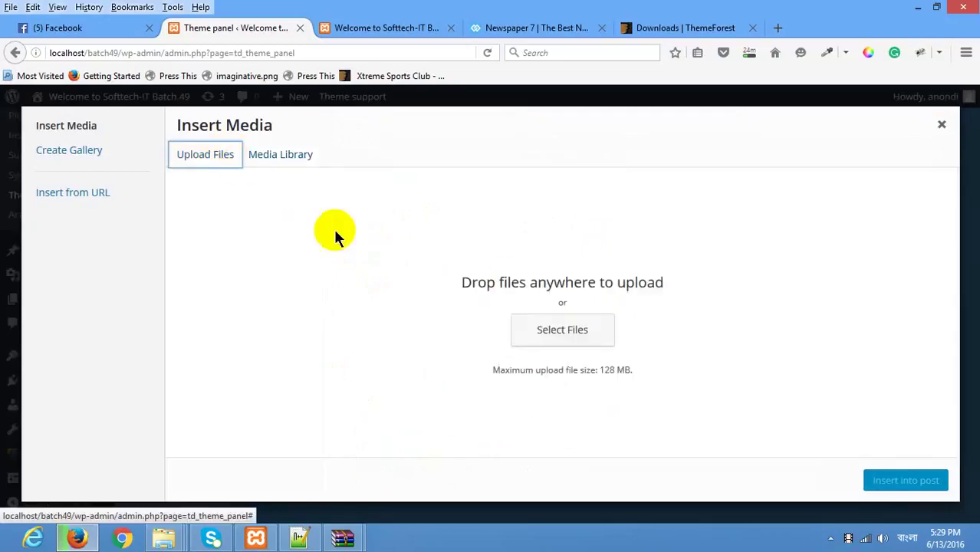
{"action": "left_click", "coordinate": [585, 338]}
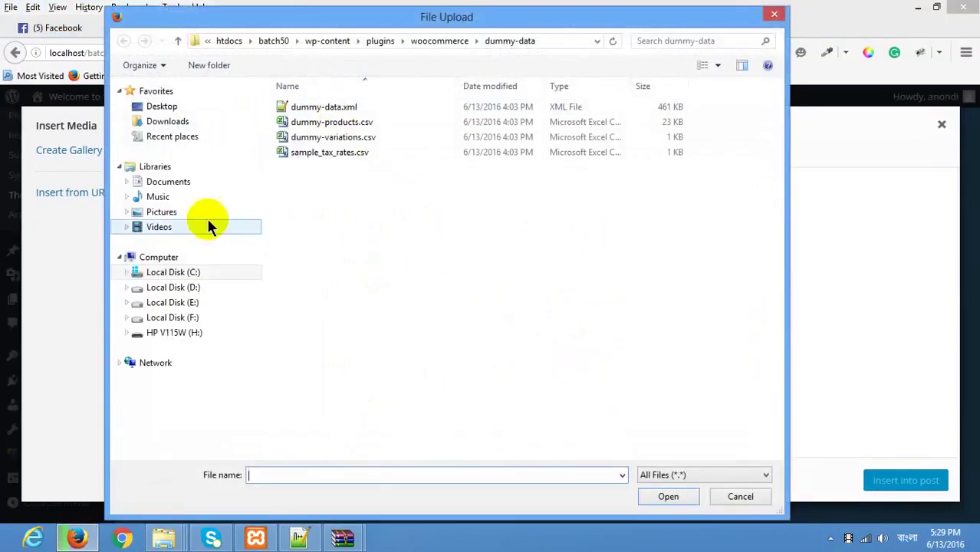
{"action": "left_click", "coordinate": [187, 322]}
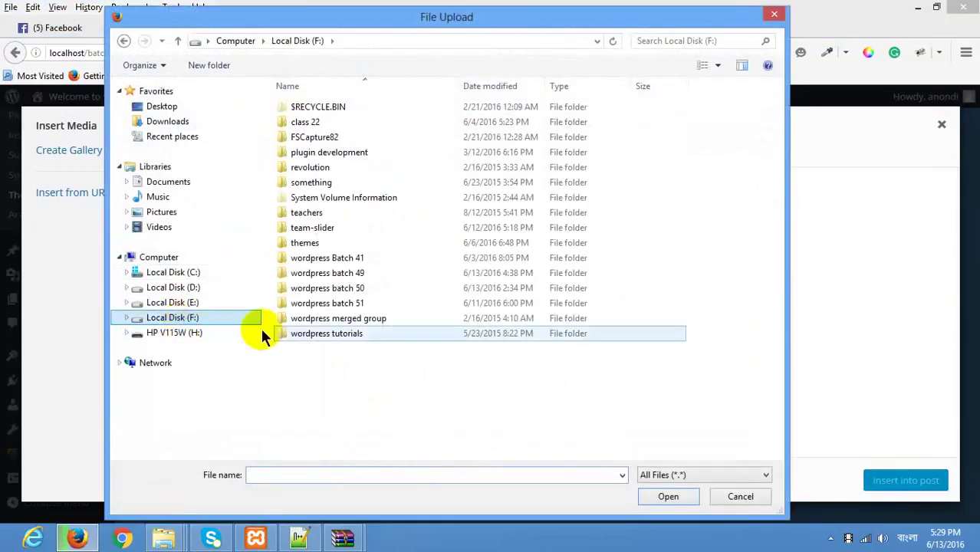
{"action": "double_click", "coordinate": [337, 273]}
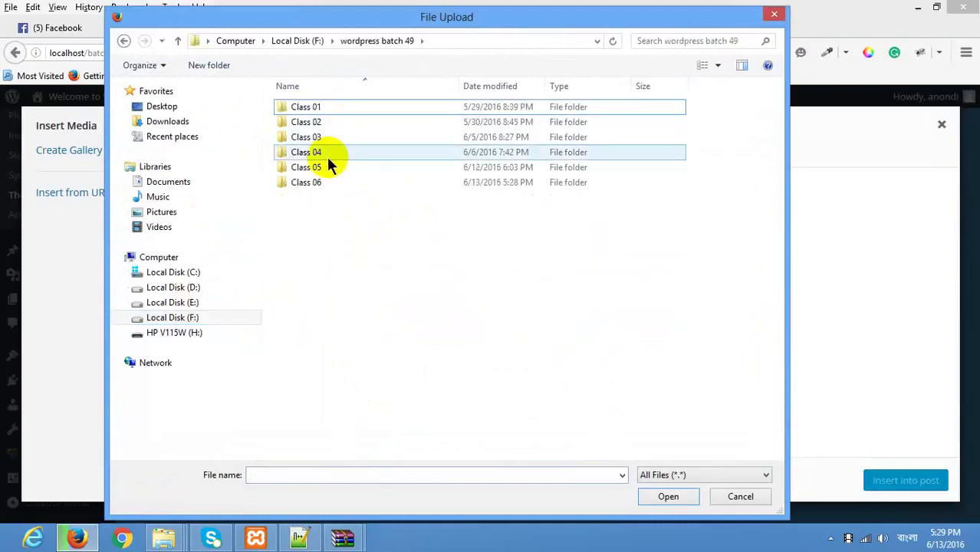
{"action": "double_click", "coordinate": [318, 182]}
{"action": "double_click", "coordinate": [381, 141]}
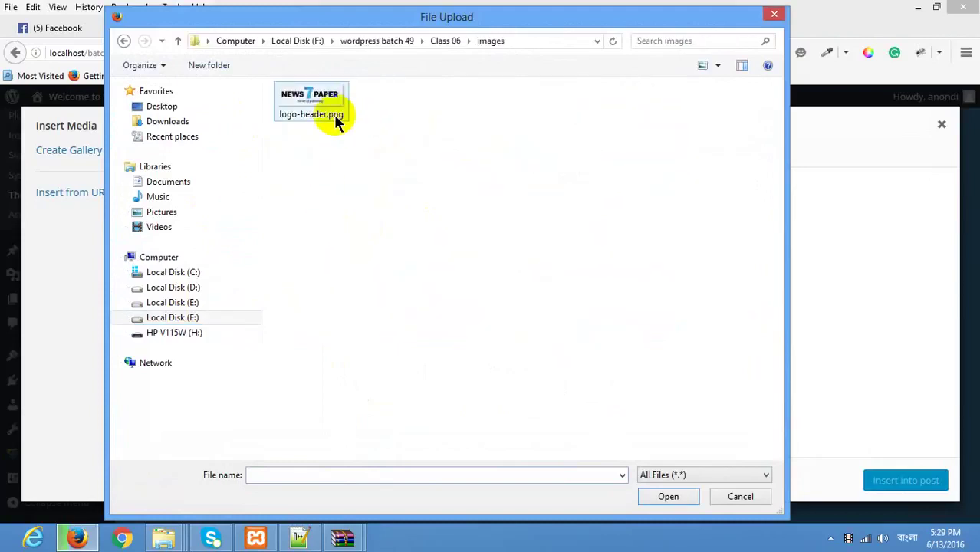
{"action": "double_click", "coordinate": [335, 115]}
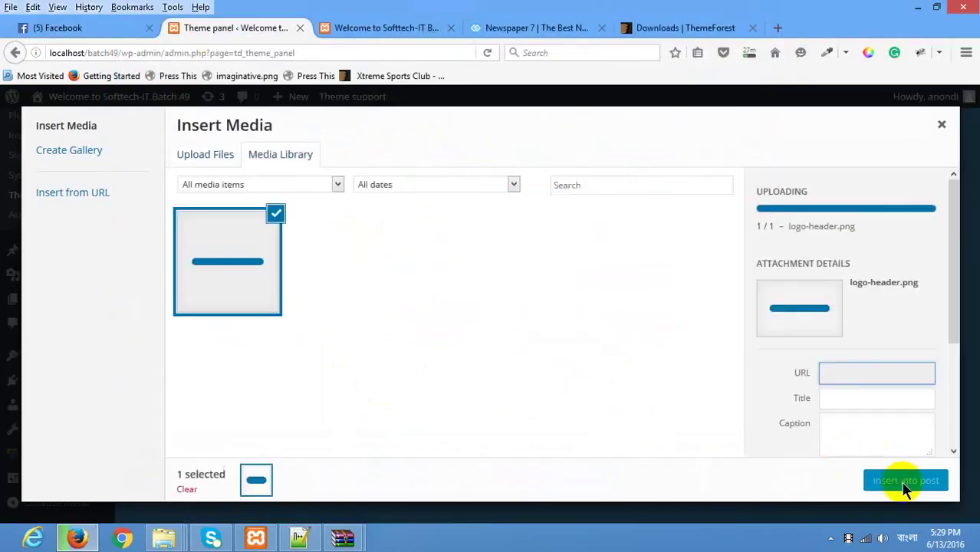
{"action": "left_click", "coordinate": [903, 483]}
Save the theme settings and reload the local site's front page to check the logo
{"action": "left_click", "coordinate": [872, 495]}
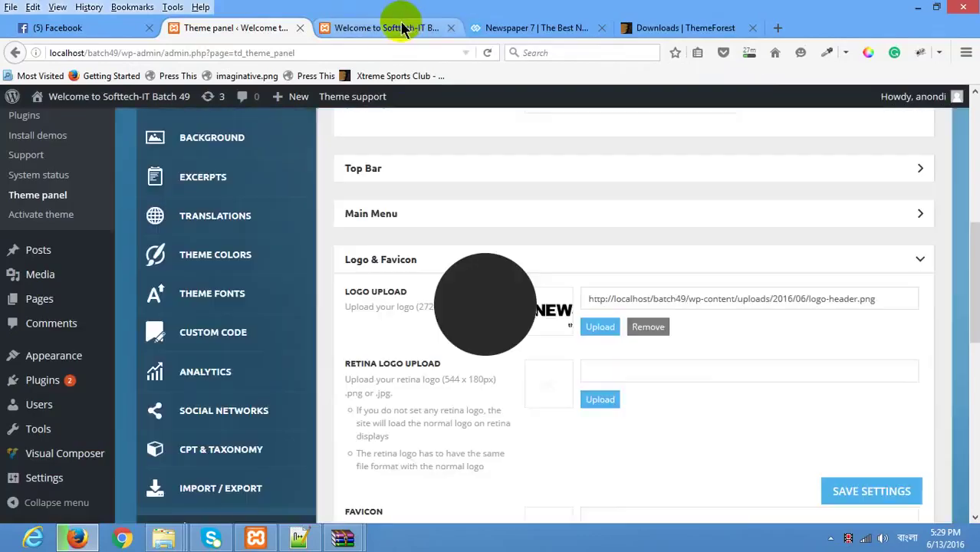
{"action": "left_click", "coordinate": [384, 28]}
{"action": "right_click", "coordinate": [407, 214]}
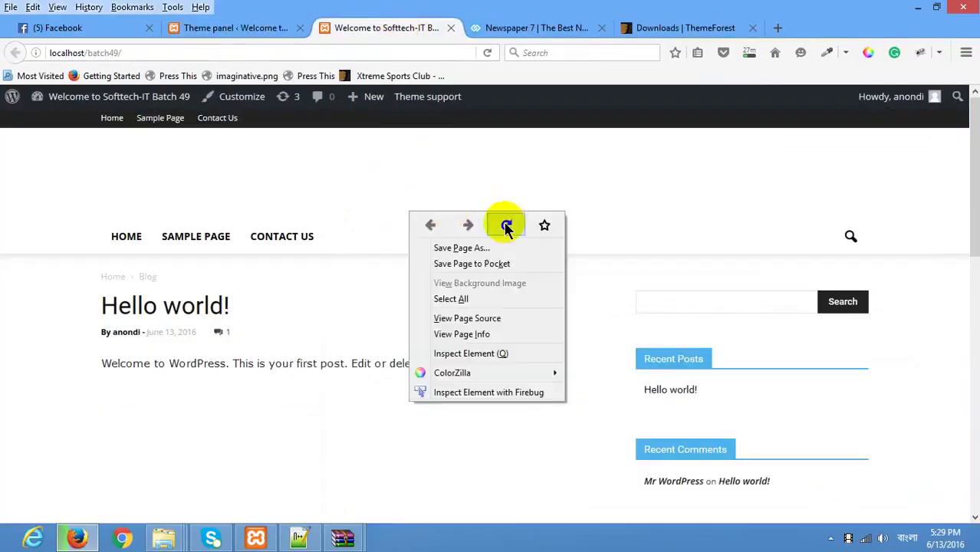
{"action": "left_click", "coordinate": [504, 222]}
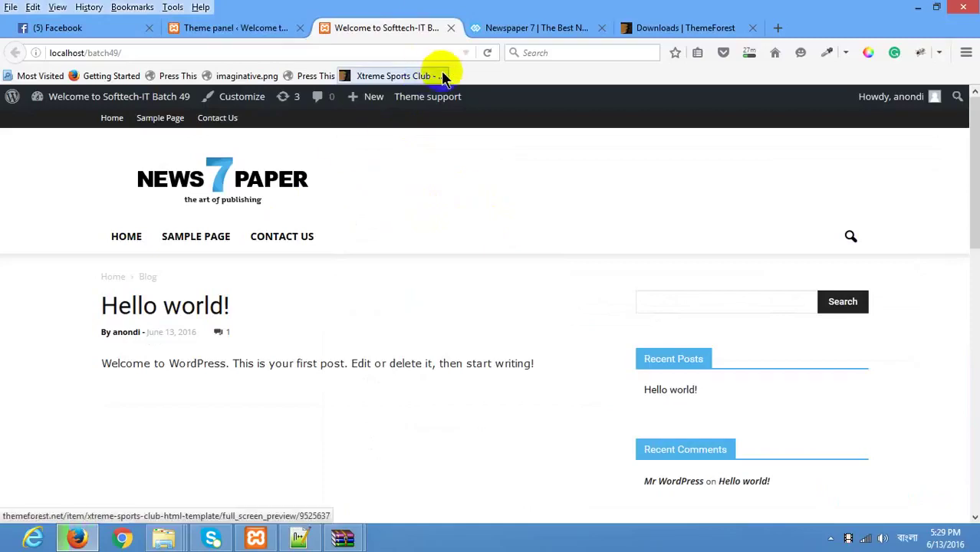
Save the Newspaper 7 demo's header banner image as rec728.jpg in the Class 06 images folder
{"action": "left_click", "coordinate": [556, 27]}
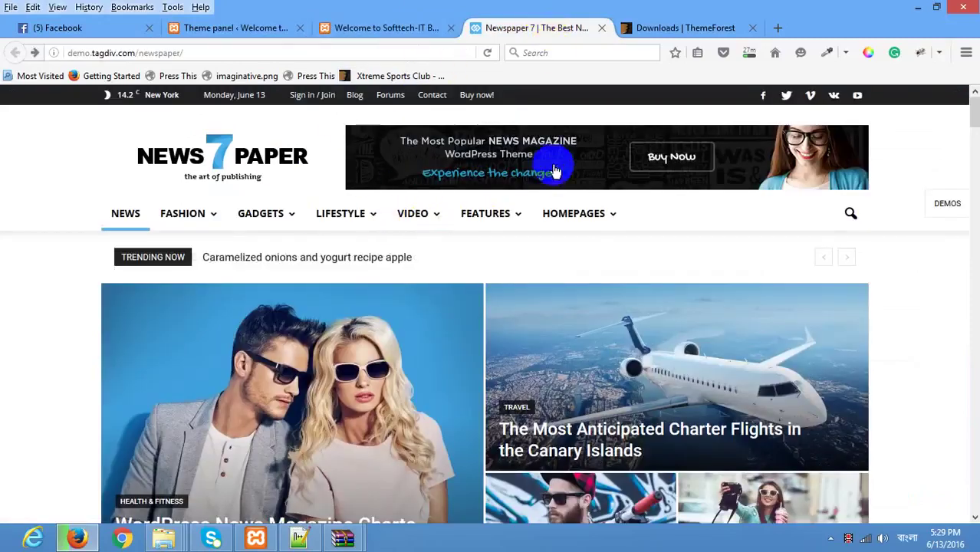
{"action": "right_click", "coordinate": [611, 160]}
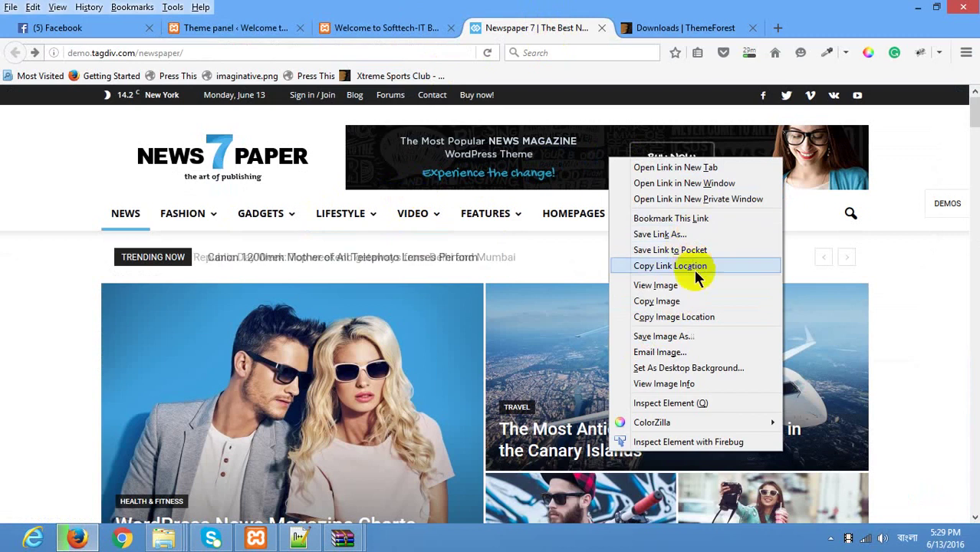
{"action": "left_click", "coordinate": [679, 336]}
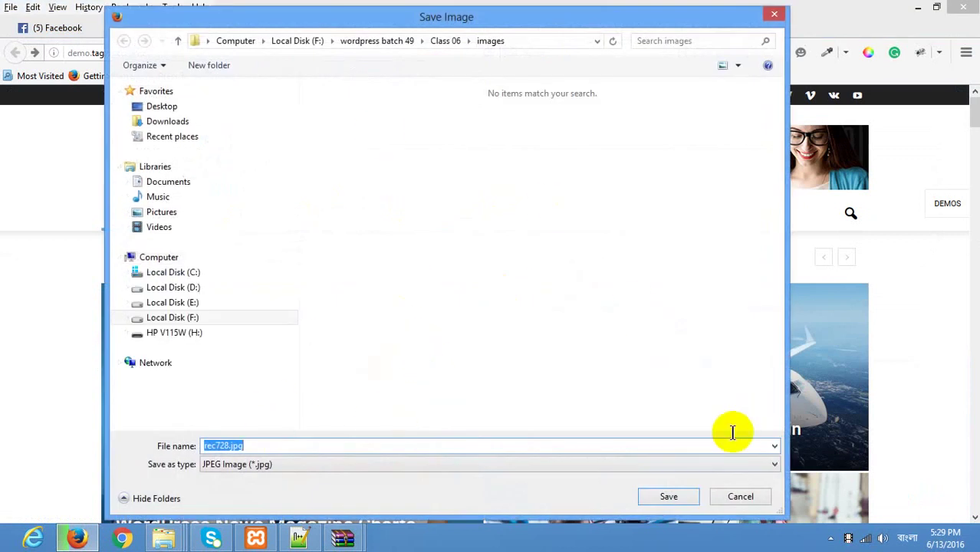
{"action": "left_click", "coordinate": [667, 496]}
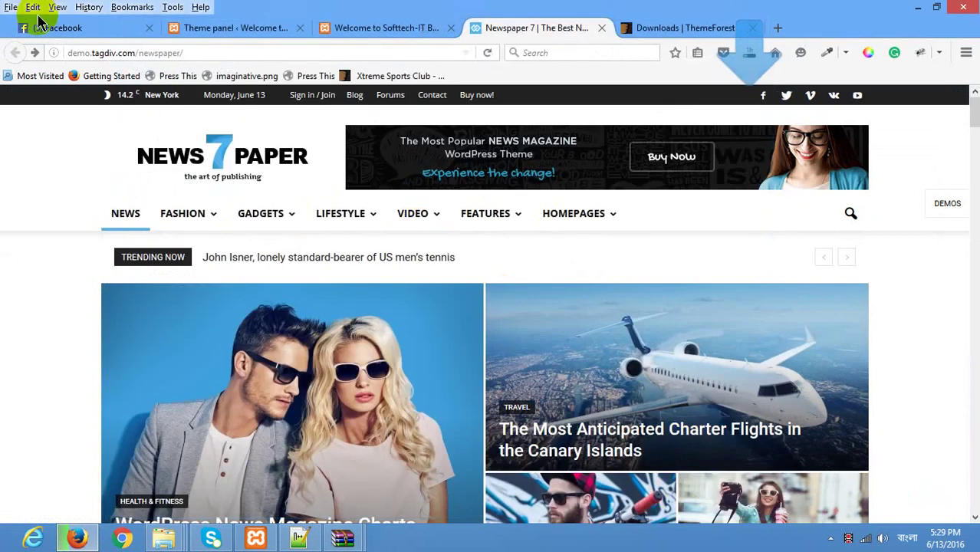
Return to the local site's Theme panel and expand the Header ad section of the Ads settings
{"action": "left_click", "coordinate": [222, 29]}
{"action": "scroll", "coordinate": [415, 296], "scroll_direction": "up", "scroll_amount": 8}
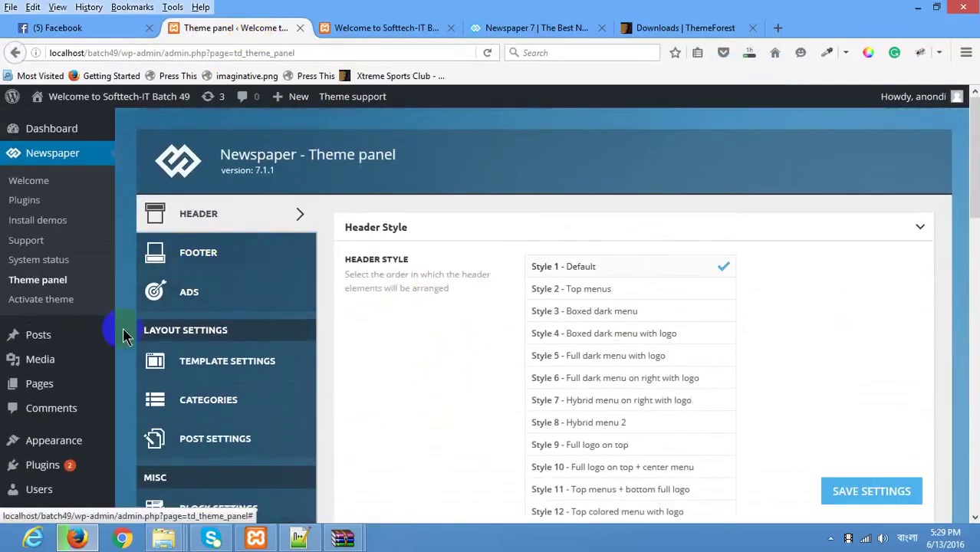
{"action": "left_click", "coordinate": [230, 287]}
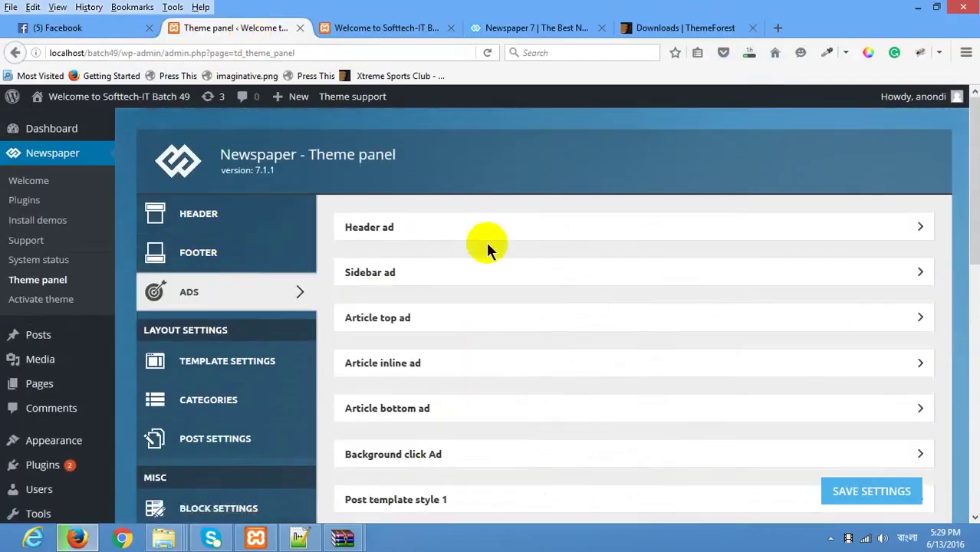
{"action": "left_click", "coordinate": [920, 222]}
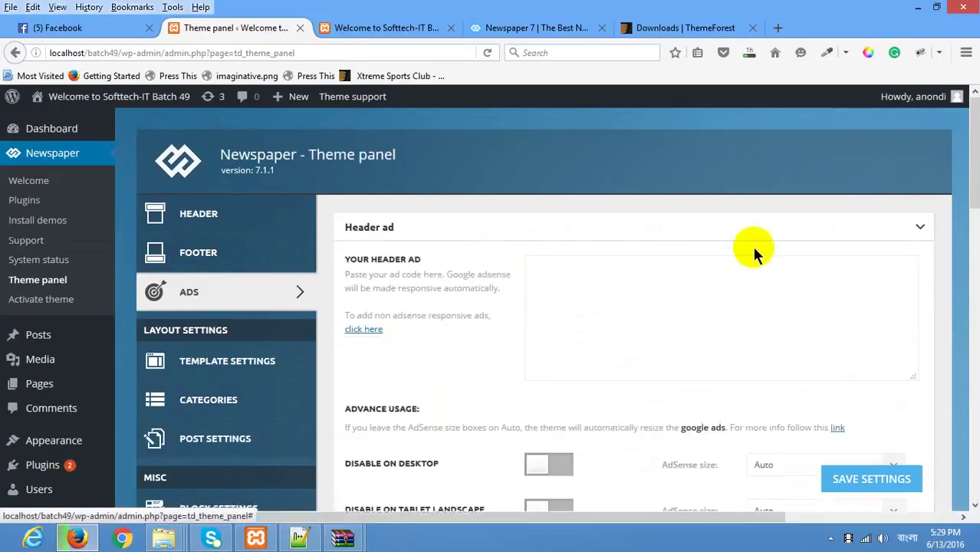
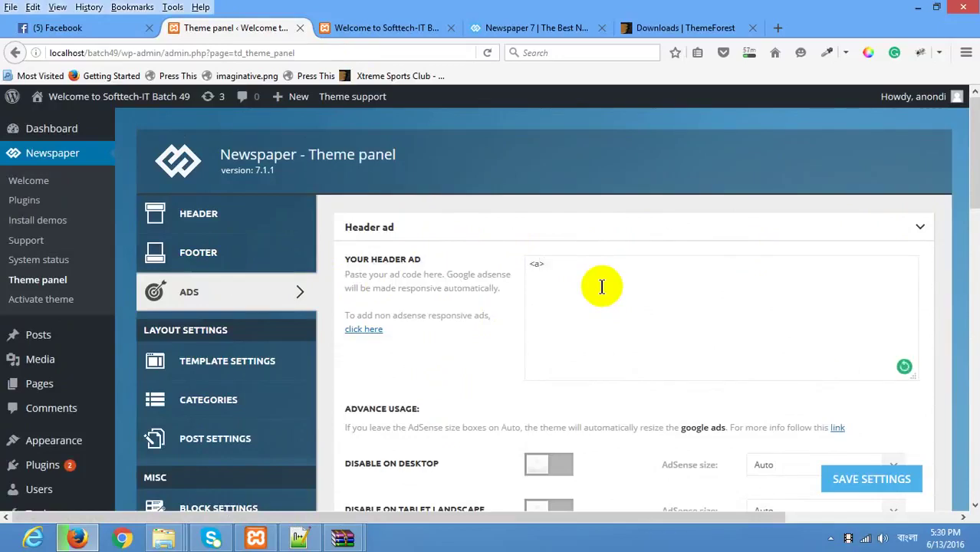
Enter the header ad code <a href="#"><img src="" /></a> with an empty image source
{"action": "type", "text": ">"}
{"action": "key", "text": "BackSpace"}
{"action": "key", "text": "BackSpace"}
{"action": "key", "text": "BackSpace"}
{"action": "type", "text": "<img src=\"\" /></a>"}
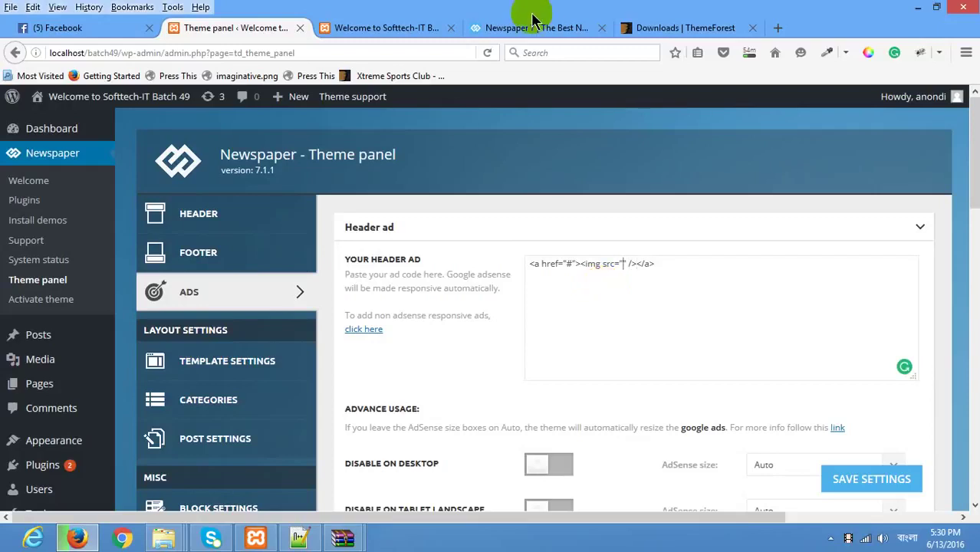
Open the Upload New Media page in a separate tab and upload rec728.jpg from the images folder
{"action": "left_click", "coordinate": [391, 29]}
{"action": "left_click", "coordinate": [212, 26]}
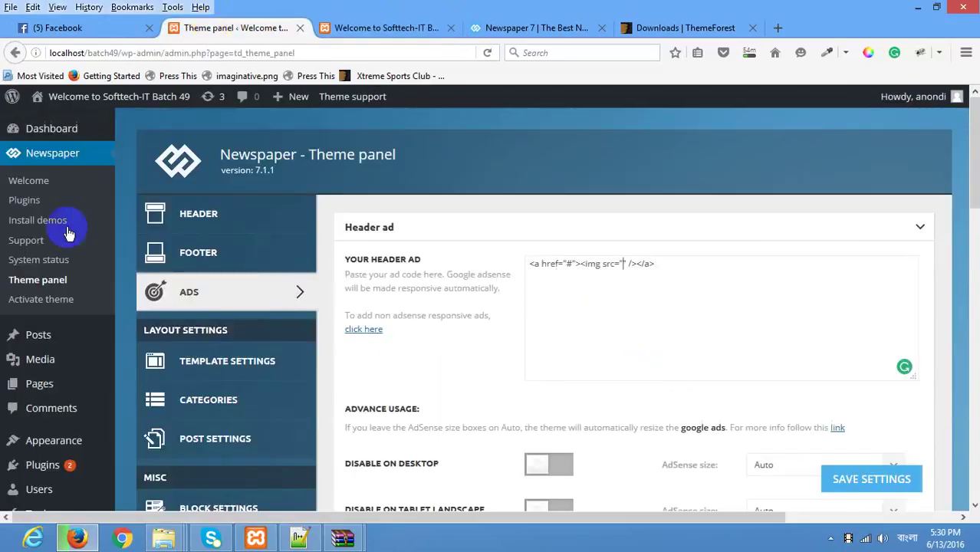
{"action": "mouse_move", "coordinate": [44, 371]}
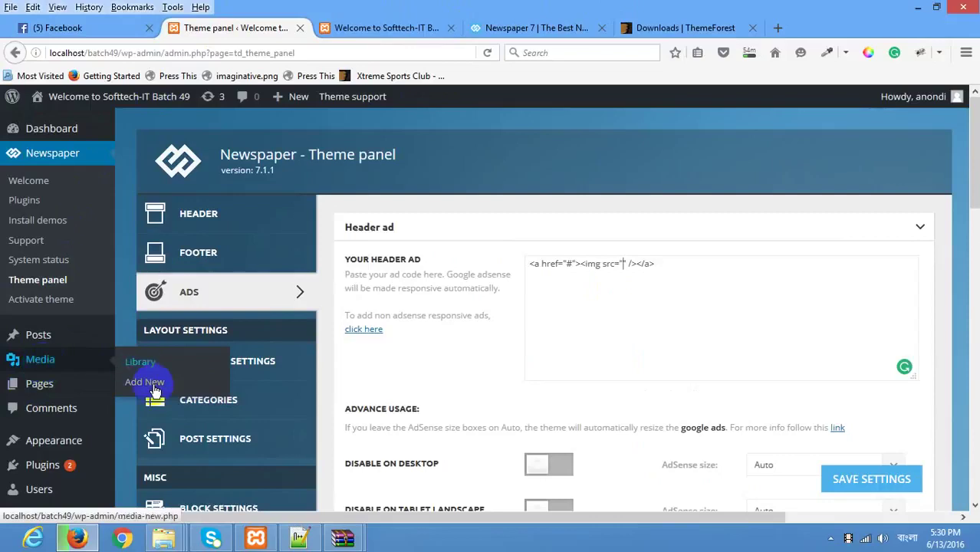
{"action": "right_click", "coordinate": [153, 388]}
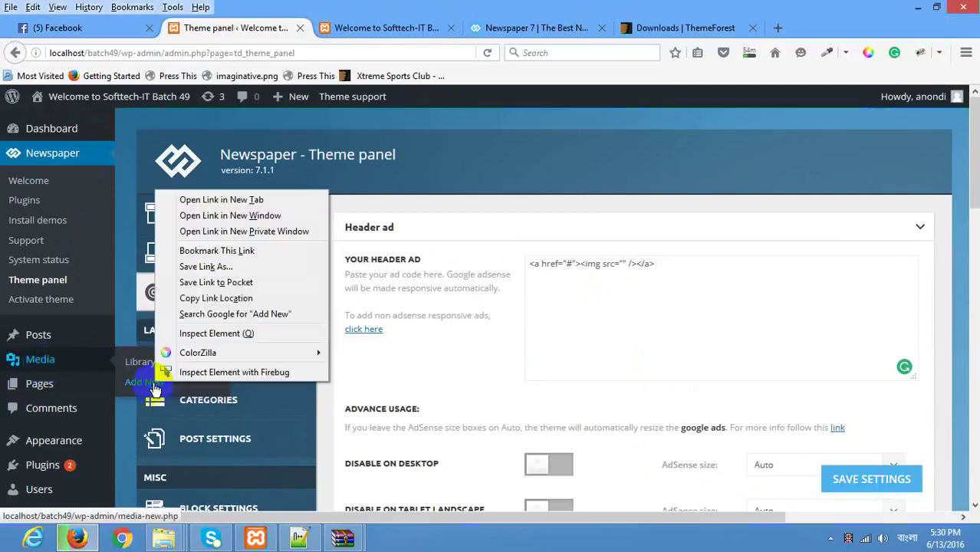
{"action": "left_click", "coordinate": [219, 198]}
{"action": "left_click", "coordinate": [322, 27]}
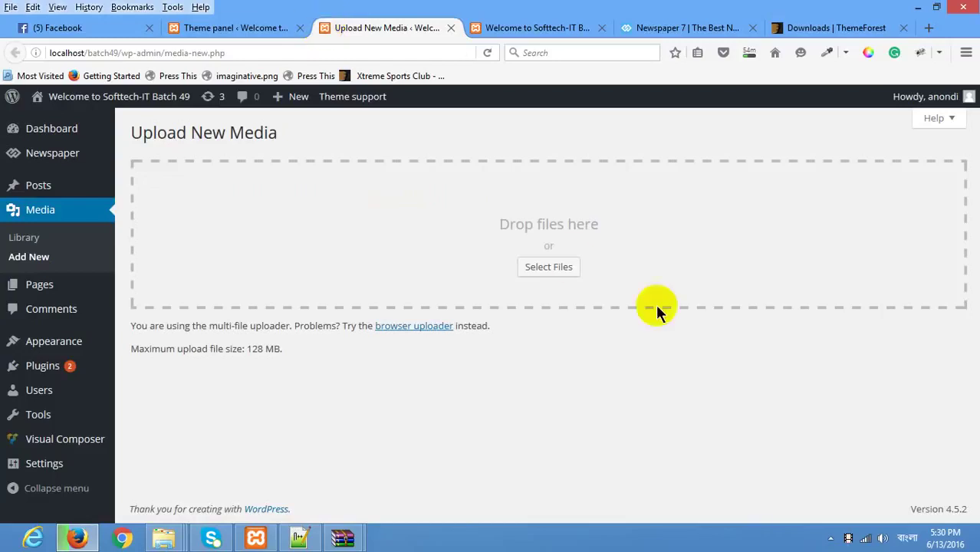
{"action": "left_click", "coordinate": [547, 267]}
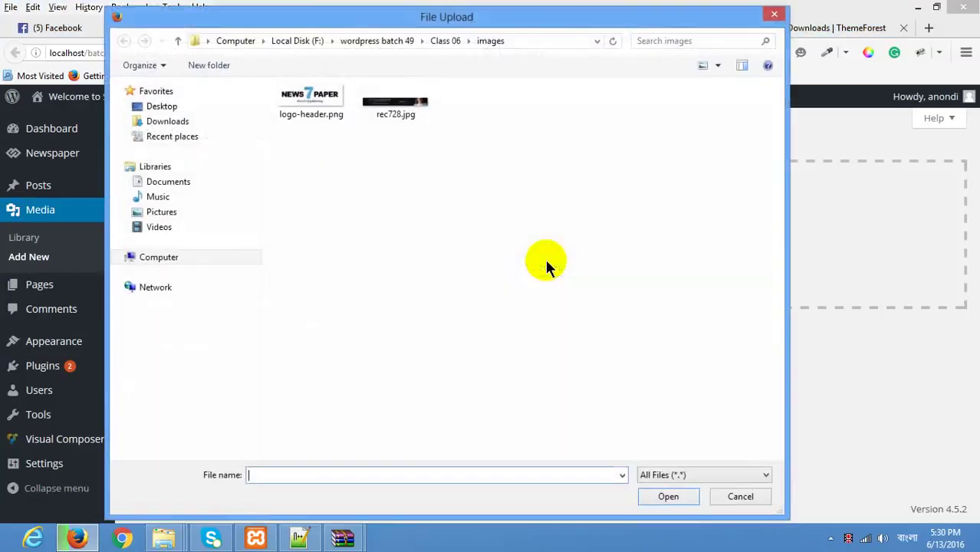
{"action": "double_click", "coordinate": [394, 108]}
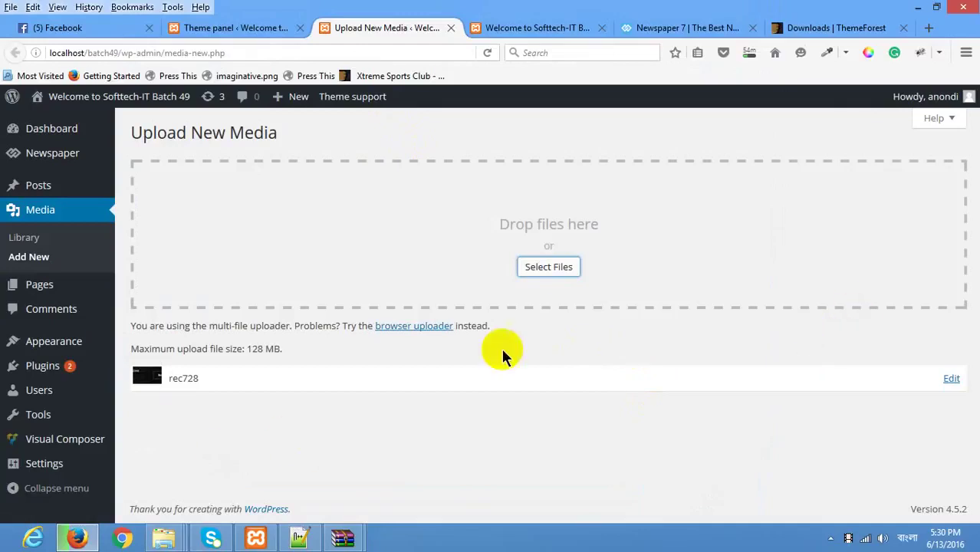
Open the uploaded rec728 image for editing and copy its file URL
{"action": "left_click", "coordinate": [503, 27]}
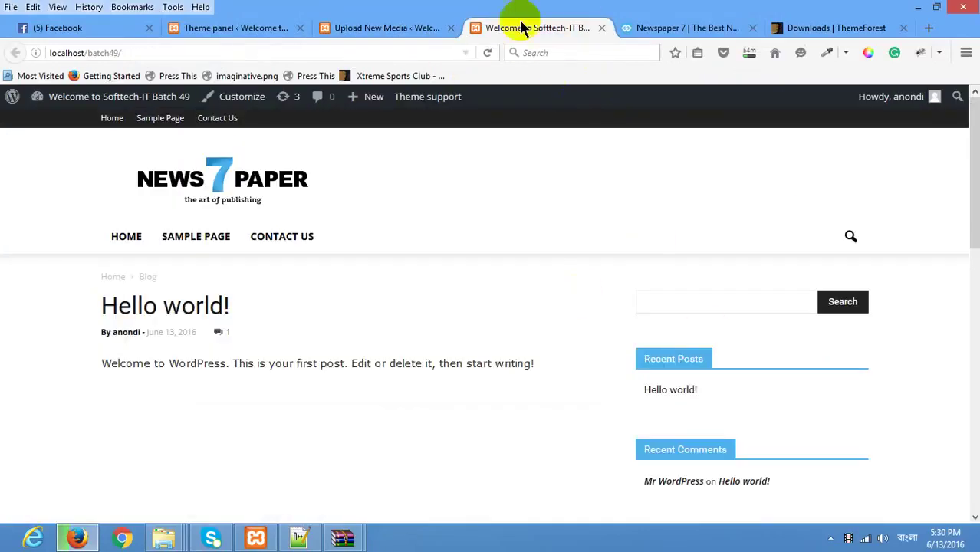
{"action": "left_click", "coordinate": [252, 29]}
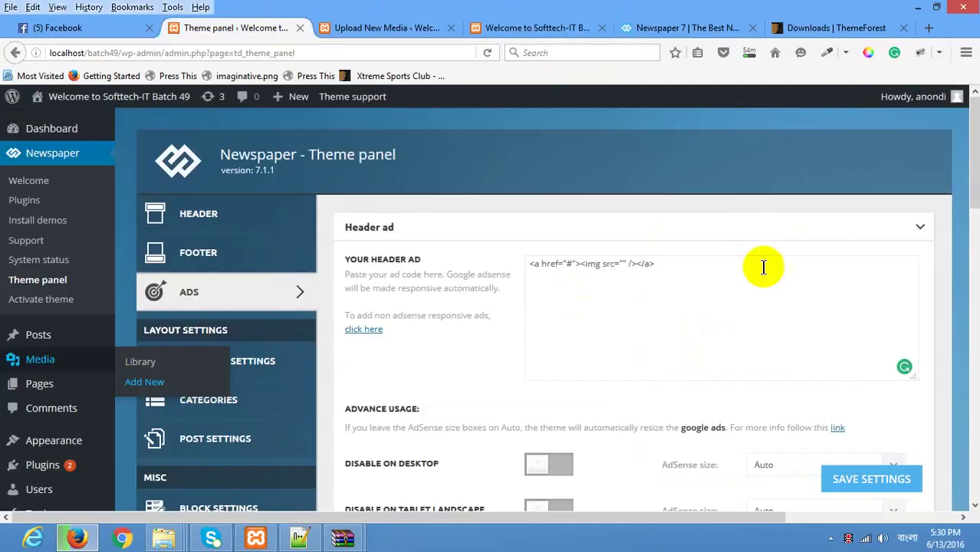
{"action": "left_click", "coordinate": [624, 263]}
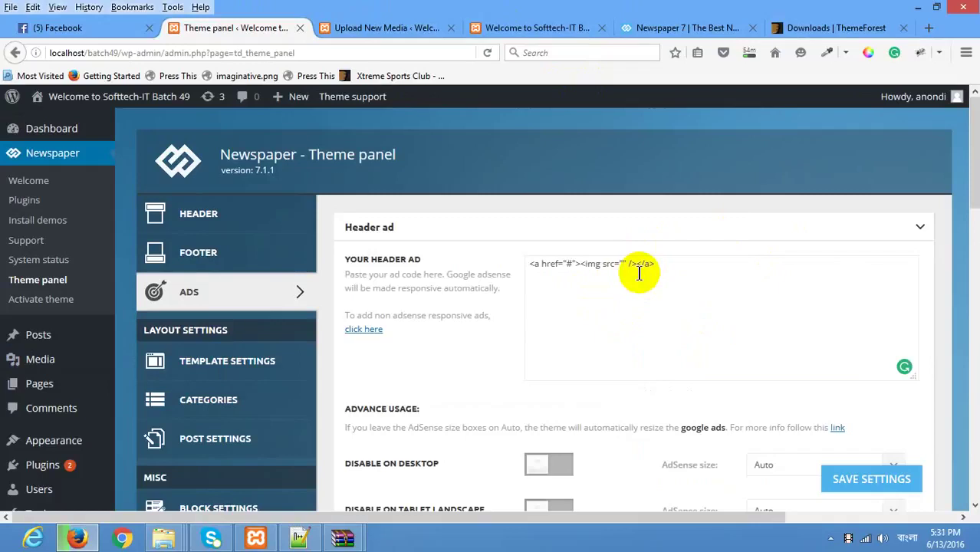
{"action": "left_click", "coordinate": [587, 23]}
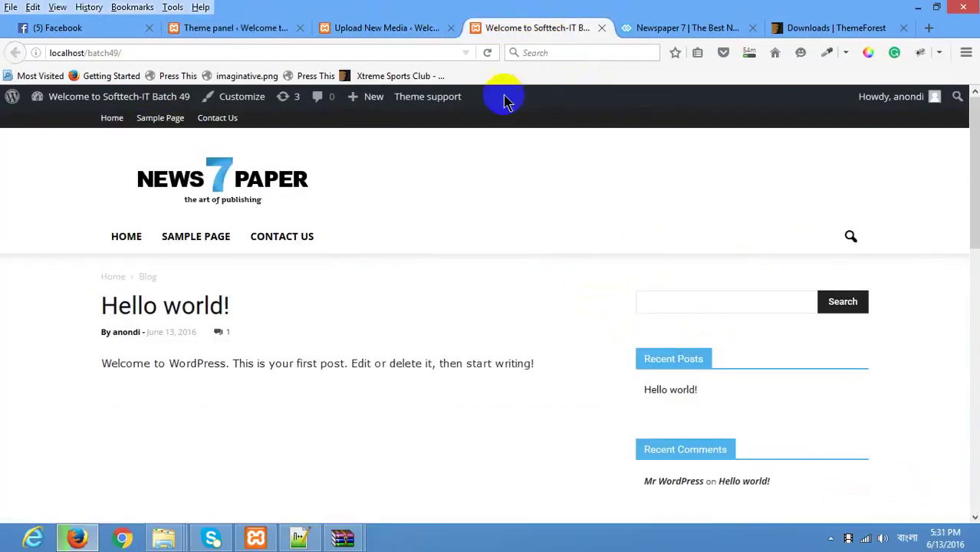
{"action": "left_click", "coordinate": [387, 23]}
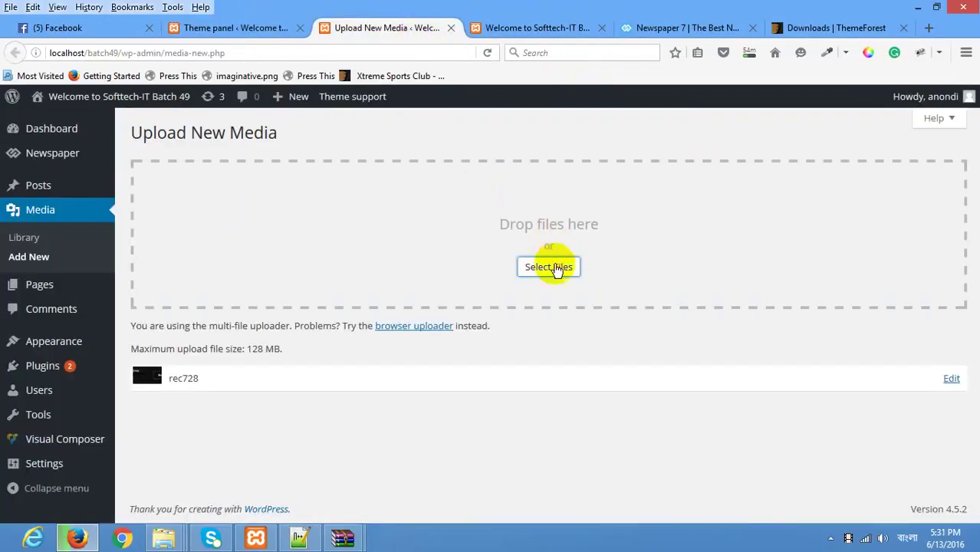
{"action": "left_click", "coordinate": [948, 381]}
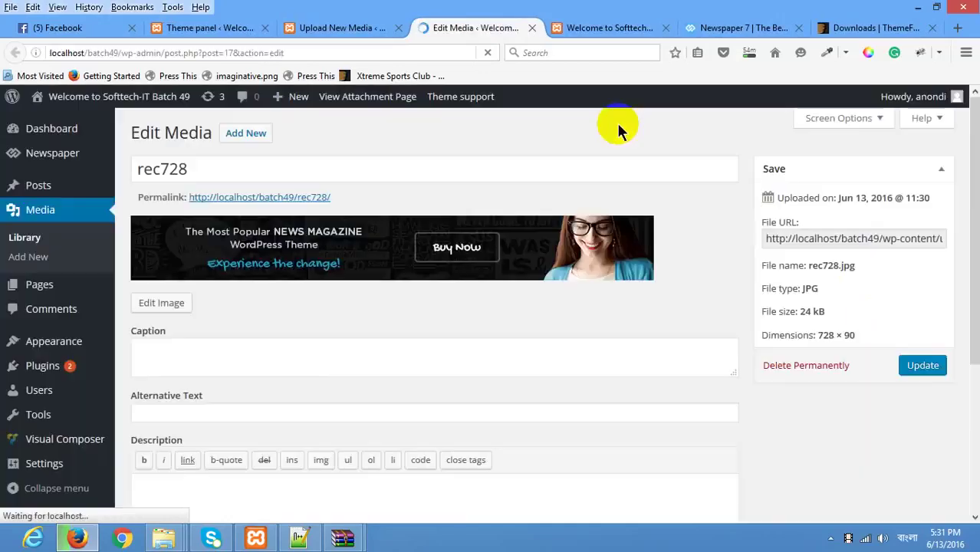
{"action": "left_click", "coordinate": [776, 241]}
{"action": "key", "text": "ctrl+c"}
{"action": "scroll", "coordinate": [767, 244], "scroll_direction": "right", "scroll_amount": 3}
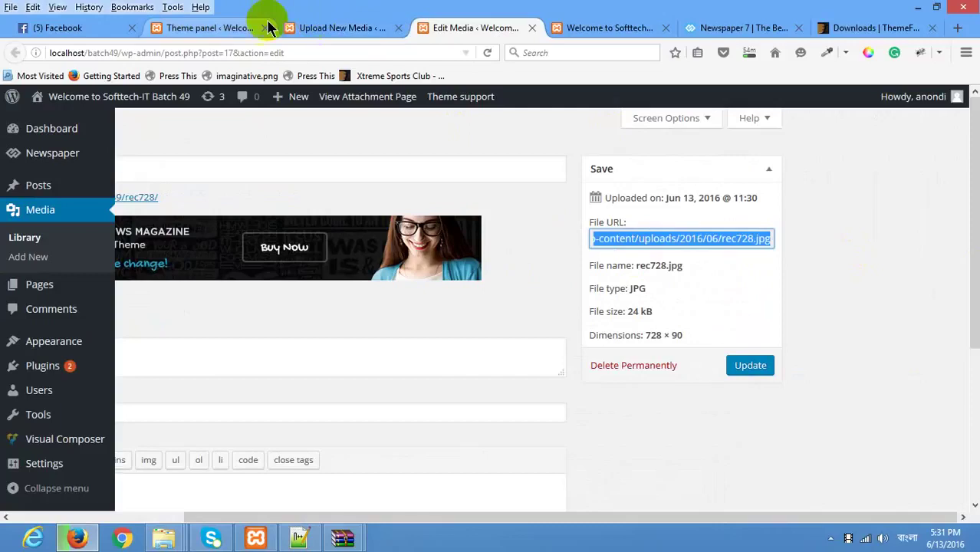
Paste the rec728.jpg URL into the image source of the header ad code and save the theme settings
{"action": "left_click", "coordinate": [230, 27]}
{"action": "key", "text": "ctrl+v"}
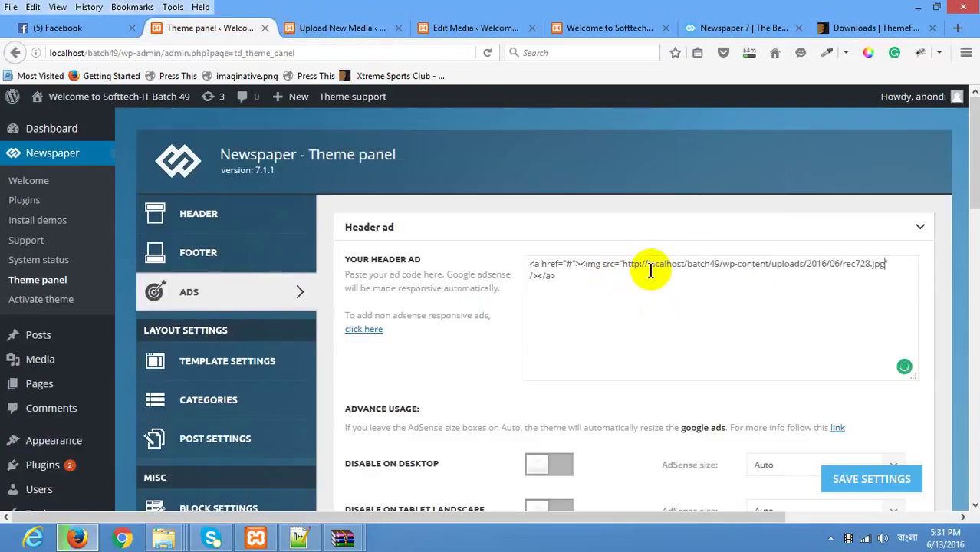
{"action": "left_click", "coordinate": [860, 476]}
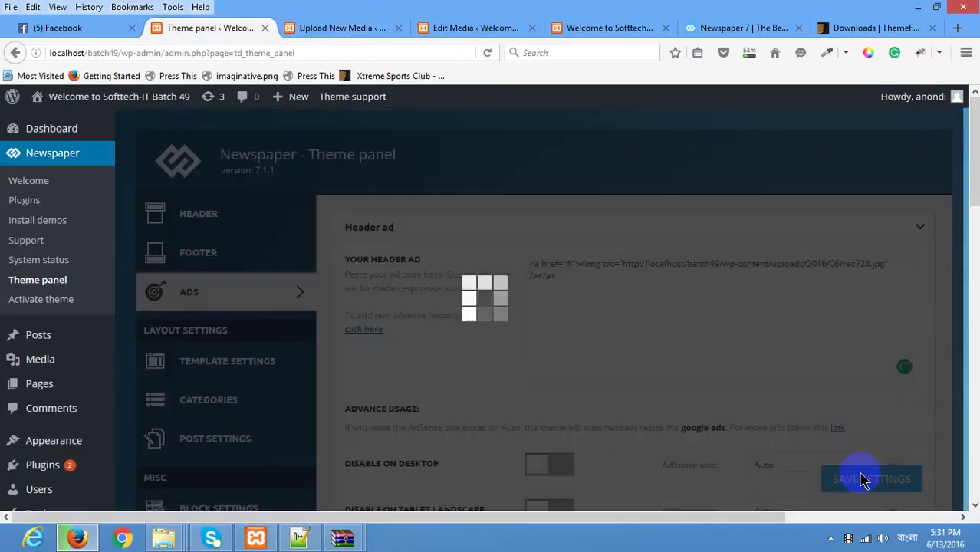
Reload the local site's front page and compare its header ad banner with the Newspaper demo
{"action": "left_click", "coordinate": [375, 28]}
{"action": "left_click", "coordinate": [510, 31]}
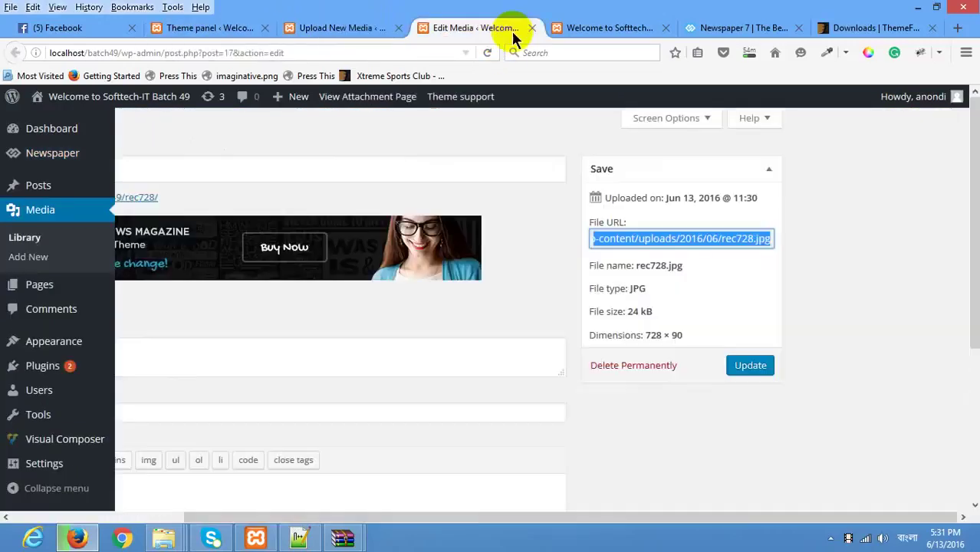
{"action": "left_click", "coordinate": [572, 28]}
{"action": "right_click", "coordinate": [471, 130]}
{"action": "left_click", "coordinate": [589, 146]}
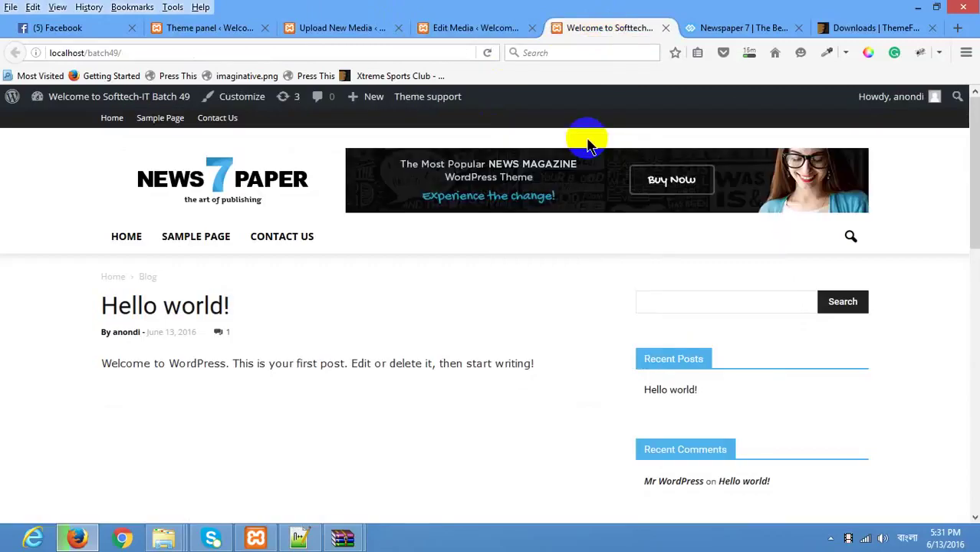
{"action": "left_click", "coordinate": [711, 28]}
{"action": "left_click", "coordinate": [601, 28]}
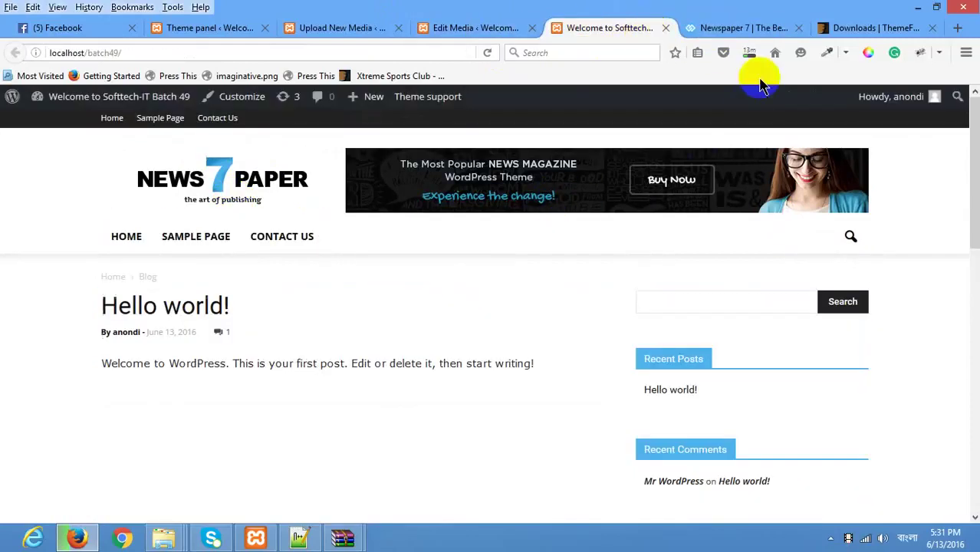
{"action": "left_click", "coordinate": [778, 28]}
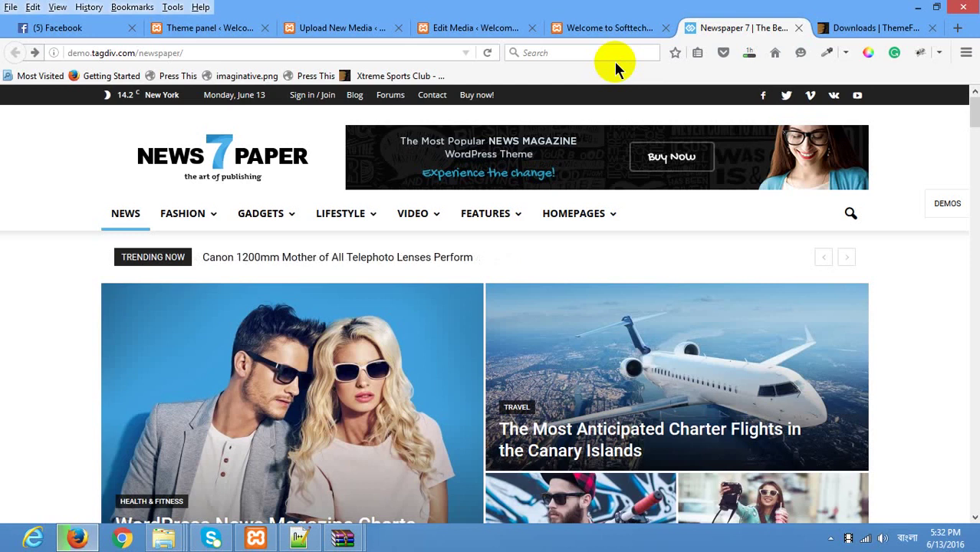
Look over the demo homepage's content blocks and compare its header with the local front page
{"action": "scroll", "coordinate": [491, 306], "scroll_direction": "down", "scroll_amount": 10}
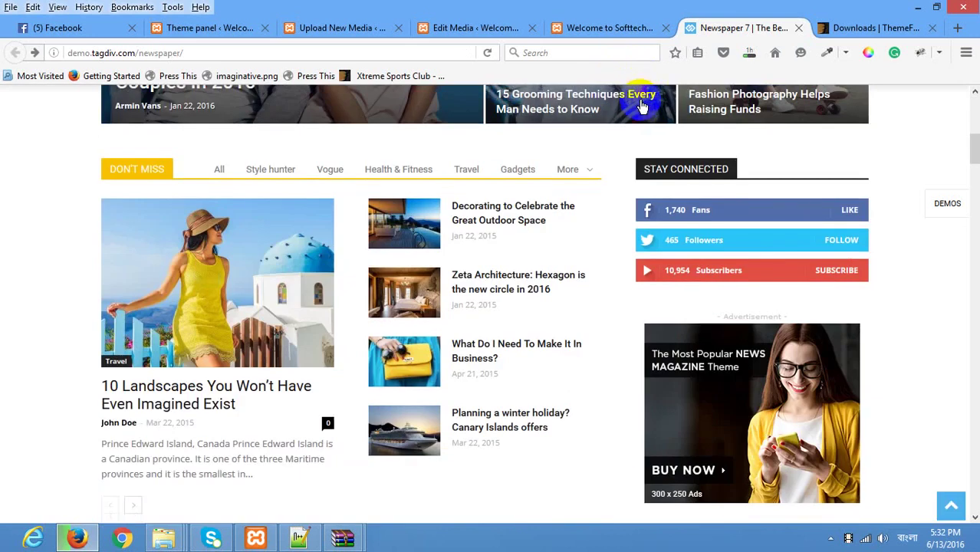
{"action": "scroll", "coordinate": [491, 306], "scroll_direction": "up", "scroll_amount": 10}
{"action": "left_click", "coordinate": [616, 28]}
{"action": "left_click", "coordinate": [698, 27]}
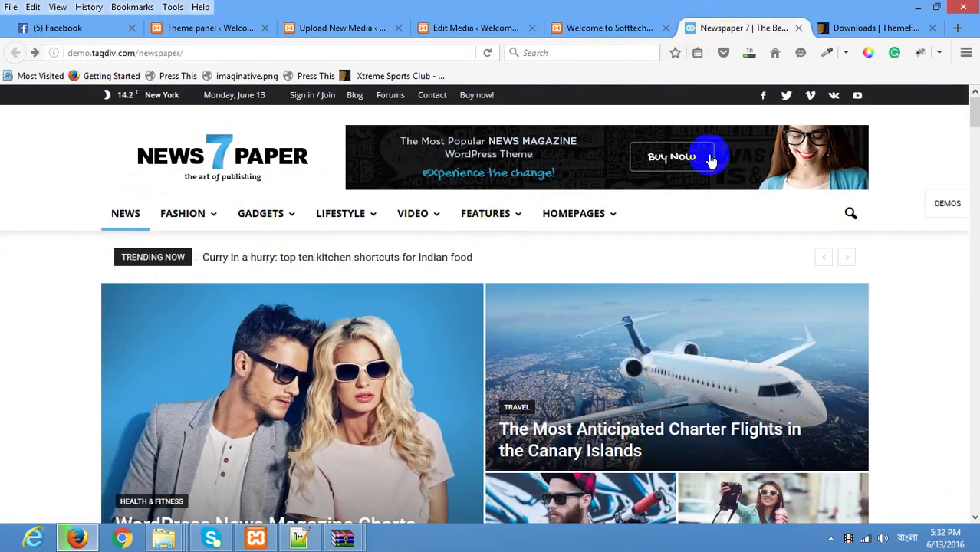
{"action": "left_click", "coordinate": [622, 29]}
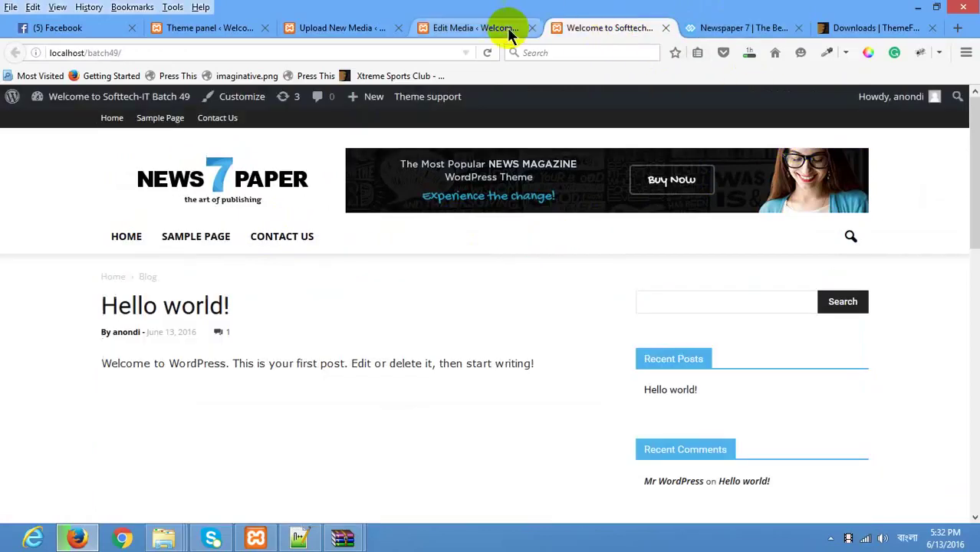
{"action": "left_click", "coordinate": [482, 31]}
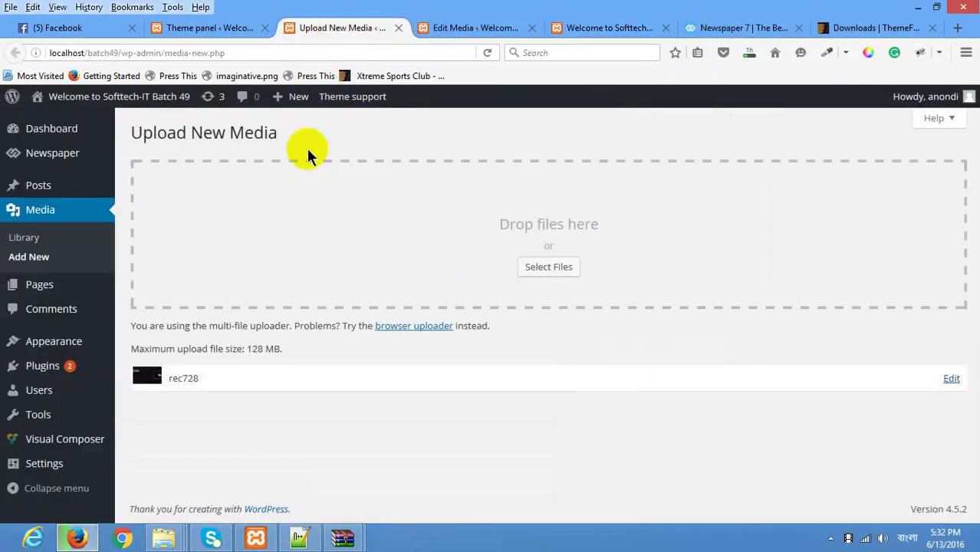
{"action": "left_click", "coordinate": [224, 28]}
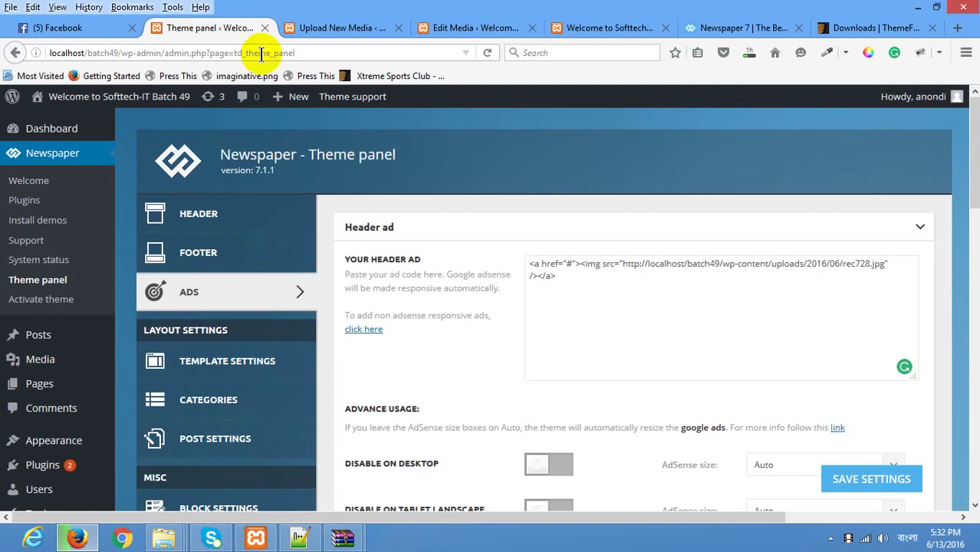
Examine the Gadgets and Lifestyle mega menus in the demo's main navigation against the local site's menu
{"action": "left_click", "coordinate": [704, 28]}
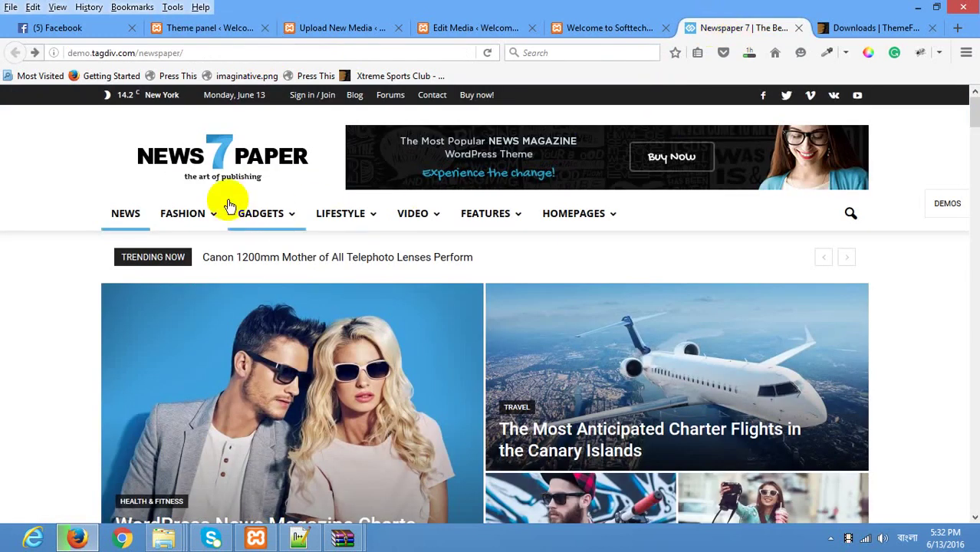
{"action": "mouse_move", "coordinate": [245, 207]}
{"action": "scroll", "coordinate": [394, 214], "scroll_direction": "down", "scroll_amount": 2}
{"action": "scroll", "coordinate": [587, 197], "scroll_direction": "up", "scroll_amount": 2}
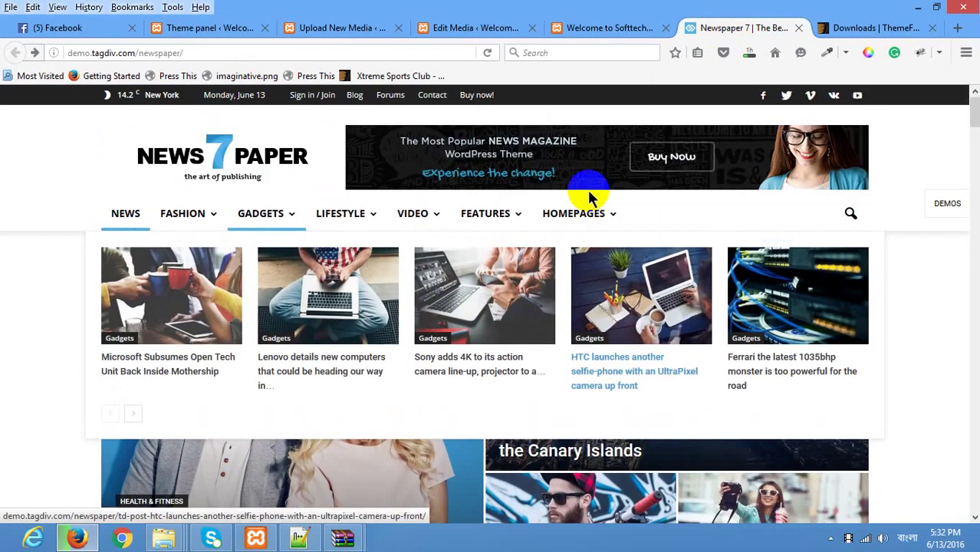
{"action": "scroll", "coordinate": [587, 186], "scroll_direction": "down", "scroll_amount": 2}
{"action": "scroll", "coordinate": [534, 159], "scroll_direction": "up", "scroll_amount": 2}
{"action": "mouse_move", "coordinate": [353, 222]}
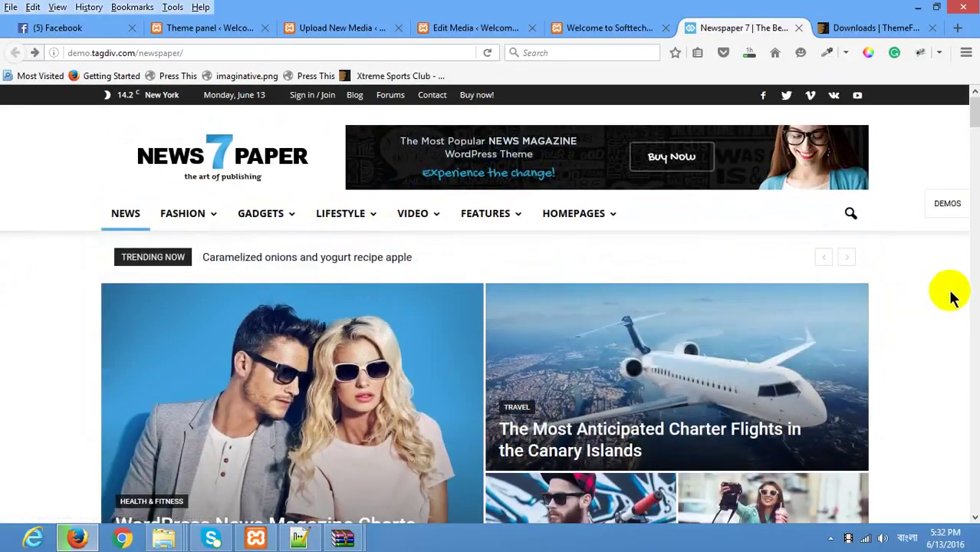
{"action": "left_click", "coordinate": [597, 29]}
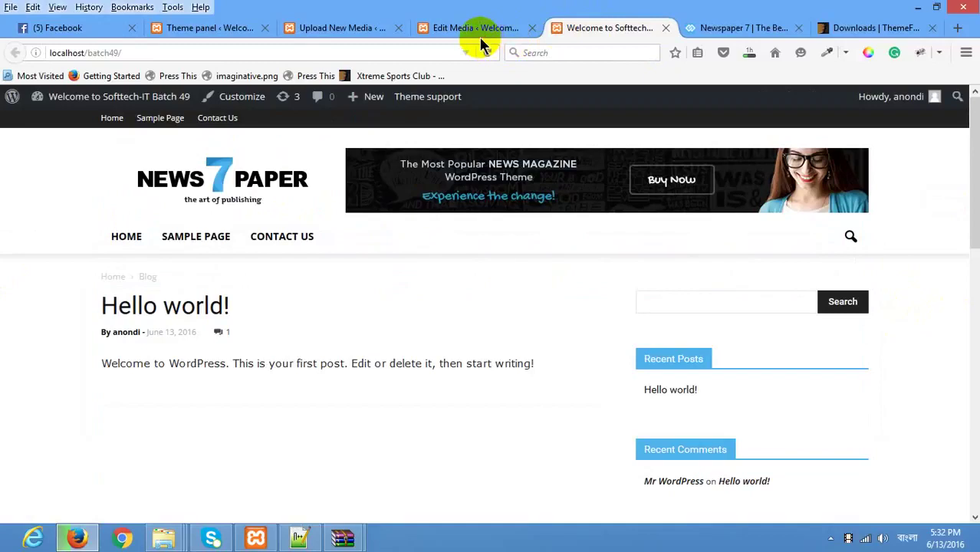
Close the Edit Media and Upload New Media pages that are no longer needed
{"action": "left_click", "coordinate": [478, 36]}
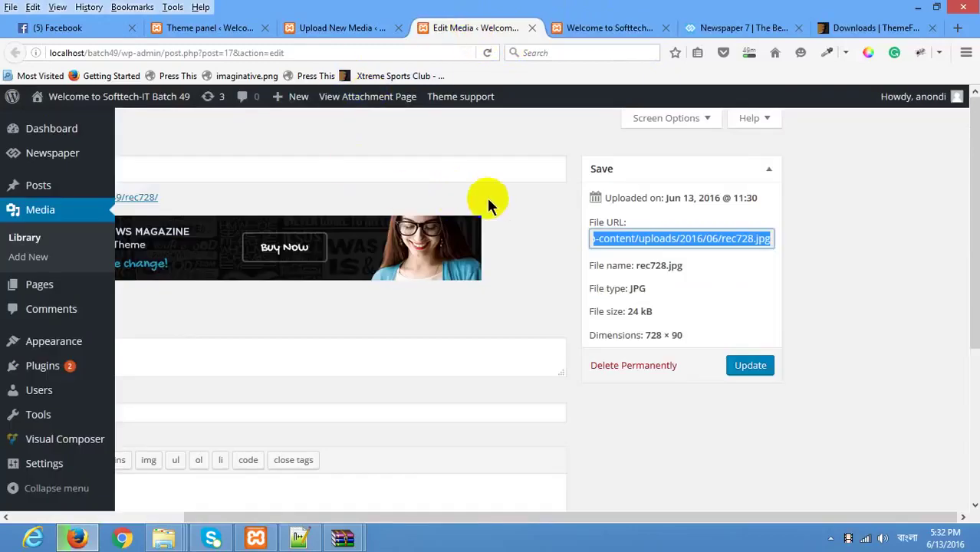
{"action": "left_click", "coordinate": [532, 27]}
{"action": "left_click", "coordinate": [332, 26]}
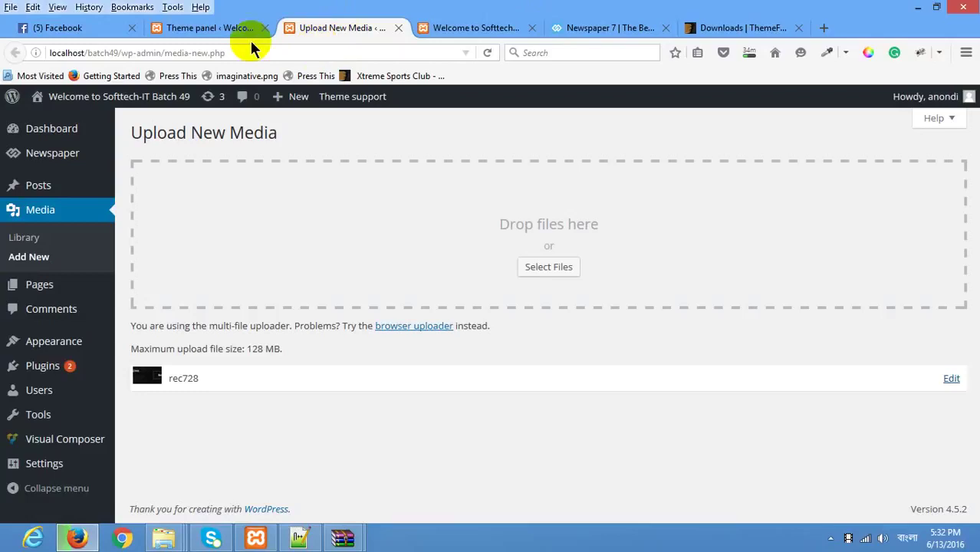
{"action": "left_click", "coordinate": [398, 28]}
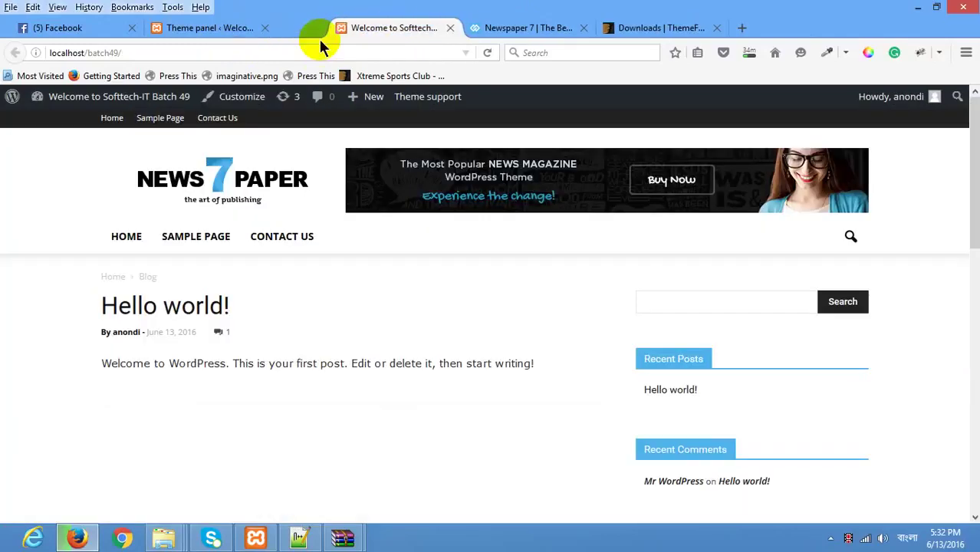
Review the ad spots available in the theme panel's Ads settings, from Header ad to the post template styles
{"action": "left_click", "coordinate": [247, 29]}
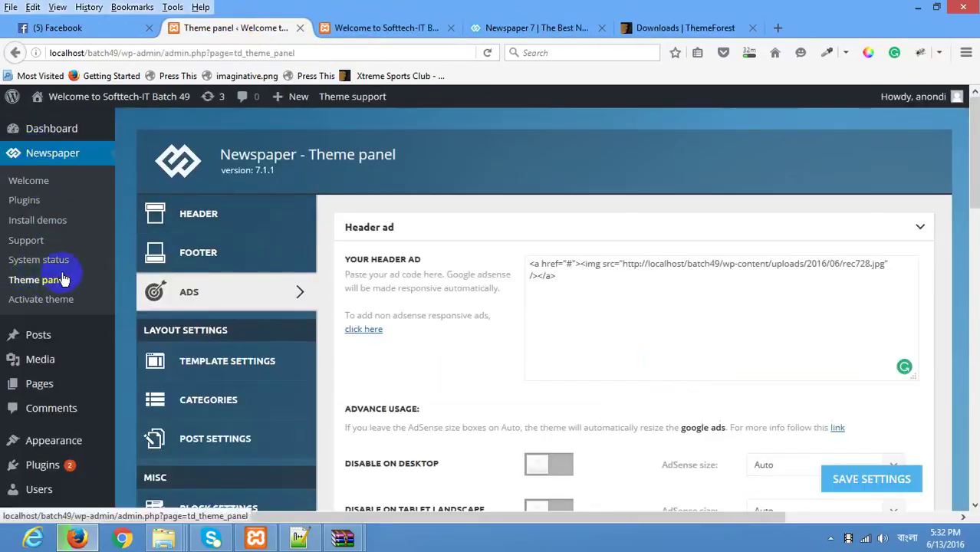
{"action": "scroll", "coordinate": [537, 189], "scroll_direction": "down", "scroll_amount": 1}
{"action": "scroll", "coordinate": [536, 189], "scroll_direction": "down", "scroll_amount": 5}
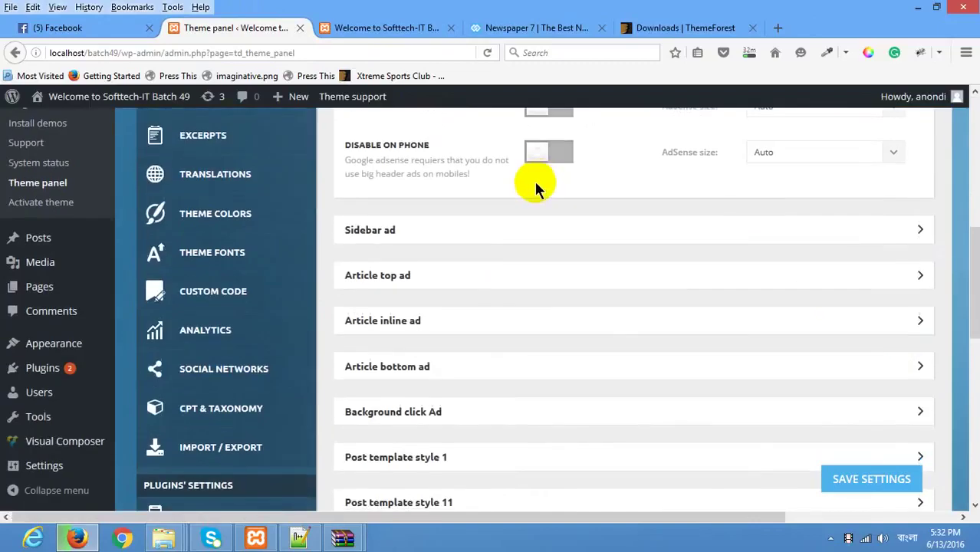
{"action": "scroll", "coordinate": [537, 189], "scroll_direction": "down", "scroll_amount": 15}
{"action": "scroll", "coordinate": [537, 189], "scroll_direction": "up", "scroll_amount": 15}
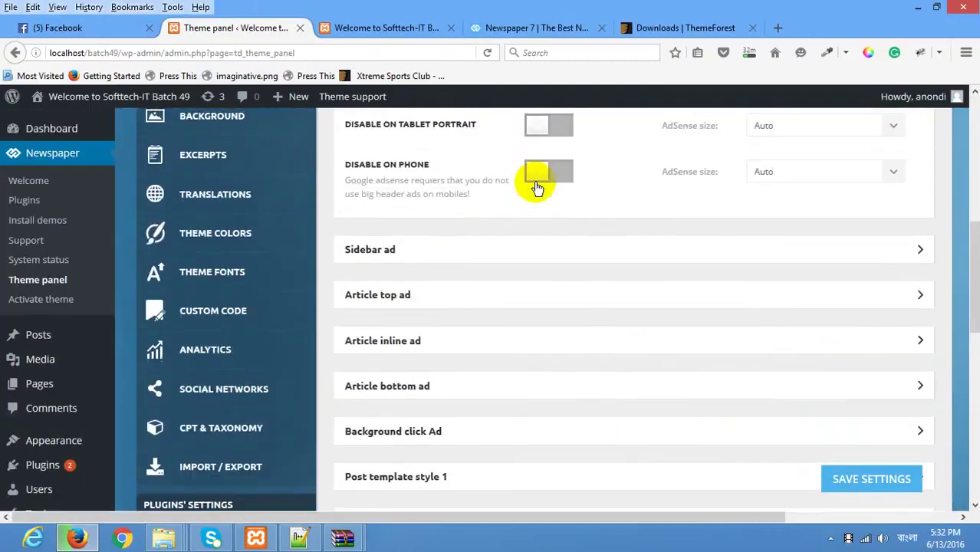
{"action": "scroll", "coordinate": [537, 188], "scroll_direction": "up", "scroll_amount": 6}
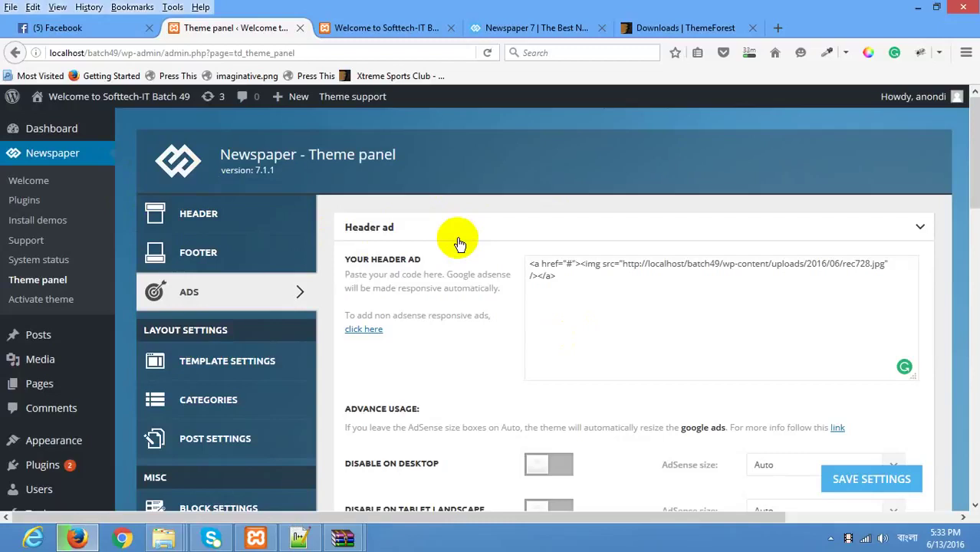
{"action": "scroll", "coordinate": [459, 244], "scroll_direction": "down", "scroll_amount": 5}
{"action": "scroll", "coordinate": [452, 192], "scroll_direction": "up", "scroll_amount": 5}
Compare the demo's header and its Lifestyle, Video and Homepages dropdown menus with the local site's header
{"action": "left_click", "coordinate": [387, 28]}
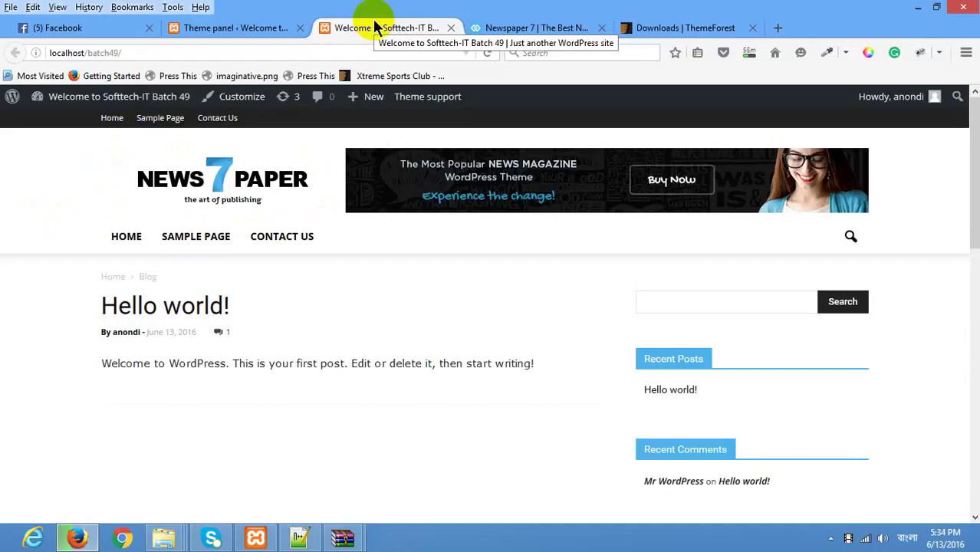
{"action": "left_click", "coordinate": [261, 26]}
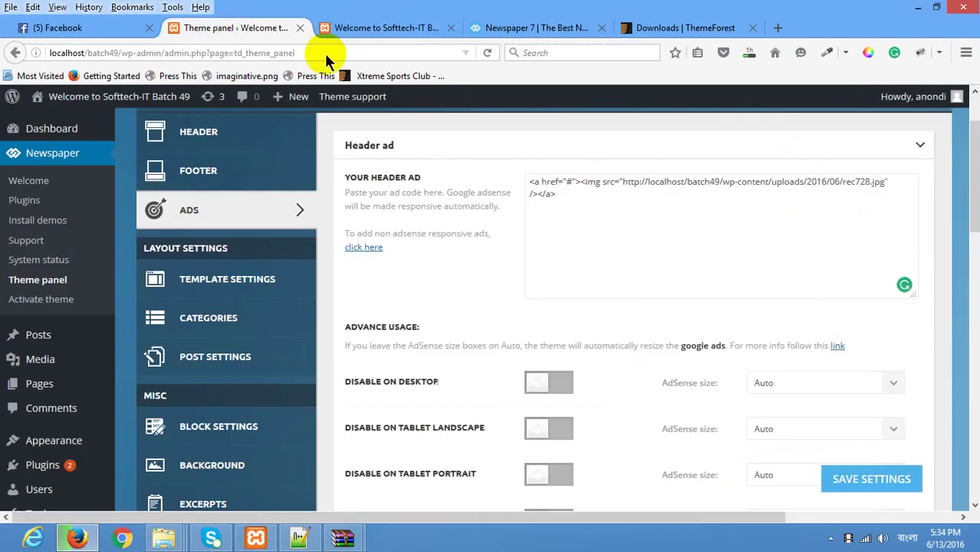
{"action": "scroll", "coordinate": [391, 221], "scroll_direction": "up", "scroll_amount": 2}
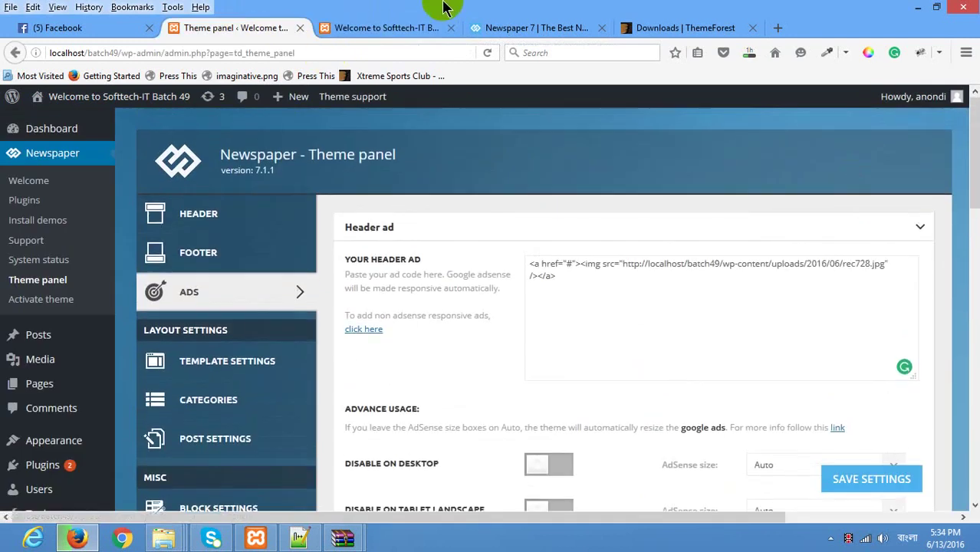
{"action": "left_click", "coordinate": [510, 28]}
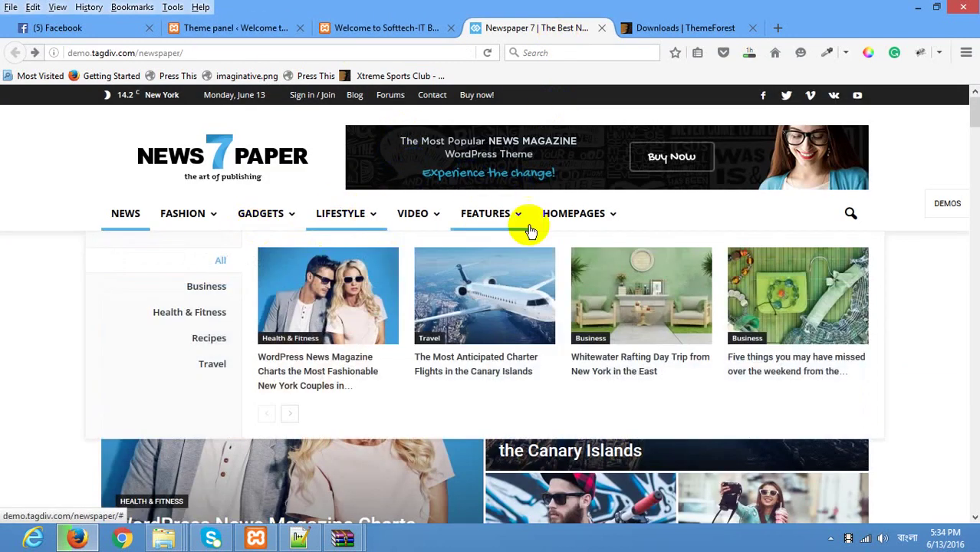
{"action": "mouse_move", "coordinate": [330, 216]}
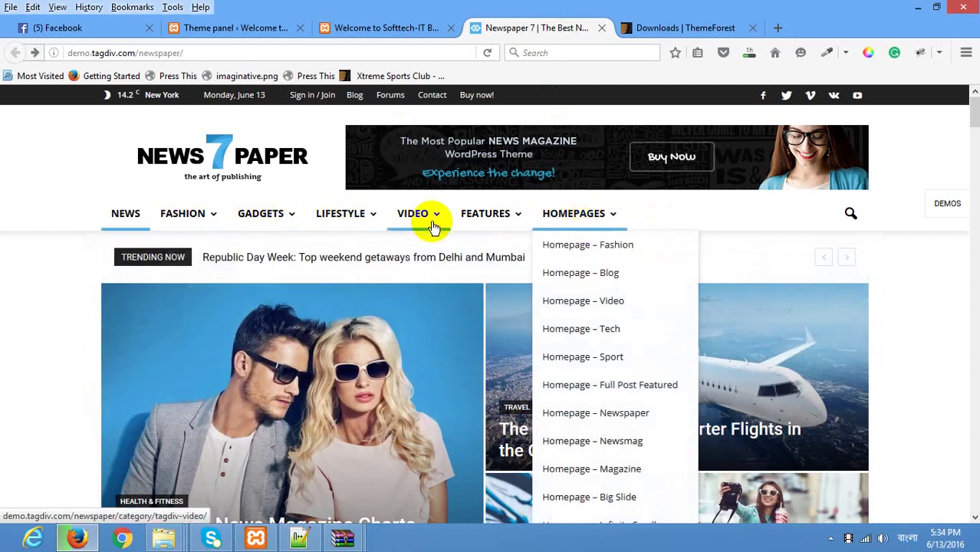
{"action": "mouse_move", "coordinate": [427, 224]}
{"action": "left_click", "coordinate": [291, 28]}
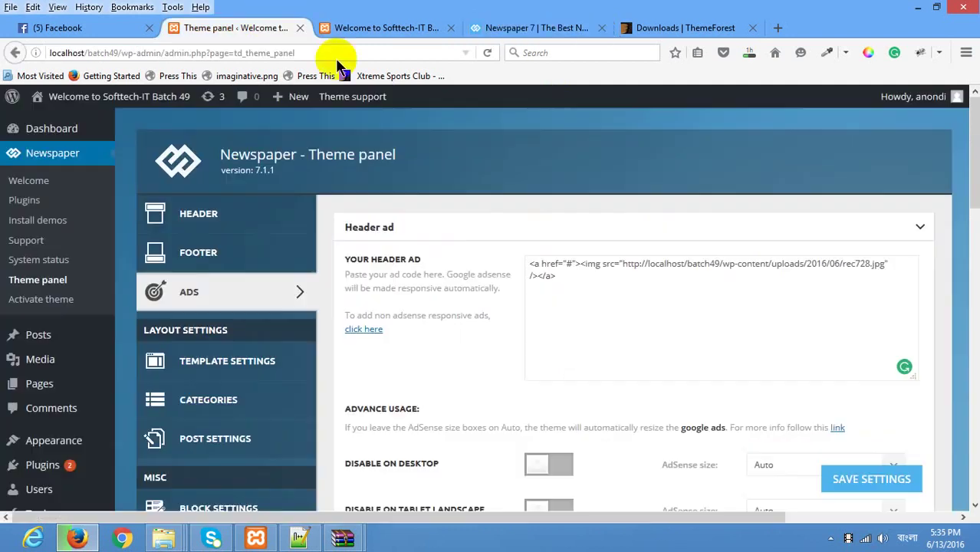
{"action": "scroll", "coordinate": [566, 309], "scroll_direction": "down", "scroll_amount": 5}
{"action": "left_click", "coordinate": [368, 28]}
{"action": "left_click", "coordinate": [548, 27]}
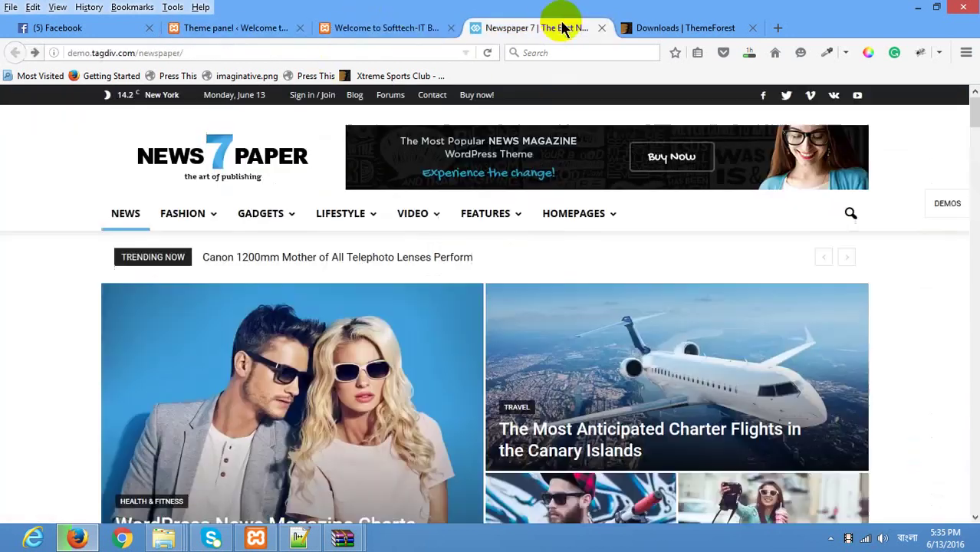
{"action": "left_click", "coordinate": [424, 30]}
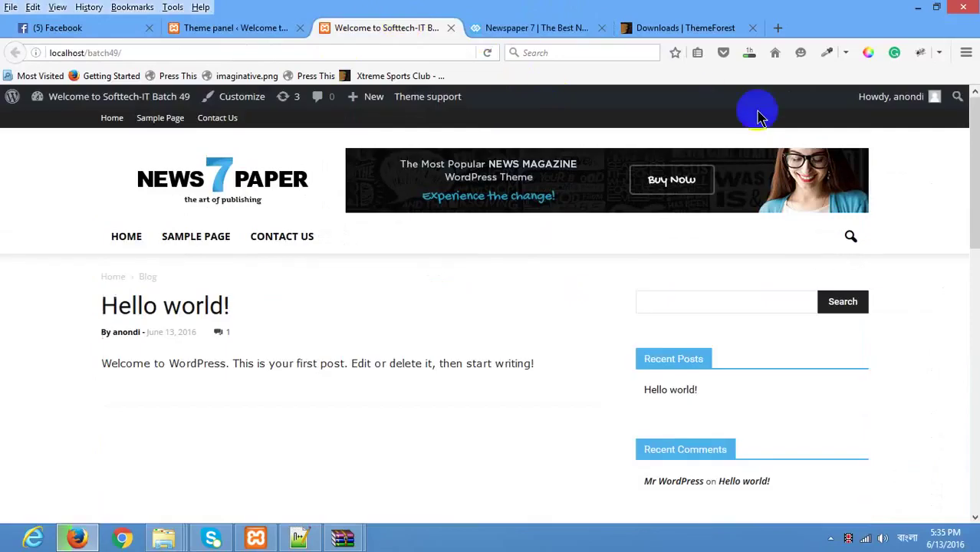
{"action": "left_click", "coordinate": [498, 28]}
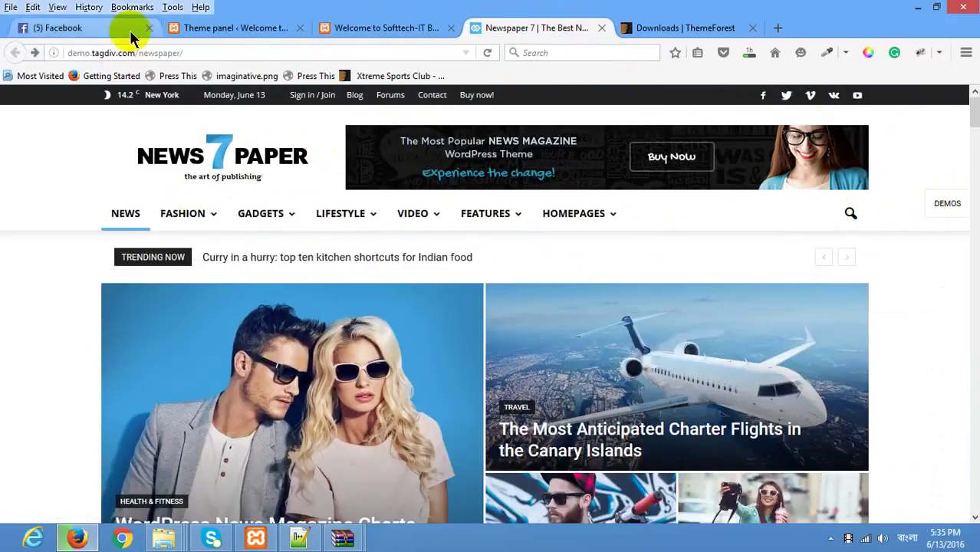
Return to the local site's theme panel and open the Logo & Favicon section of the Header settings
{"action": "left_click", "coordinate": [236, 27]}
{"action": "scroll", "coordinate": [292, 192], "scroll_direction": "up", "scroll_amount": 5}
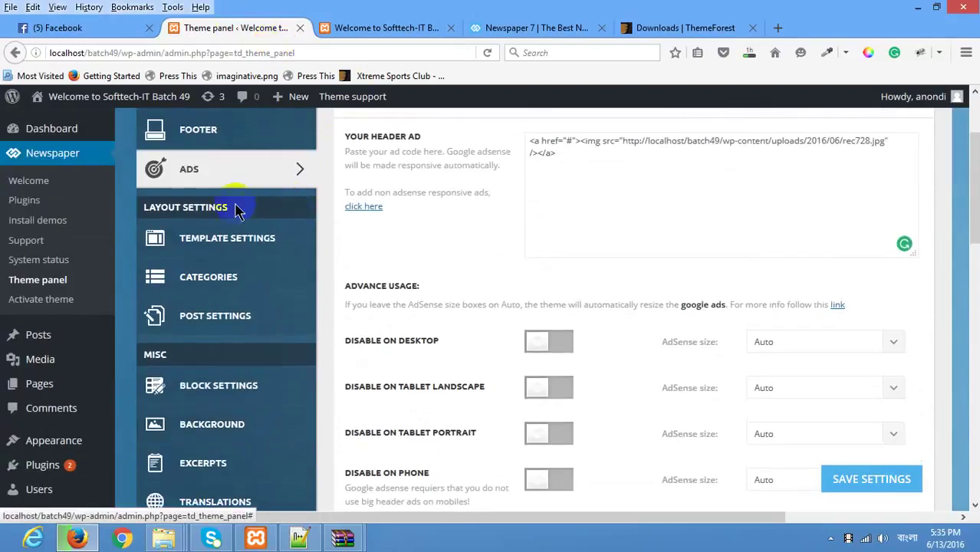
{"action": "scroll", "coordinate": [219, 153], "scroll_direction": "up", "scroll_amount": 3}
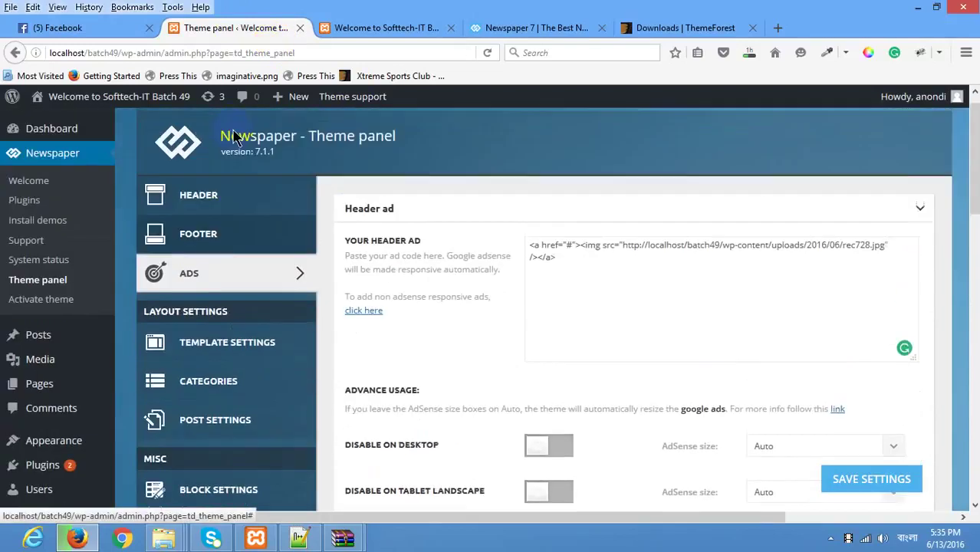
{"action": "left_click", "coordinate": [201, 215]}
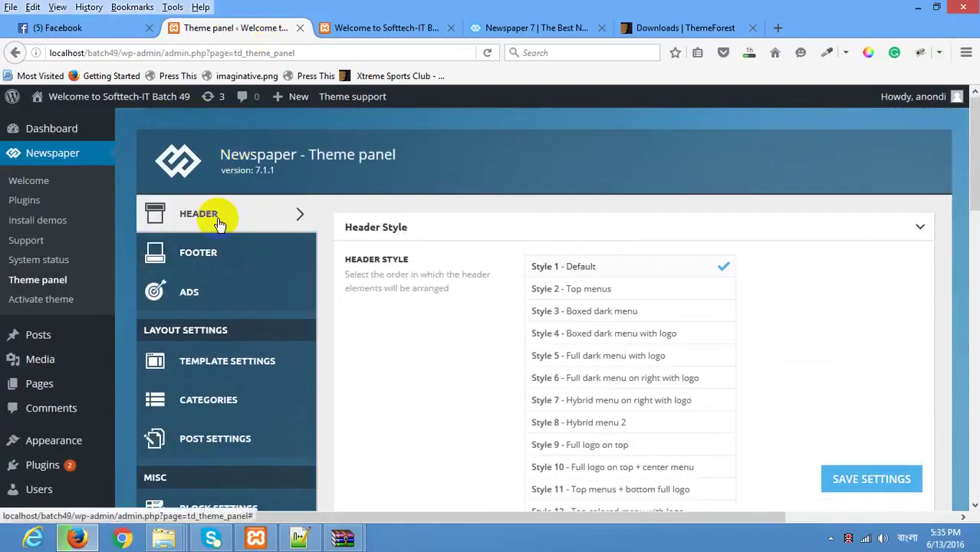
{"action": "left_click", "coordinate": [640, 291]}
{"action": "scroll", "coordinate": [641, 291], "scroll_direction": "down", "scroll_amount": 6}
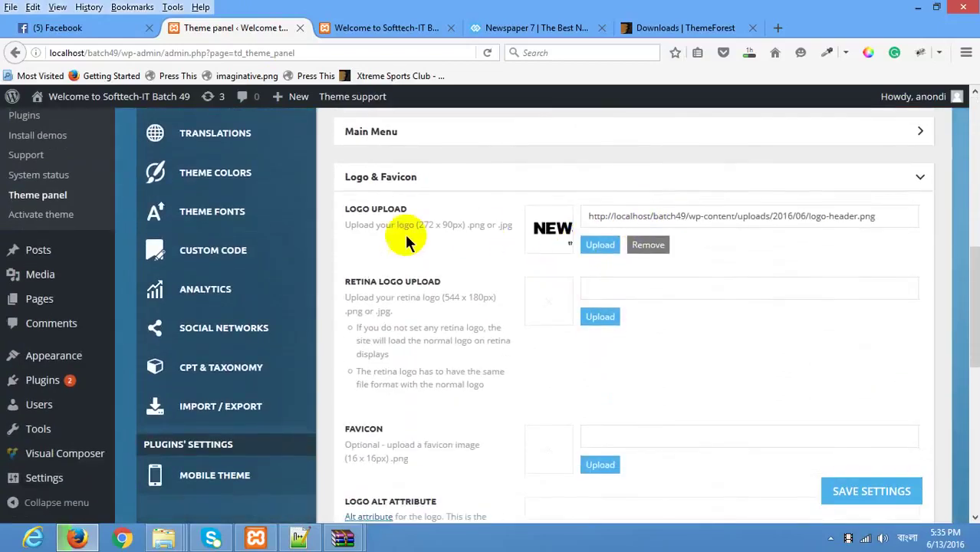
Start a new file upload for the Favicon setting and bring up the file selection dialog
{"action": "scroll", "coordinate": [448, 230], "scroll_direction": "down", "scroll_amount": 5}
{"action": "scroll", "coordinate": [452, 222], "scroll_direction": "down", "scroll_amount": 1}
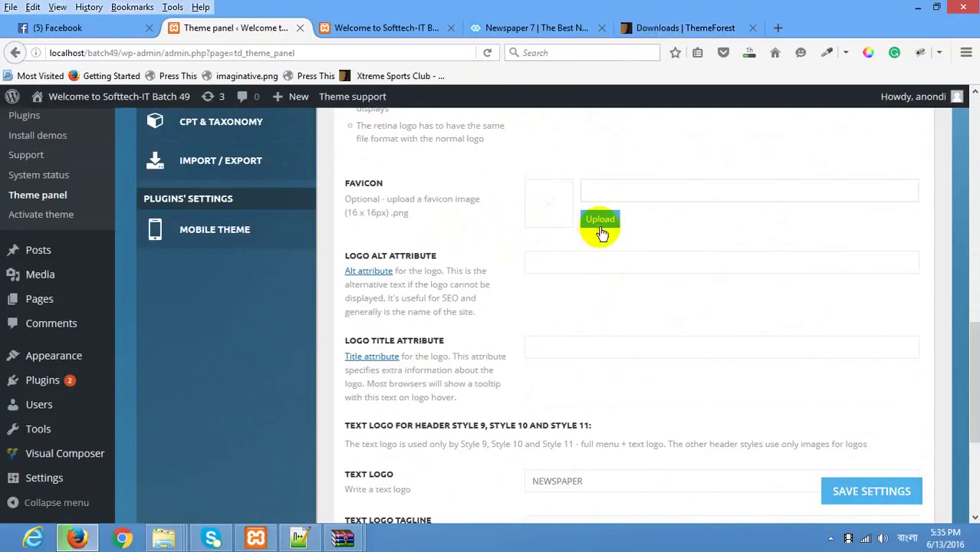
{"action": "left_click", "coordinate": [601, 220]}
{"action": "left_click", "coordinate": [205, 158]}
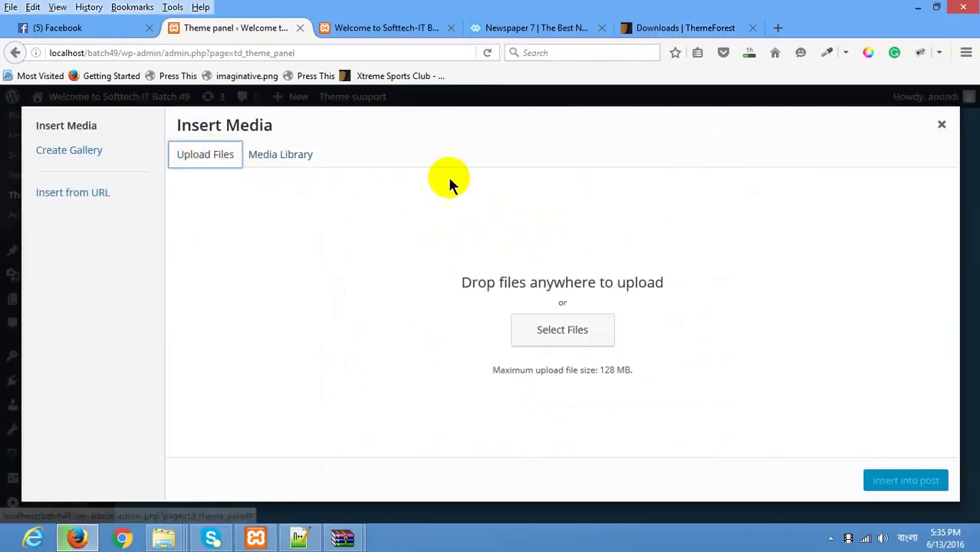
{"action": "left_click", "coordinate": [557, 333]}
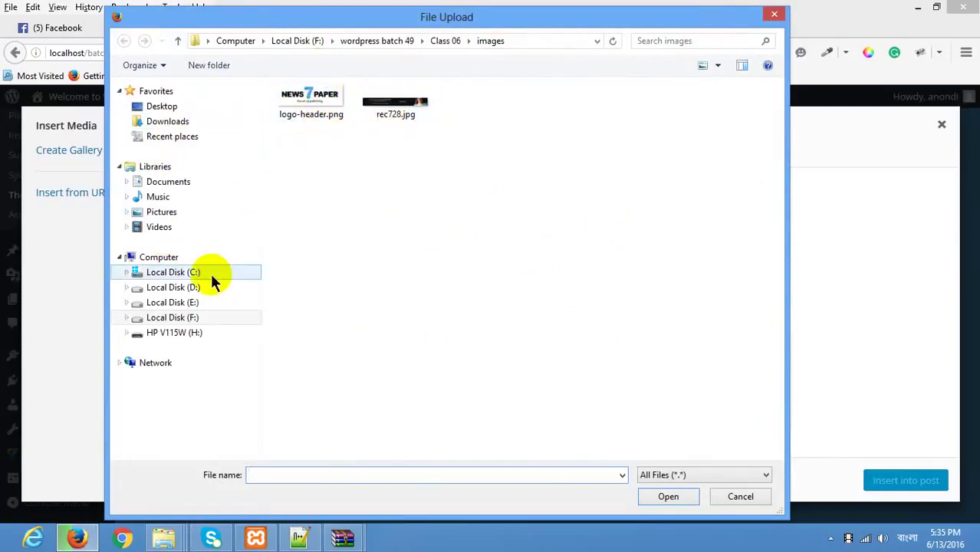
Browse to the wordpress Batch 41 folder on Local Disk (F:) for the upload
{"action": "left_click", "coordinate": [161, 303]}
{"action": "left_click", "coordinate": [168, 316]}
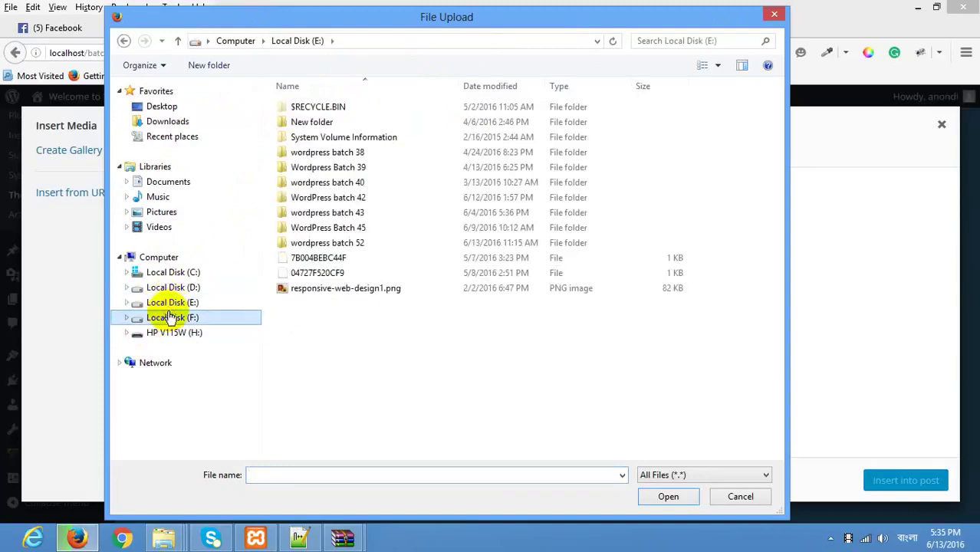
{"action": "left_click", "coordinate": [329, 262]}
{"action": "double_click", "coordinate": [330, 261]}
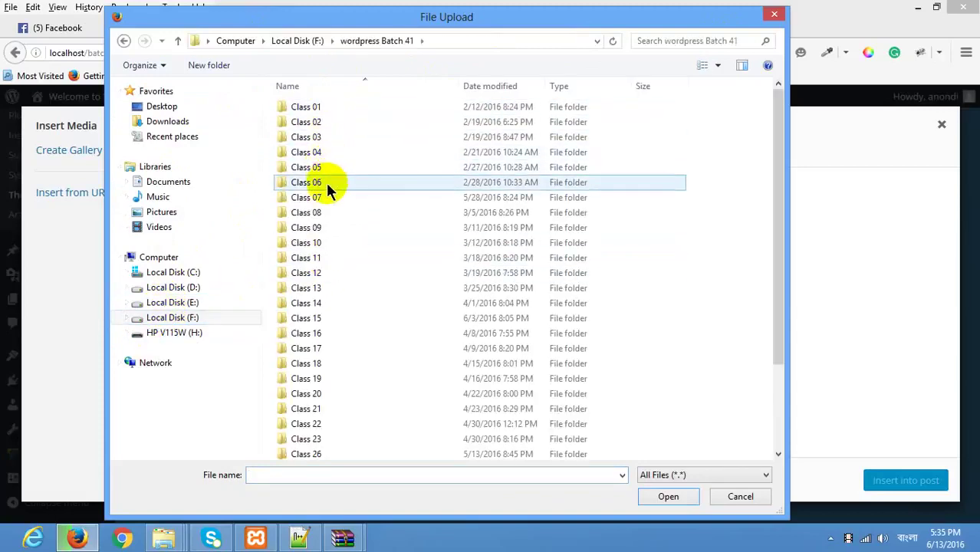
Look through the Class 09 and something/demo class folders for a favicon image, and return to the wordpress Batch 41 folder
{"action": "double_click", "coordinate": [330, 228]}
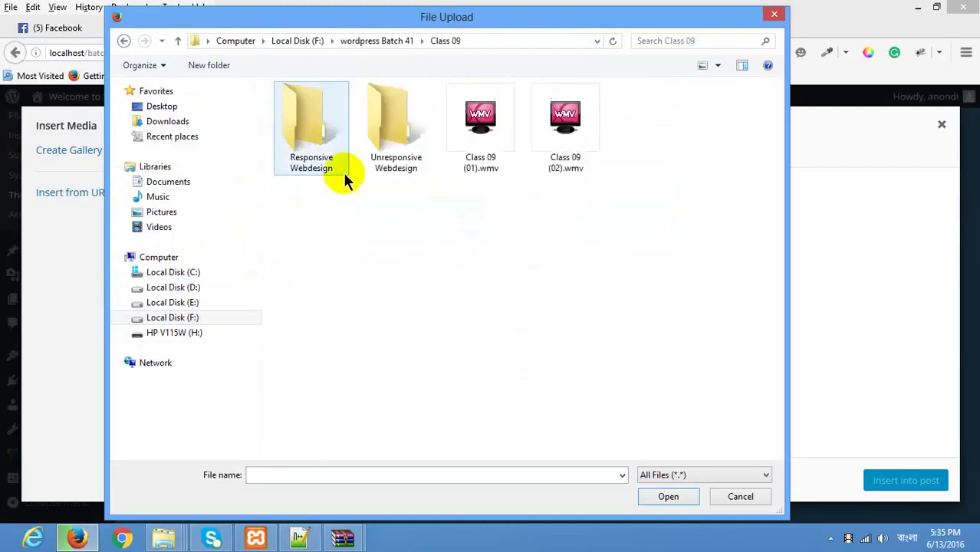
{"action": "right_click", "coordinate": [123, 33]}
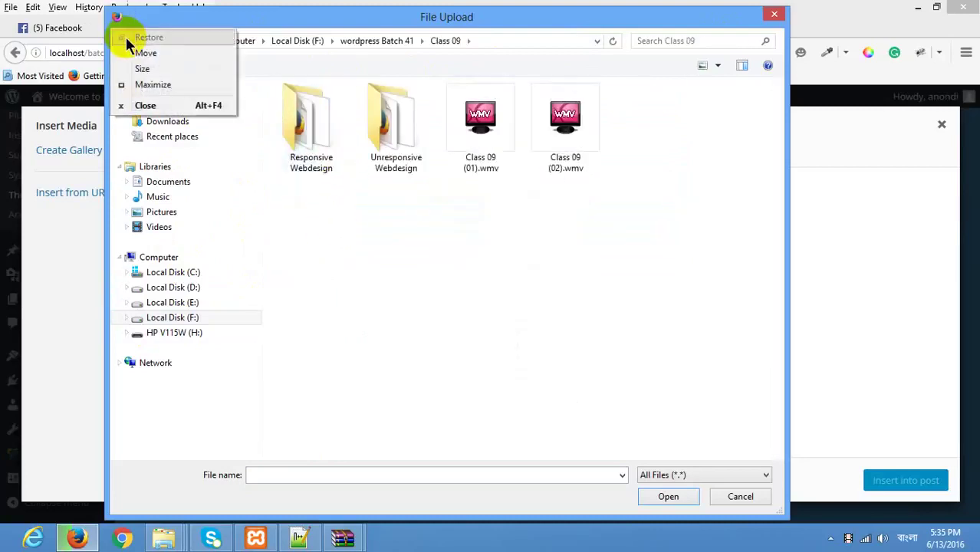
{"action": "key", "text": "Escape"}
{"action": "left_click", "coordinate": [123, 42]}
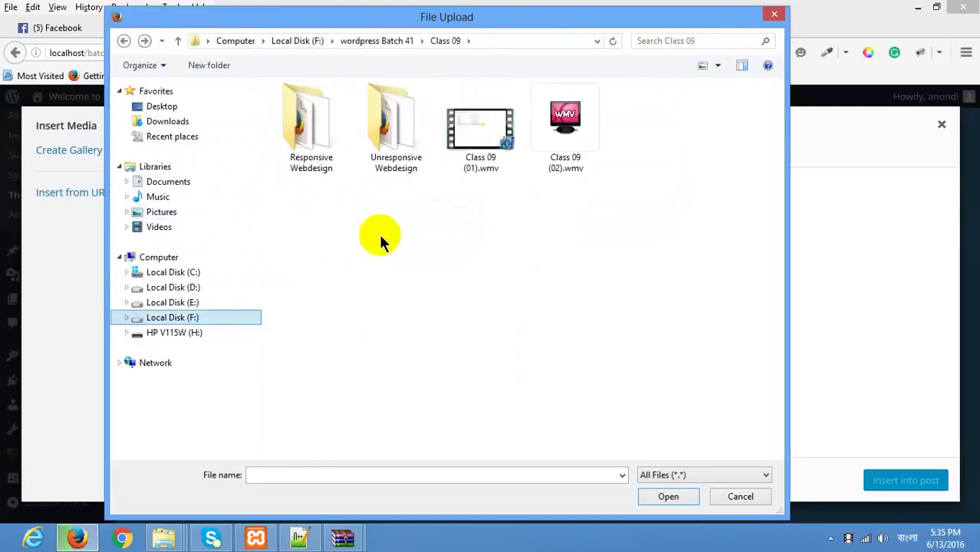
{"action": "left_click", "coordinate": [179, 320]}
{"action": "left_click", "coordinate": [174, 280]}
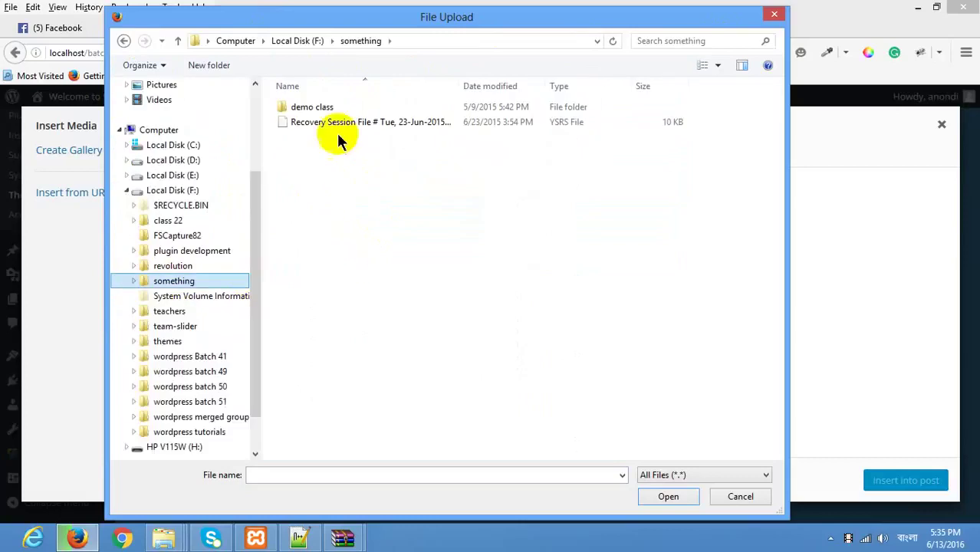
{"action": "double_click", "coordinate": [323, 111]}
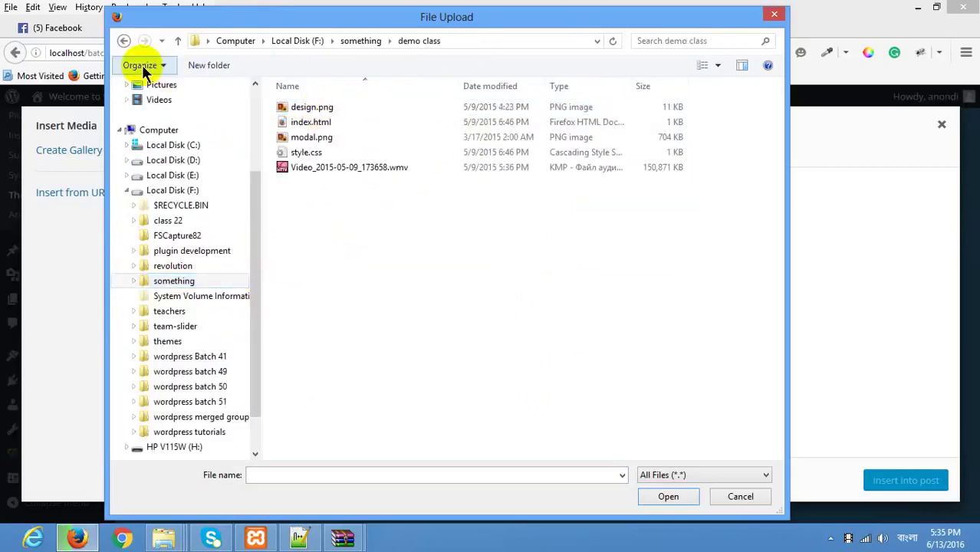
{"action": "left_click", "coordinate": [125, 43]}
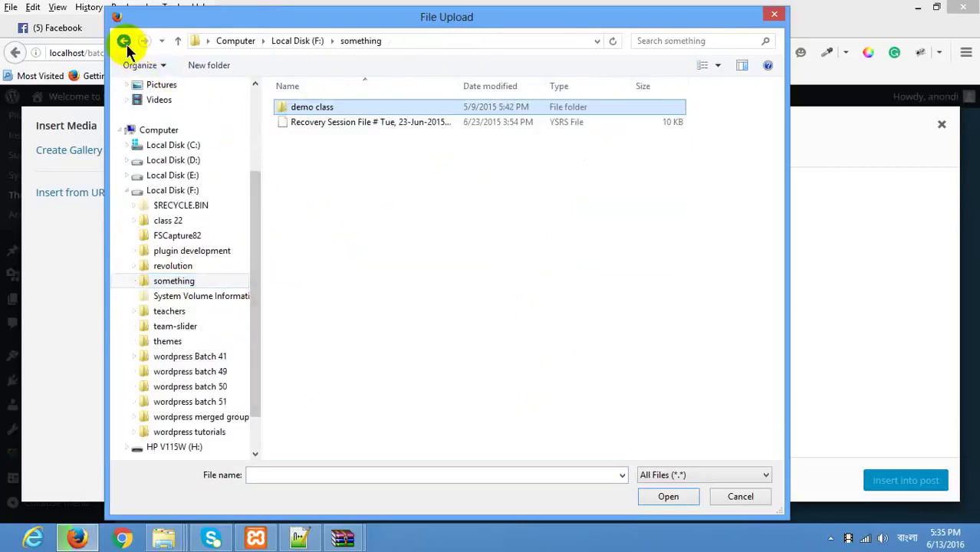
{"action": "left_click", "coordinate": [125, 43]}
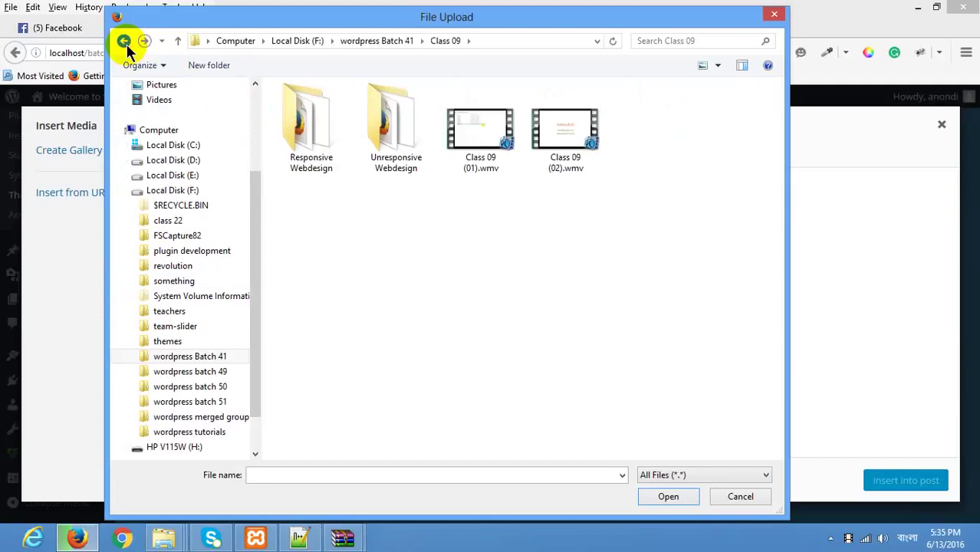
{"action": "left_click", "coordinate": [124, 42]}
Choose an image from the images folder inside Class 08 as the favicon file to upload
{"action": "double_click", "coordinate": [343, 212]}
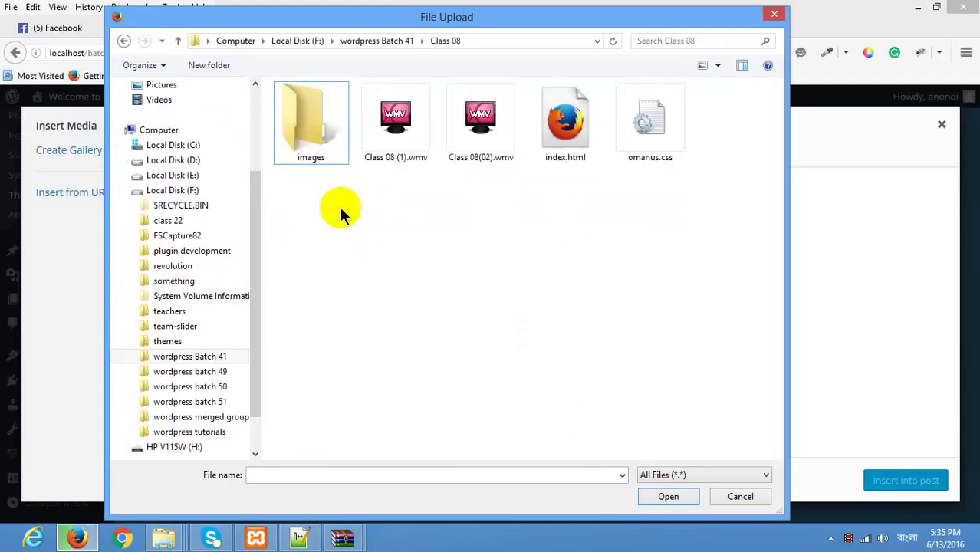
{"action": "double_click", "coordinate": [329, 133]}
{"action": "double_click", "coordinate": [317, 141]}
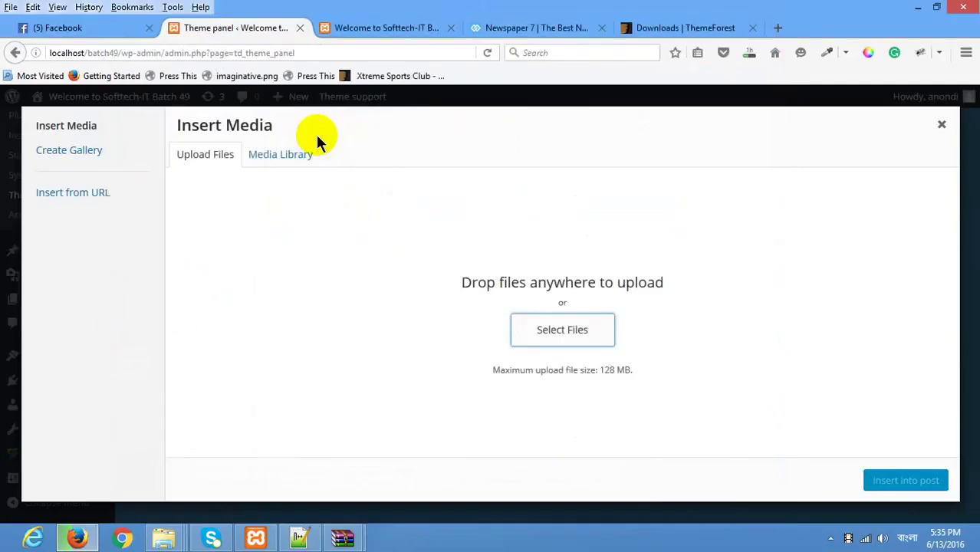